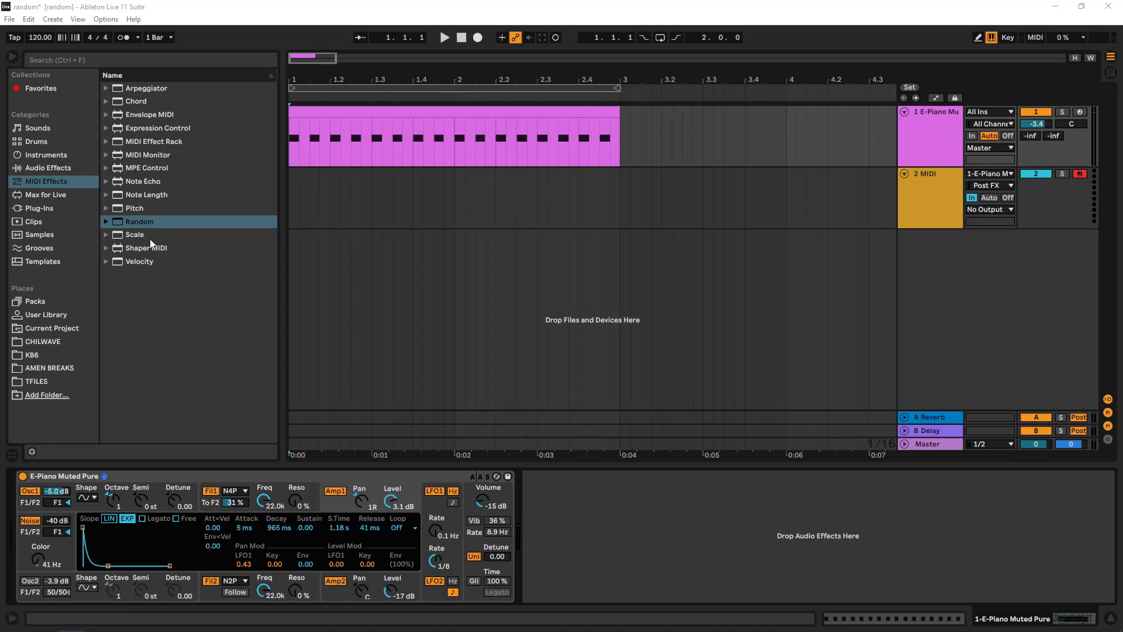
- Inspect the repeated notes in the E-Piano track's clip and play it back from the start
double_click(437, 129)
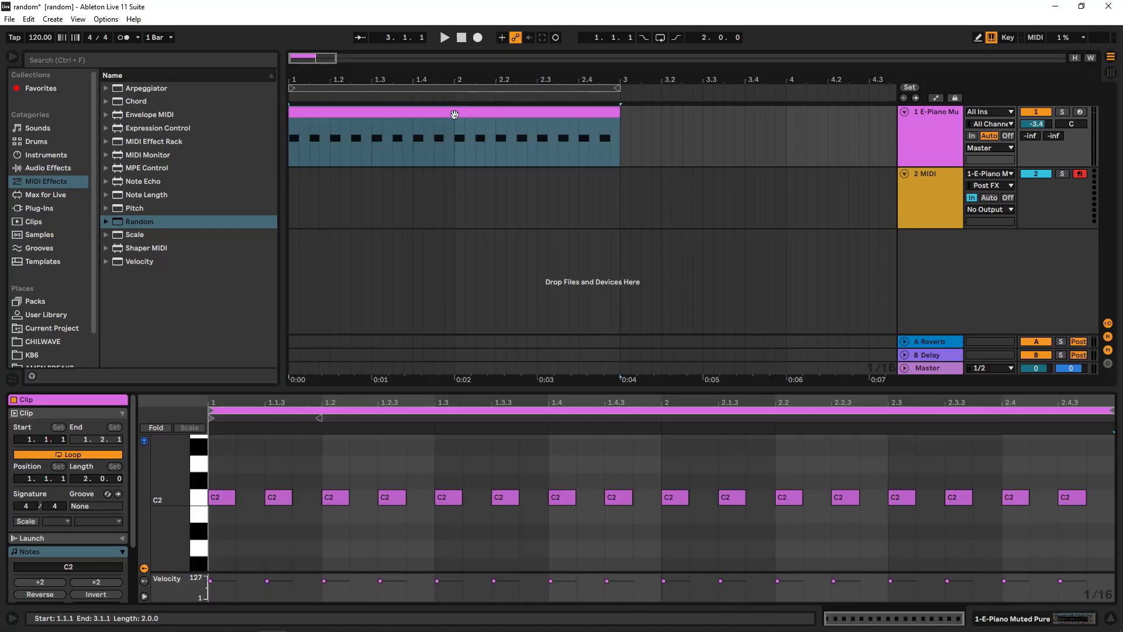
left_click(942, 128)
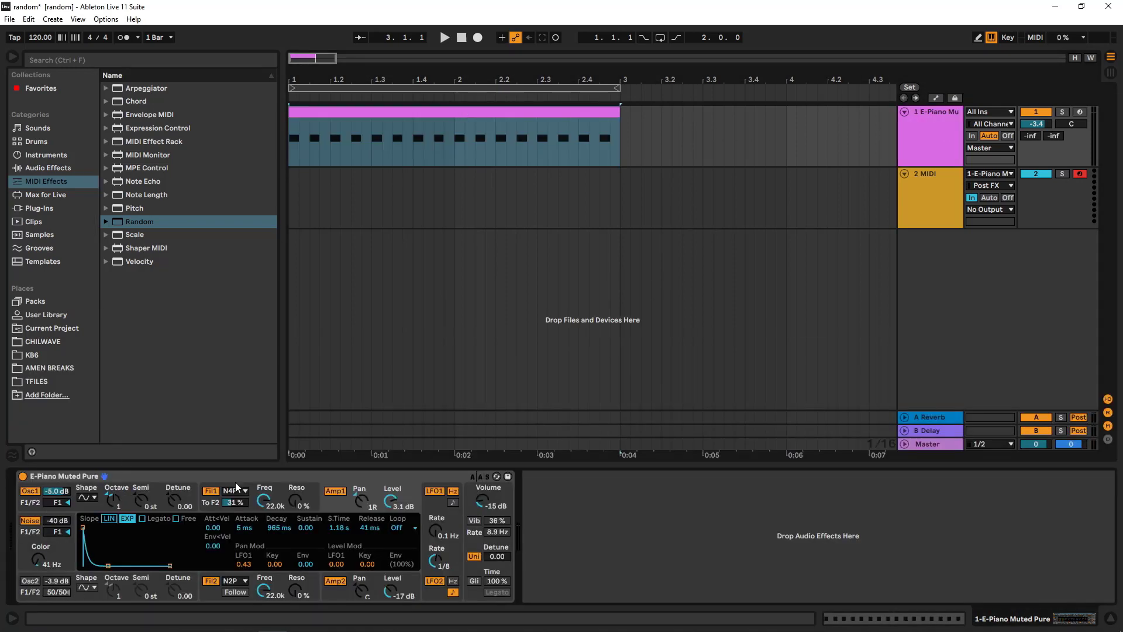
left_click(444, 39)
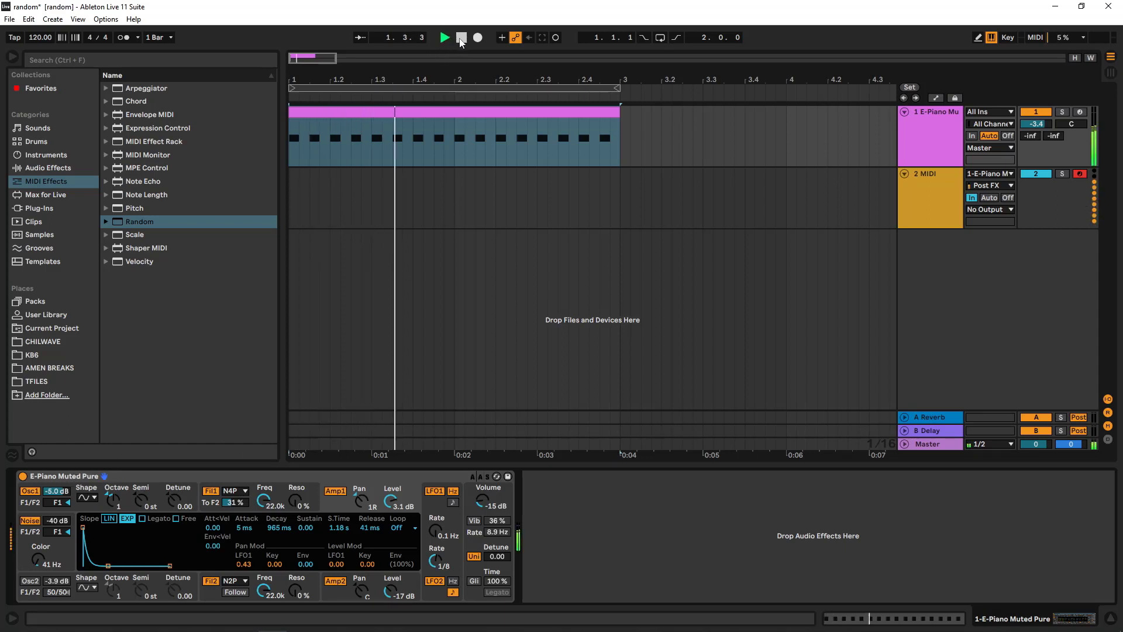
double_click(460, 38)
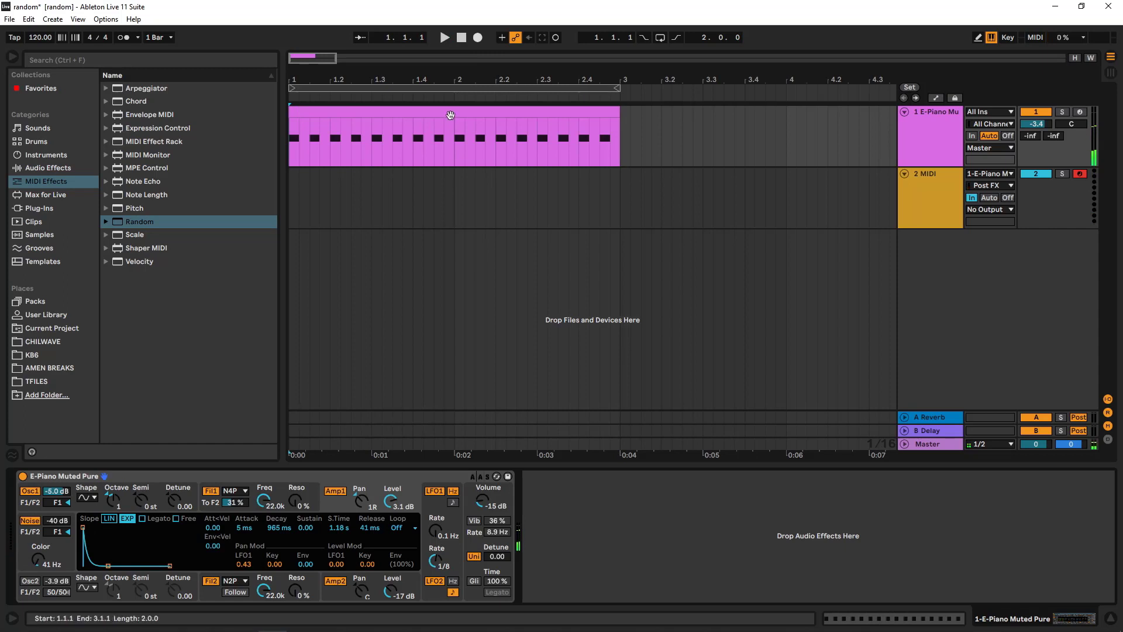
double_click(451, 114)
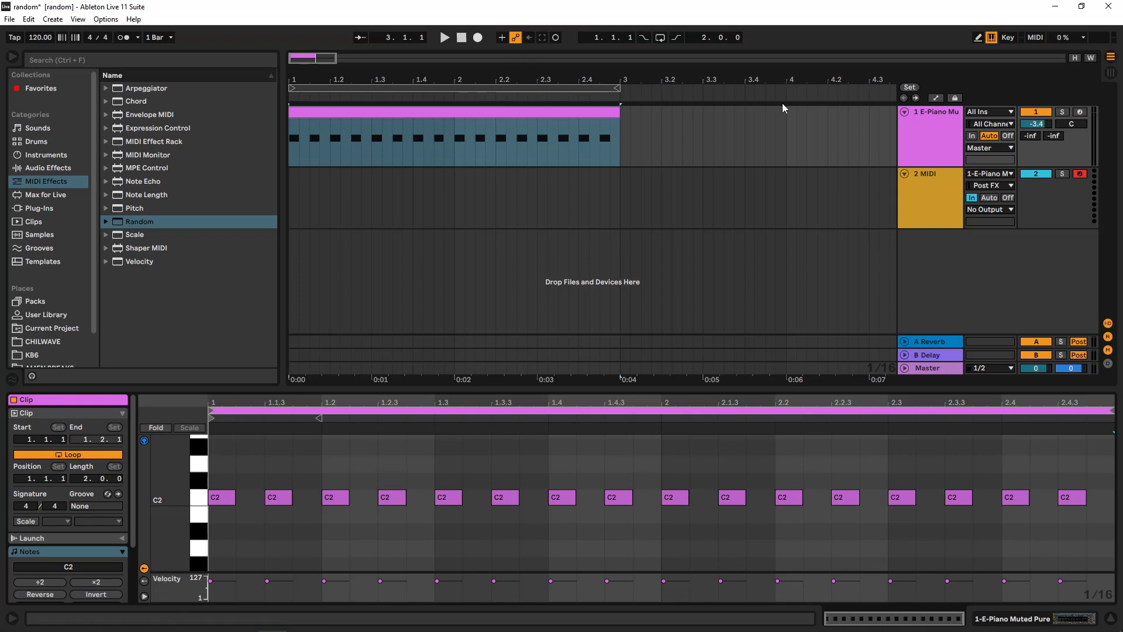
left_click(928, 208)
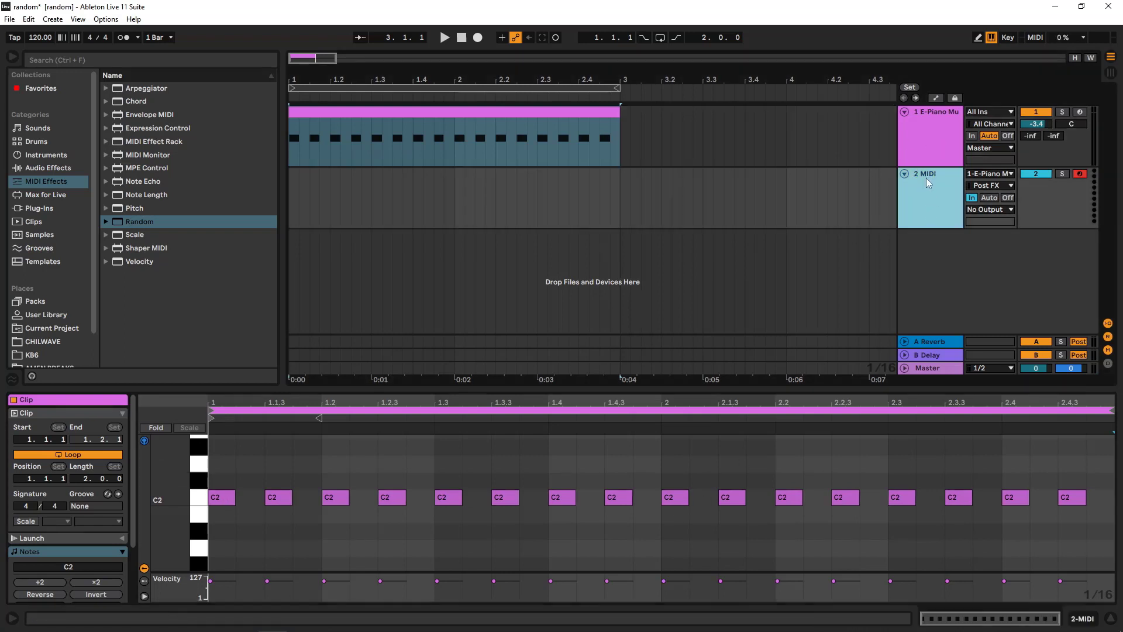
- Insert the Random MIDI effect before the E-Piano Muted Pure instrument on the first track
left_click(936, 138)
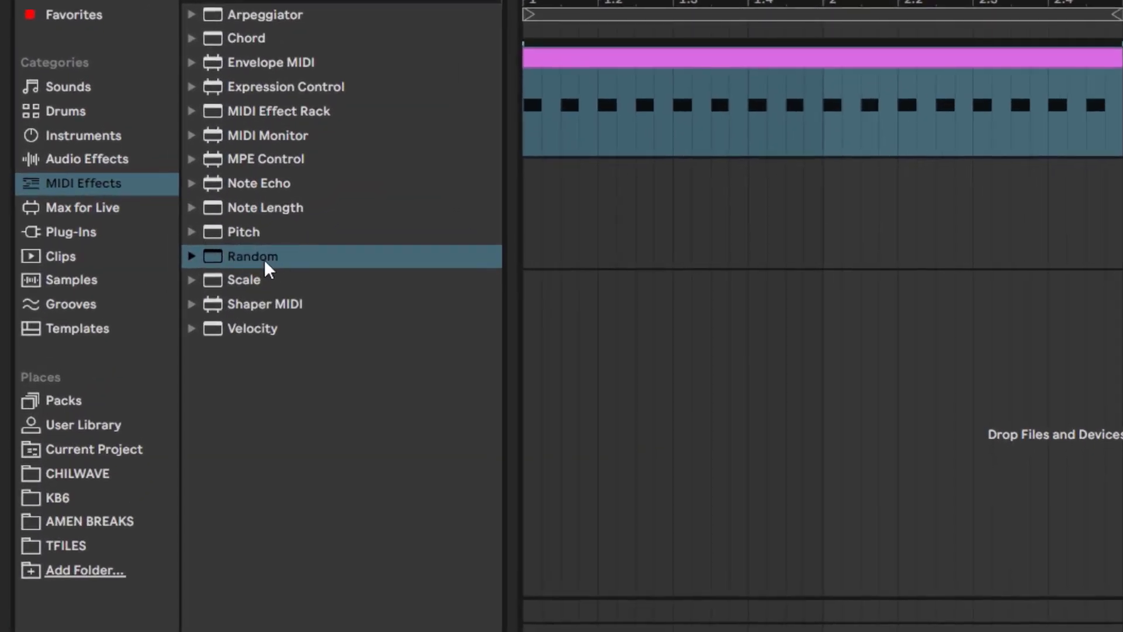
left_click(264, 258)
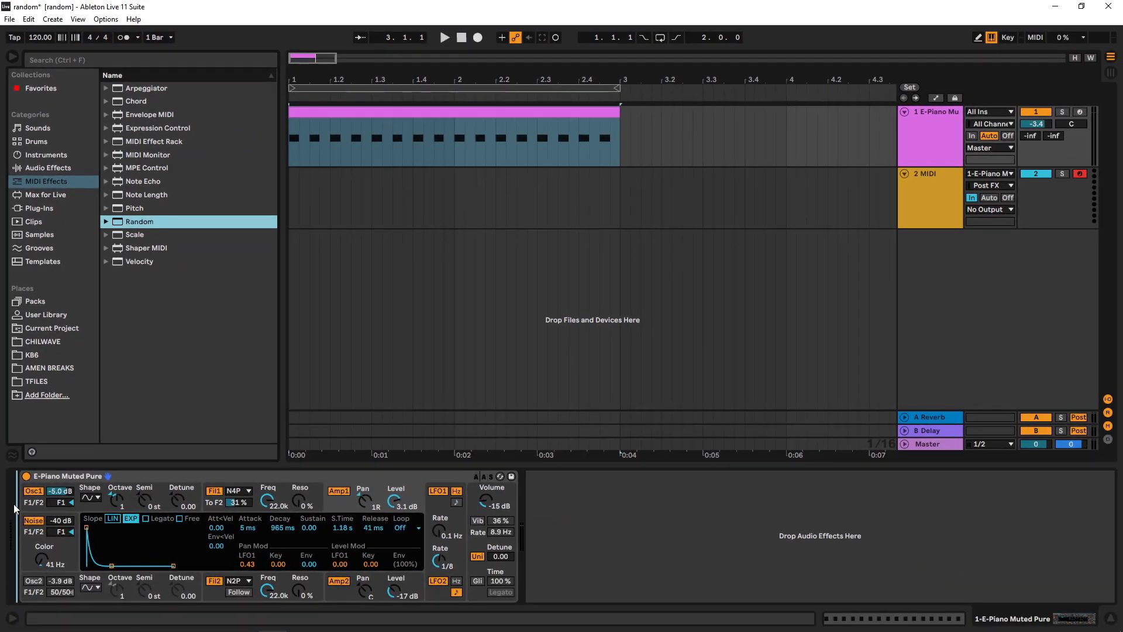
left_click_drag(16, 508, 15, 508)
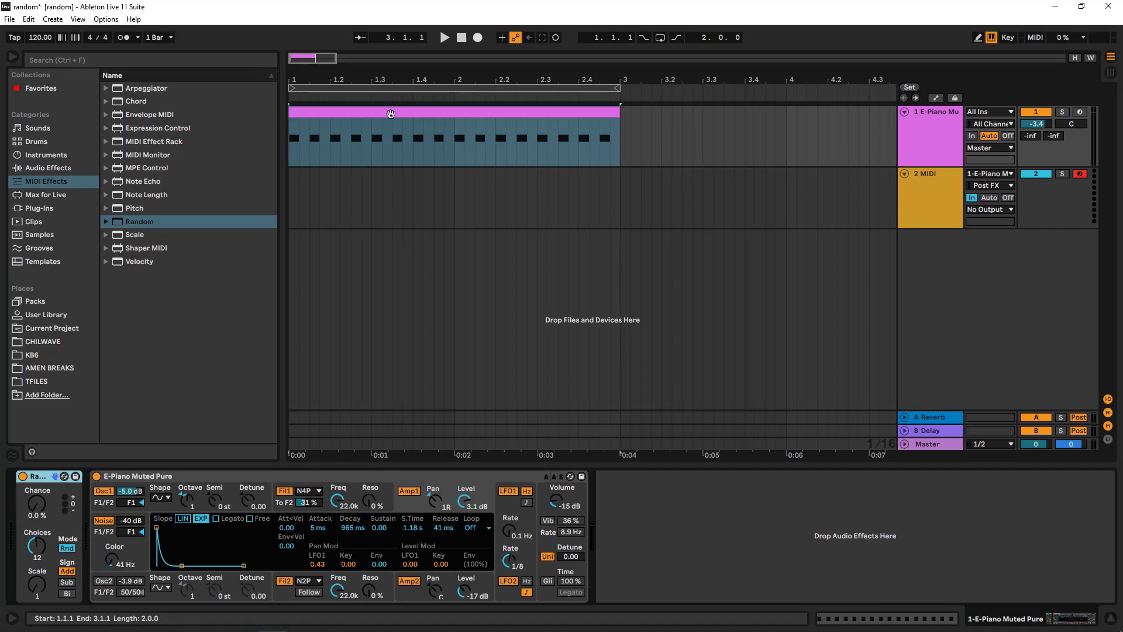
- Set the Random device's Choices to 1
left_click(399, 114)
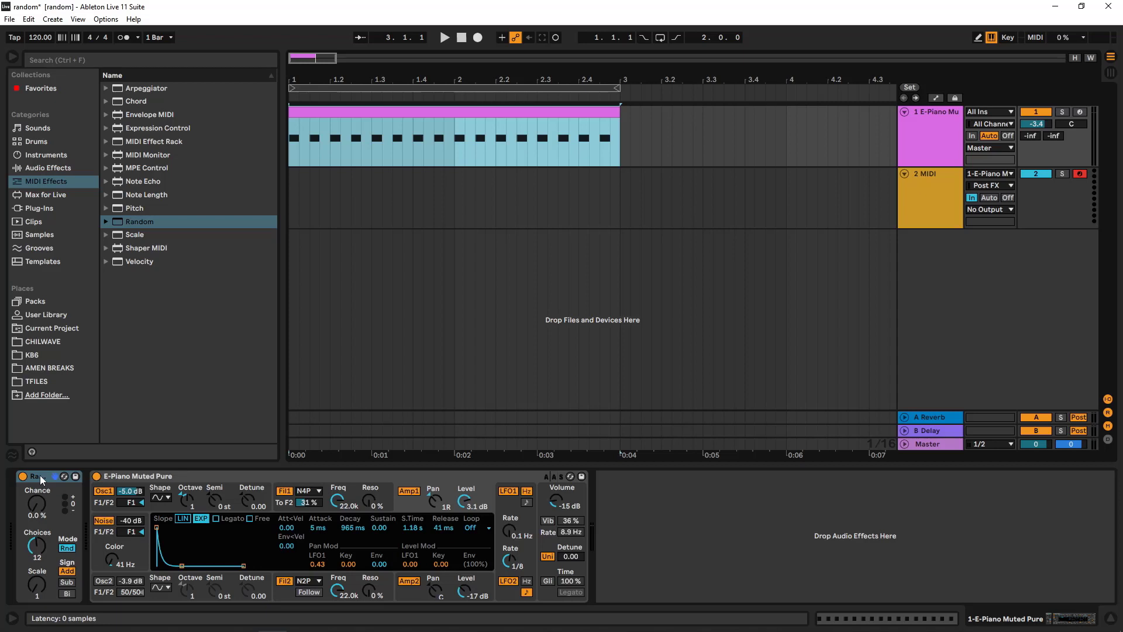
left_click(196, 477)
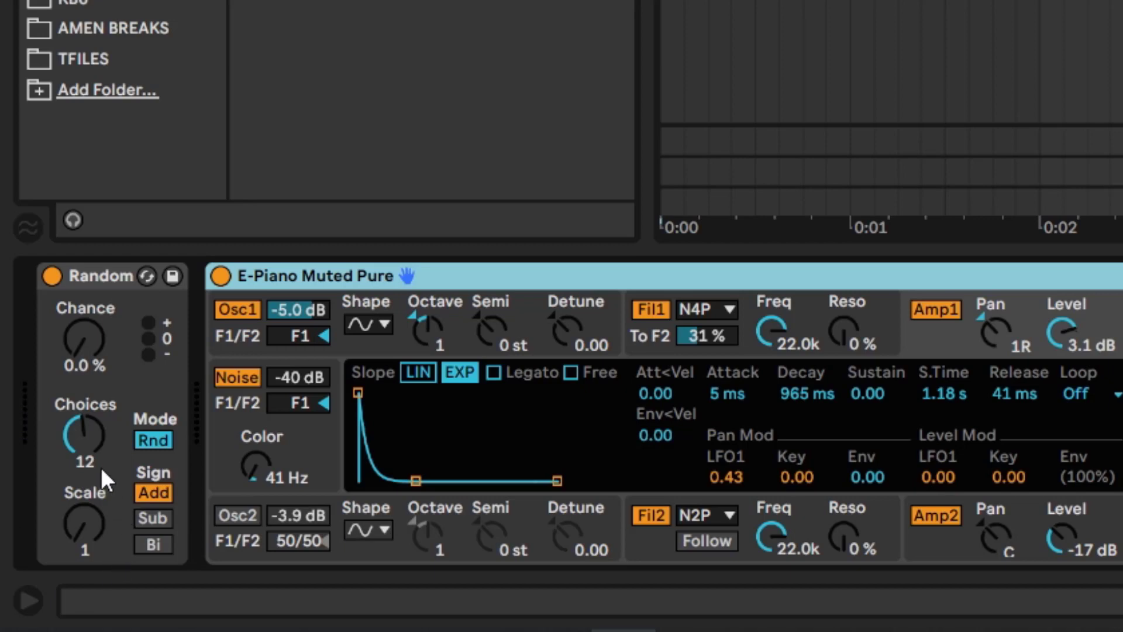
left_click_drag(82, 422, 81, 462)
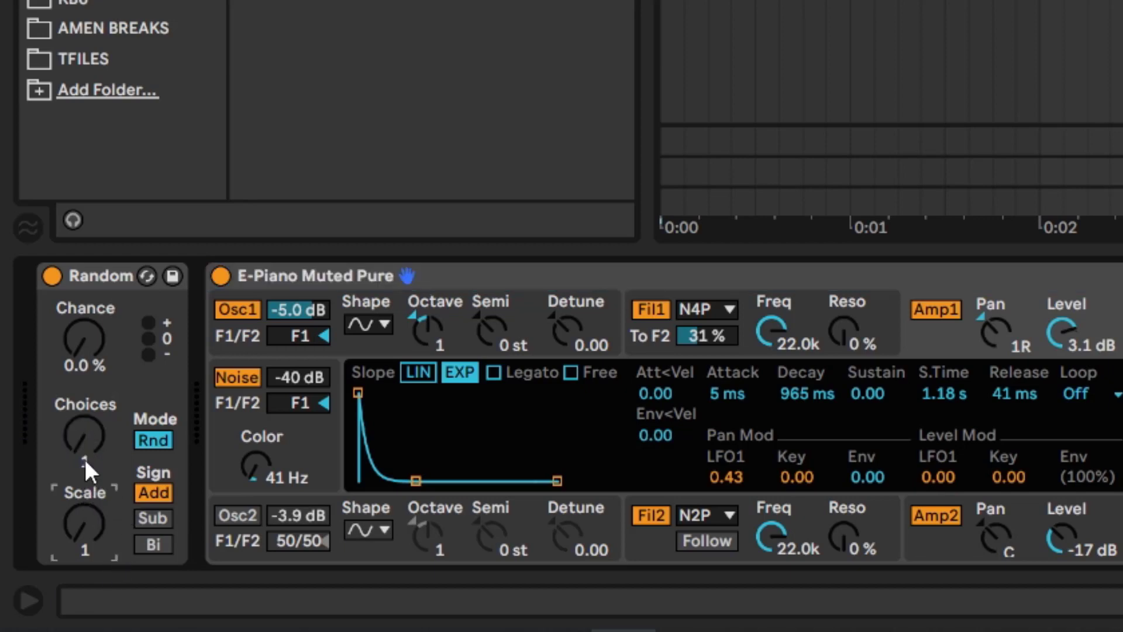
left_click(85, 430)
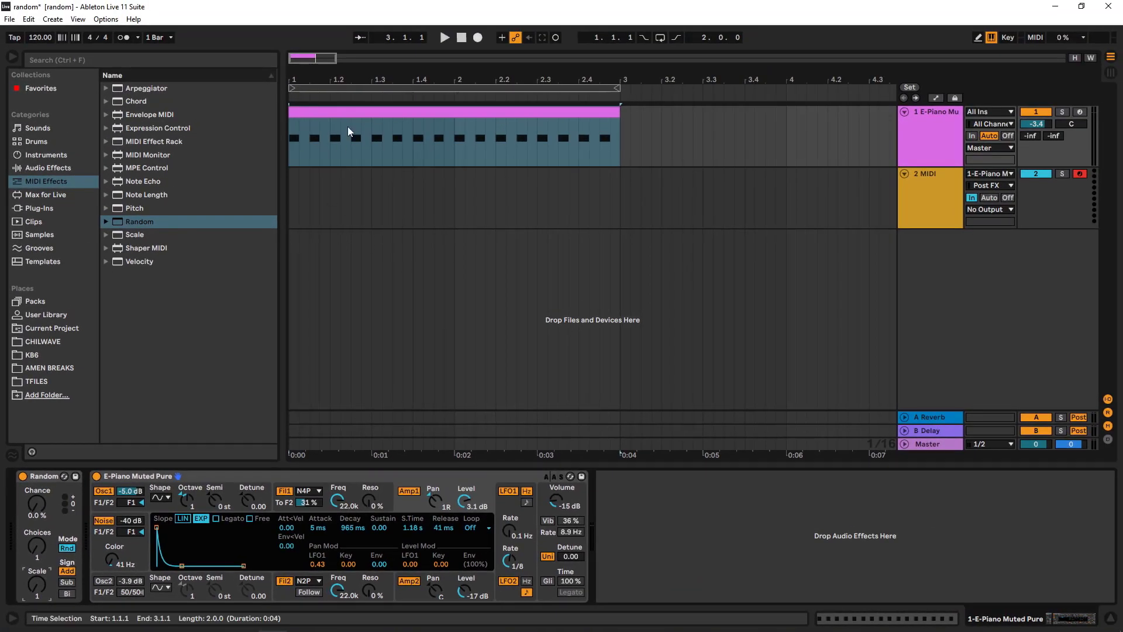
- Turn on the arrangement loop over the two-bar clip and return to the E-Piano track's devices
double_click(351, 128)
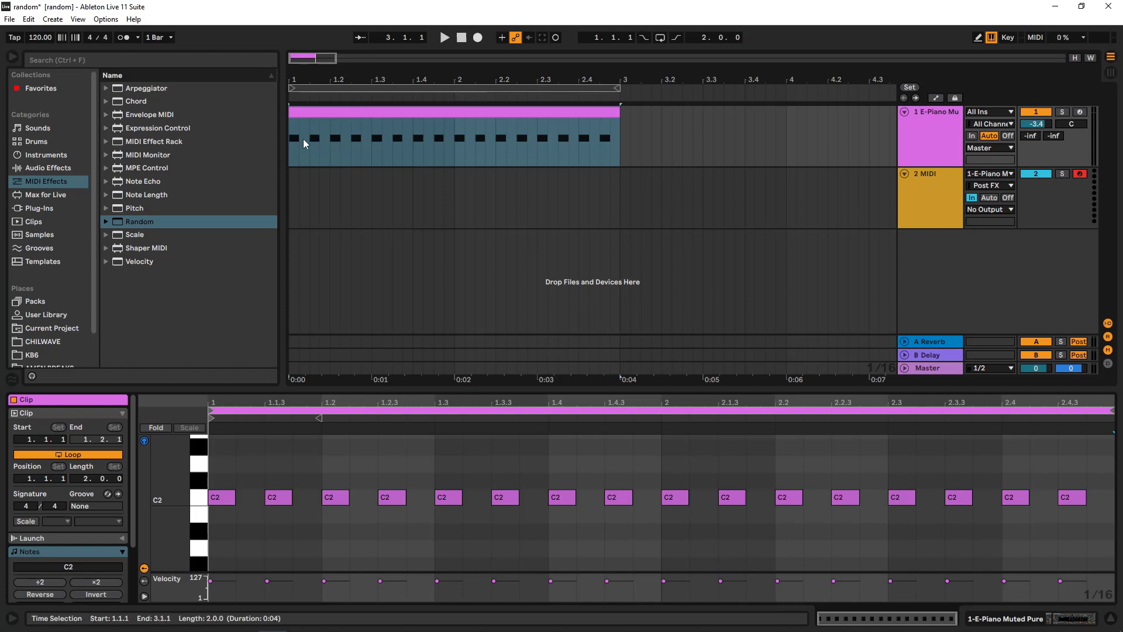
left_click(661, 38)
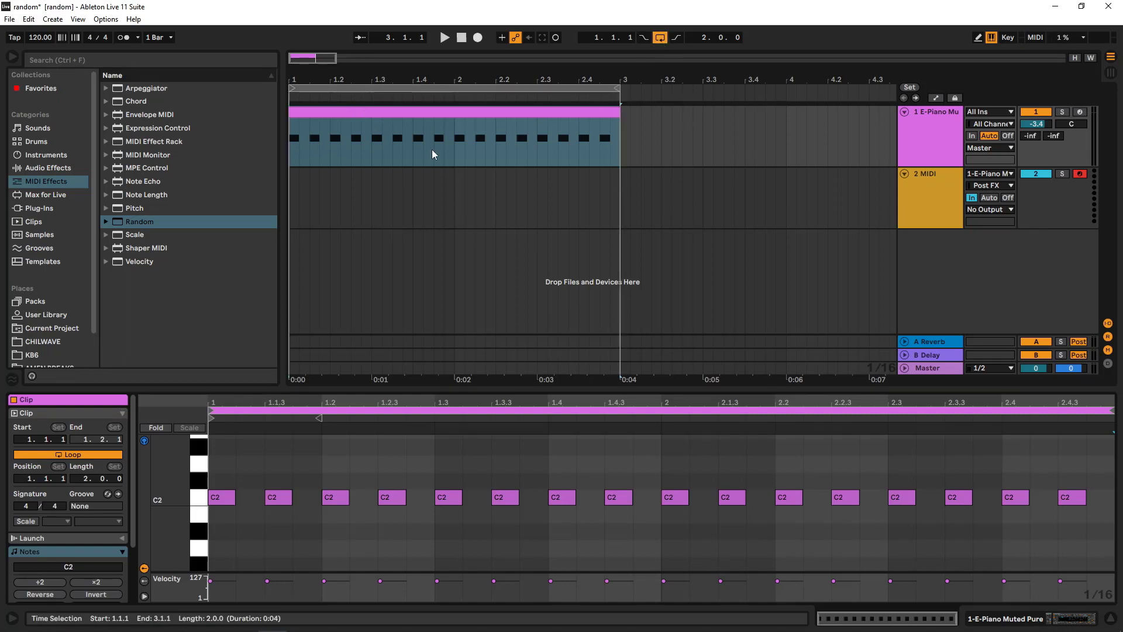
left_click(938, 138)
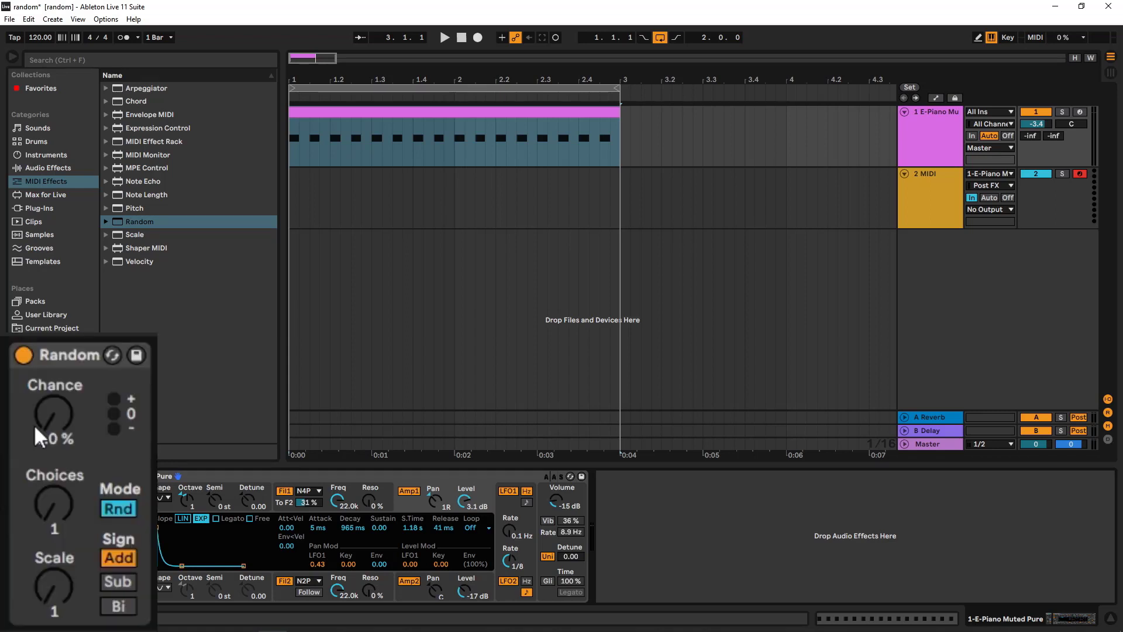
- Play the loop with Random's Chance at 0% to check its pitch indicators, and stop playback
mouse_move(58, 416)
left_mouse_down()
mouse_move(59, 395)
mouse_move(59, 417)
left_mouse_up()
left_click(445, 37)
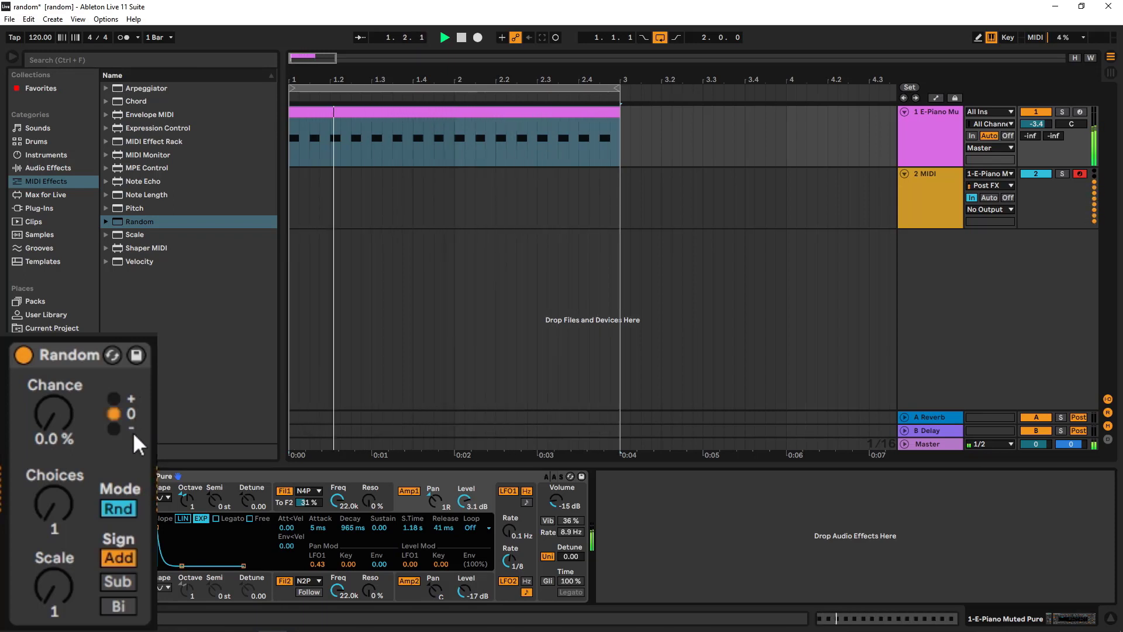
key("space")
- Set Random's Chance to 51%, review the clip's original notes, and return the playhead to the start
left_click_drag(58, 415, 58, 358)
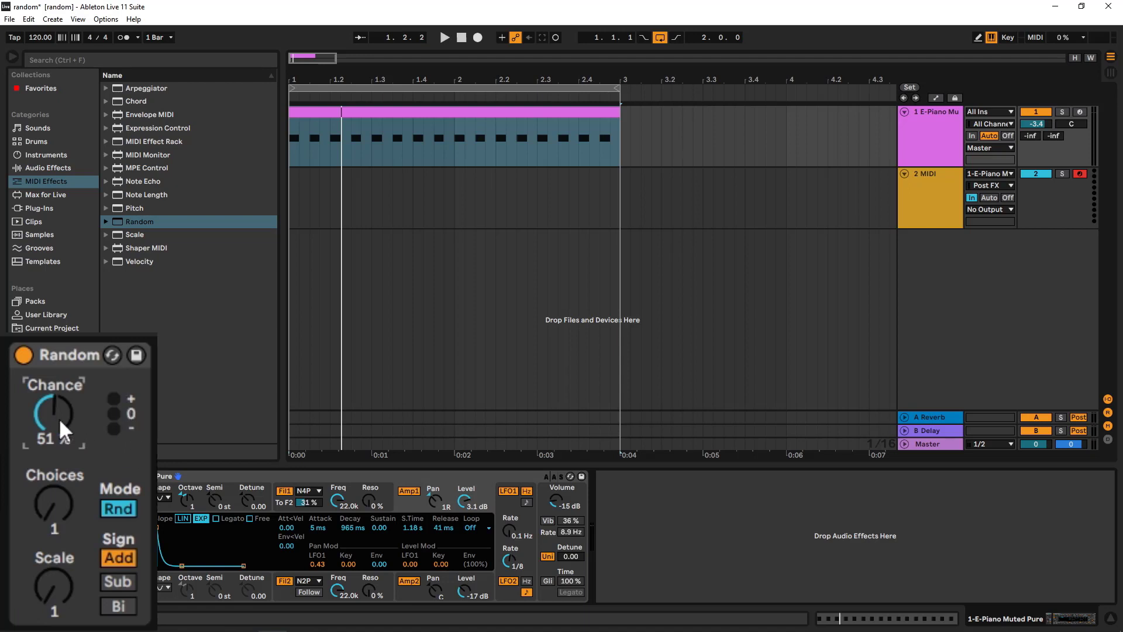
double_click(387, 121)
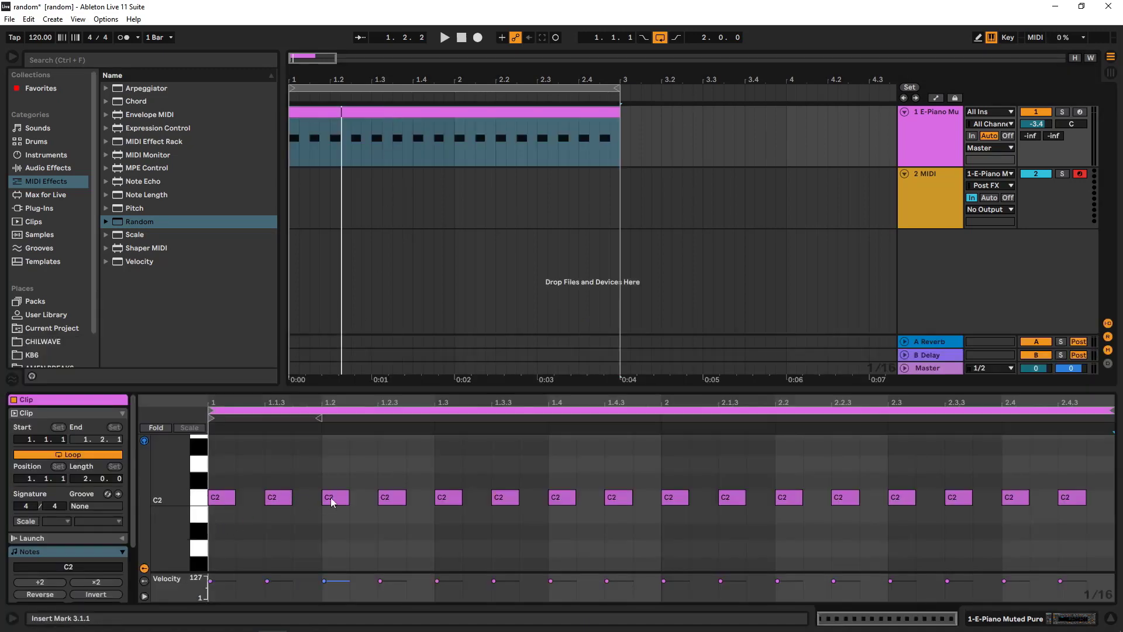
left_click(907, 144)
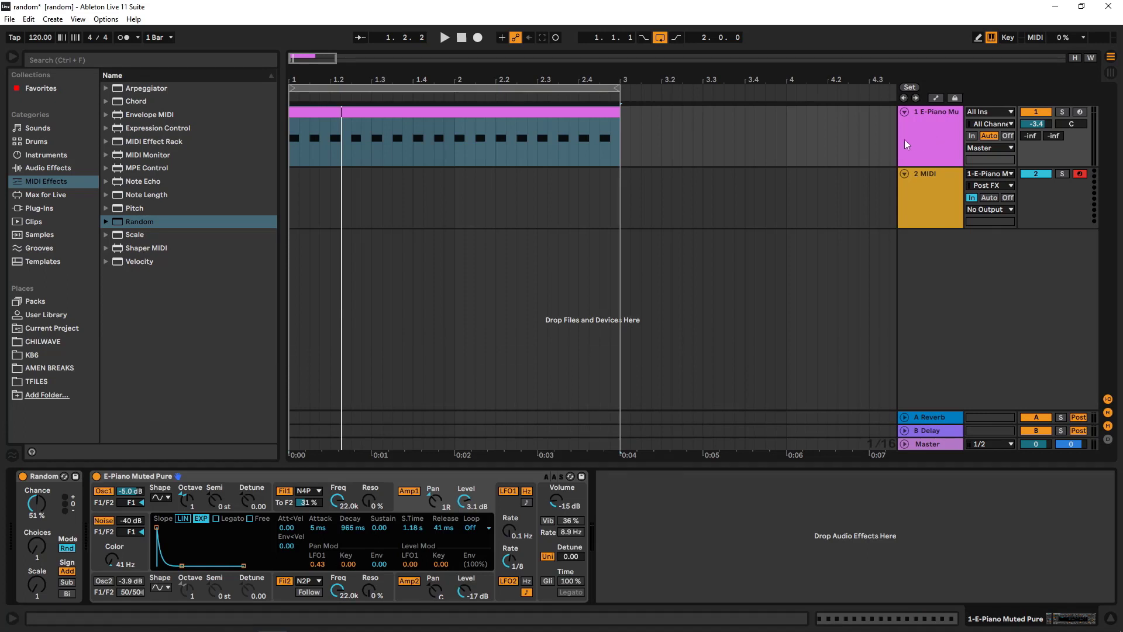
left_click(451, 38)
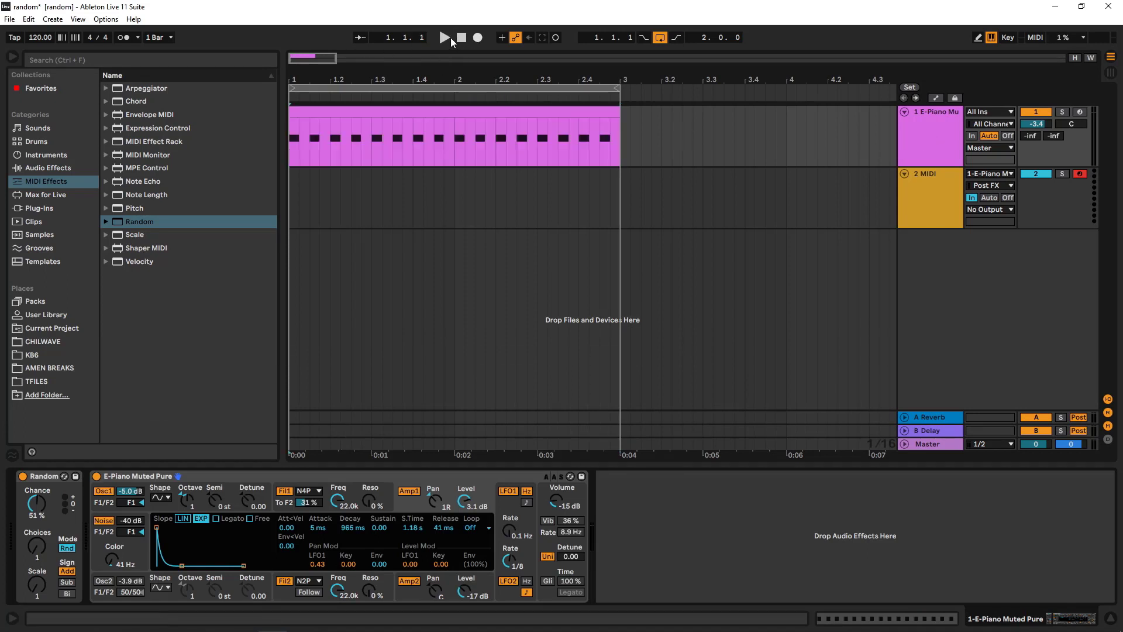
- Play the loop while varying Random's Chance to 74% and 22%, settle on 52%, and stop playback
left_click(444, 37)
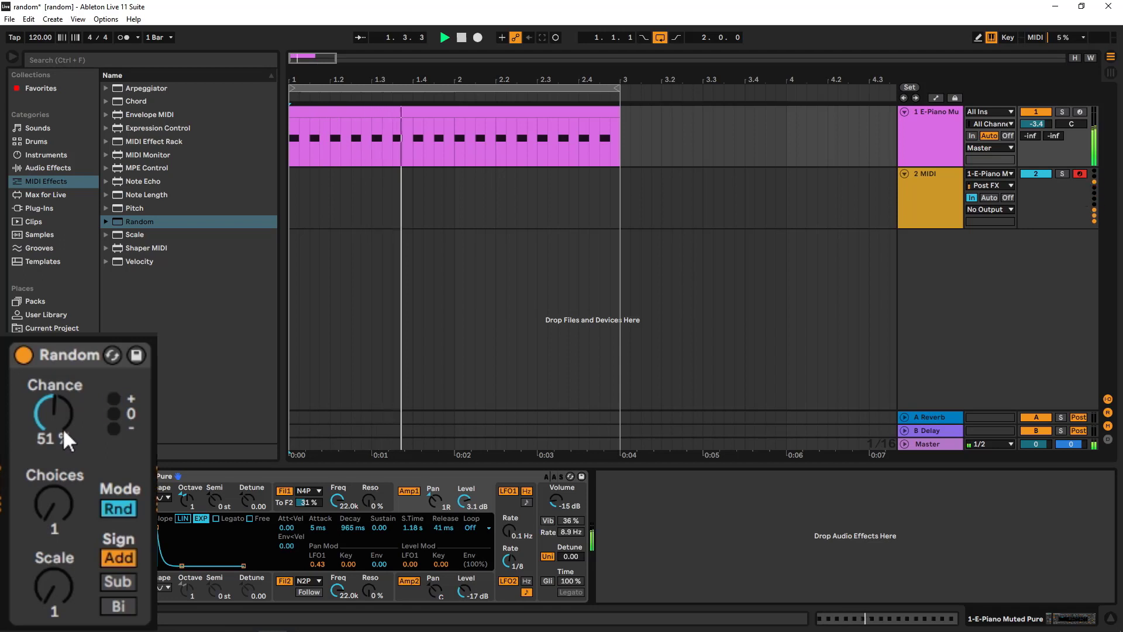
left_click_drag(62, 427, 62, 400)
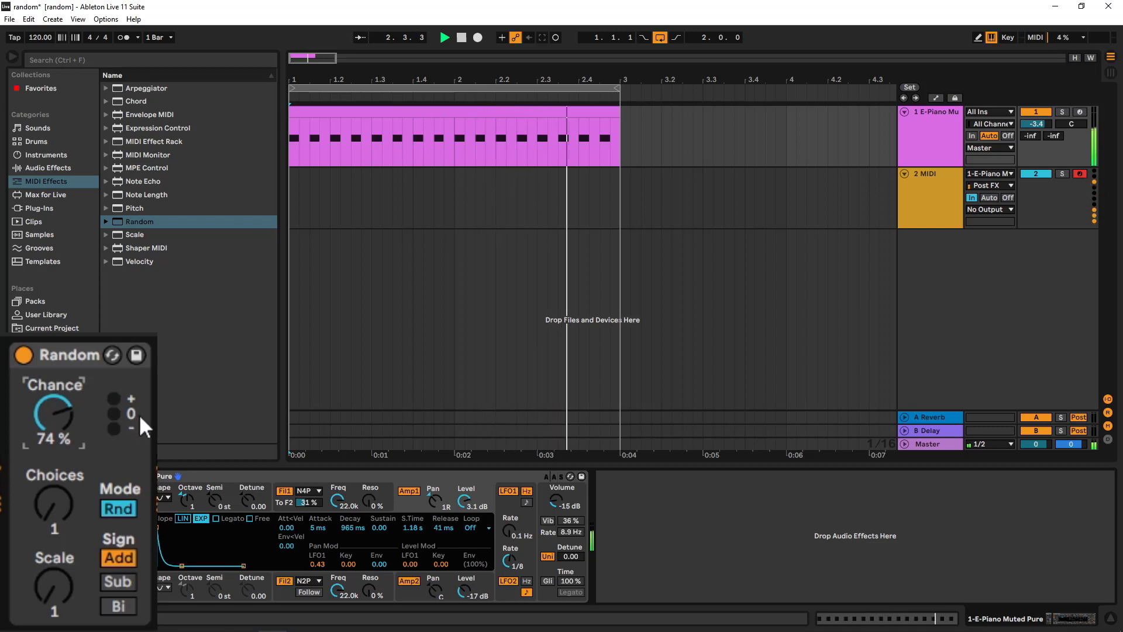
left_click_drag(69, 417, 104, 409)
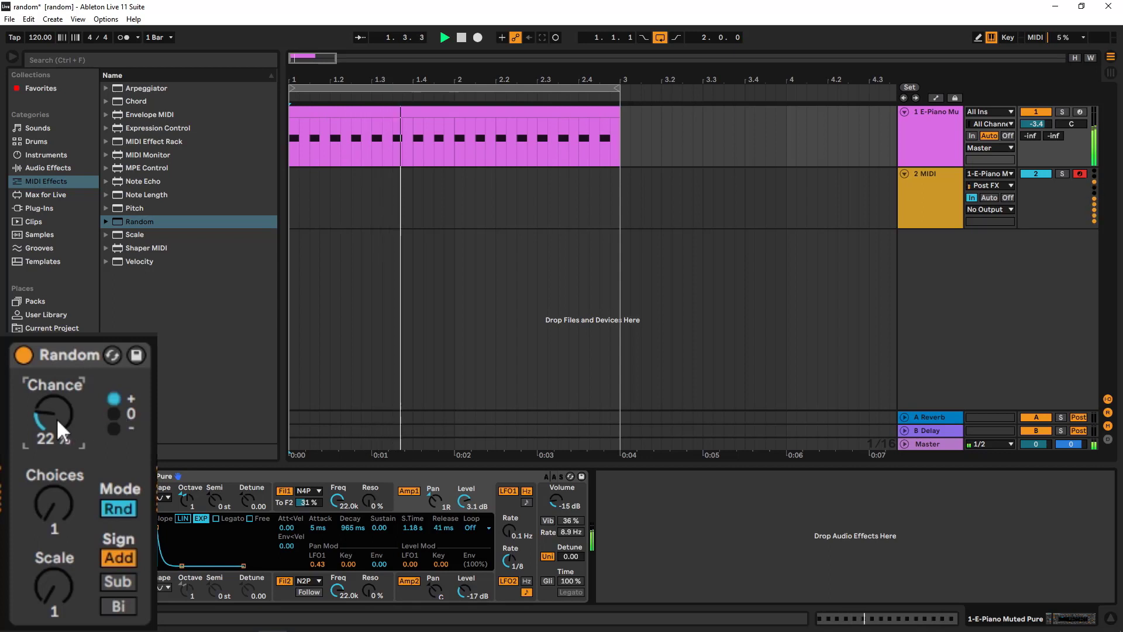
left_click_drag(56, 418, 56, 400)
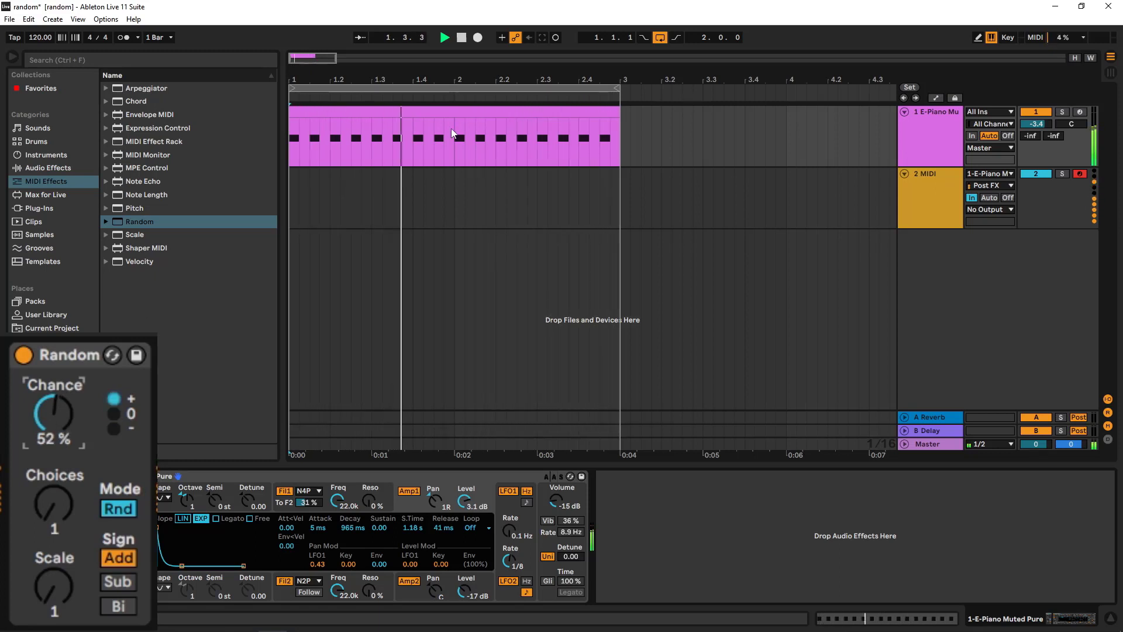
left_click(462, 37)
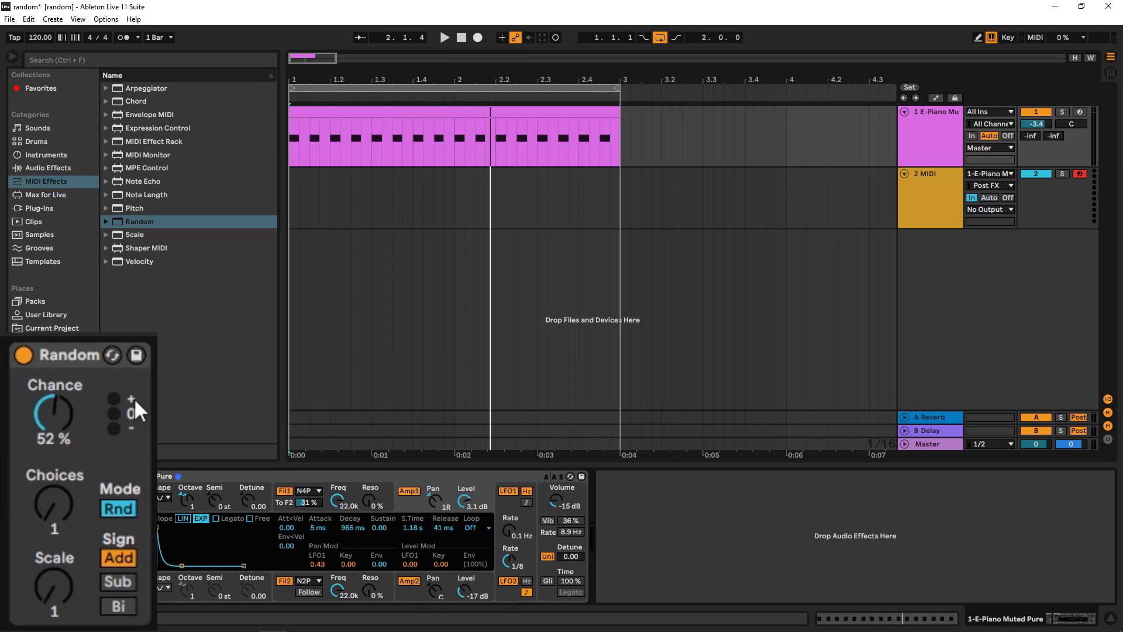
- Turn off the arrangement loop and record the randomized output onto the second MIDI track from the start
left_click(445, 38)
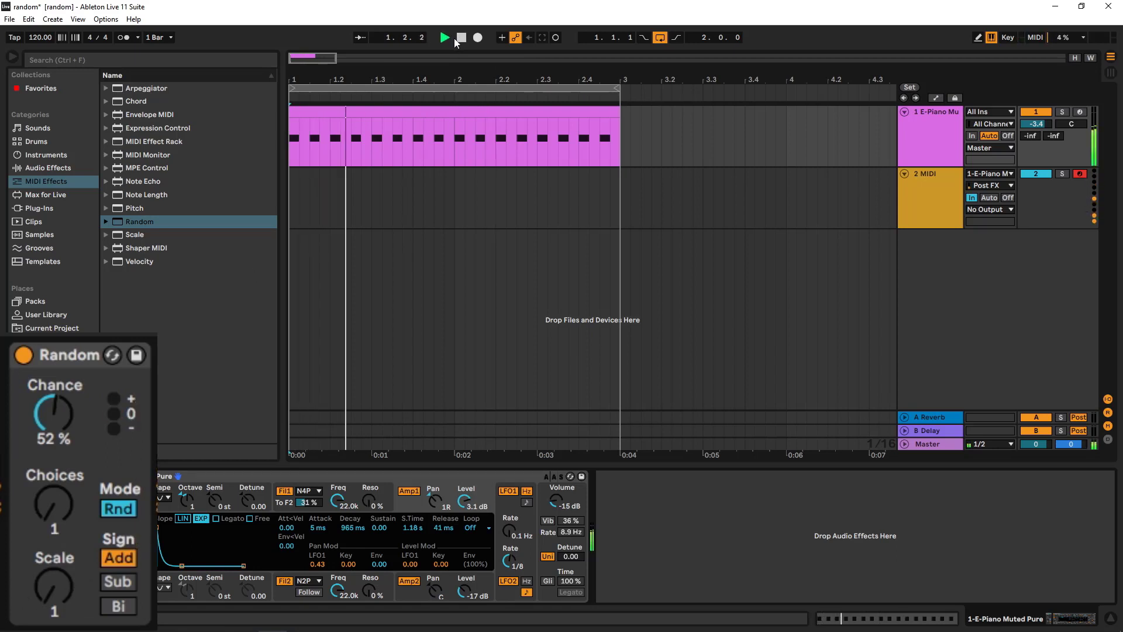
double_click(461, 37)
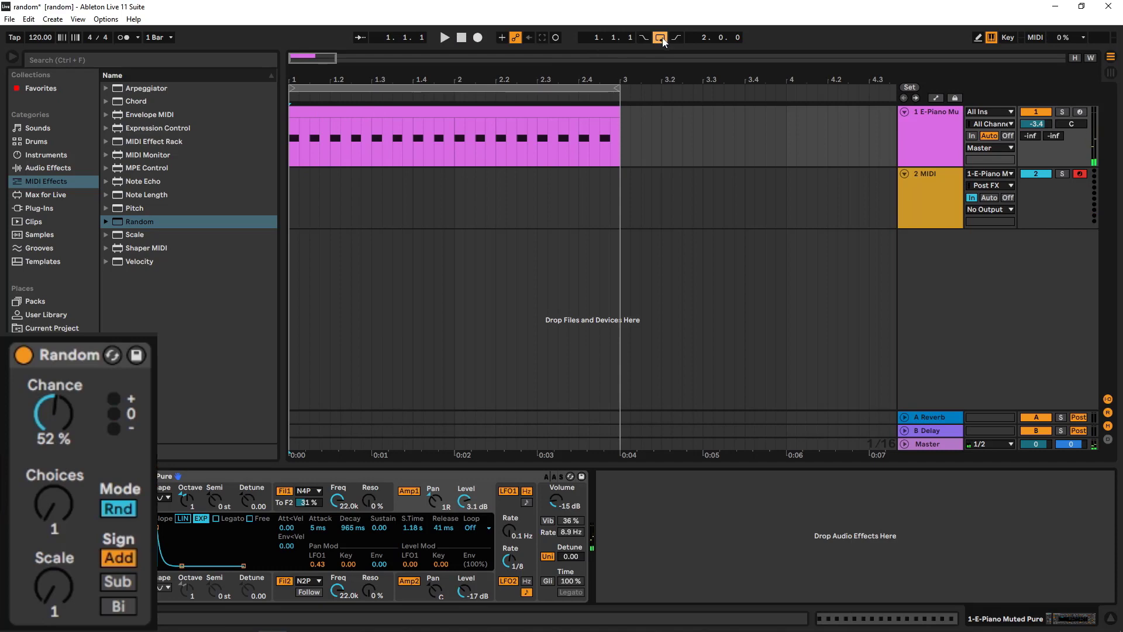
mouse_move(620, 88)
left_mouse_down()
mouse_move(705, 89)
mouse_move(614, 94)
left_mouse_up()
left_click(477, 37)
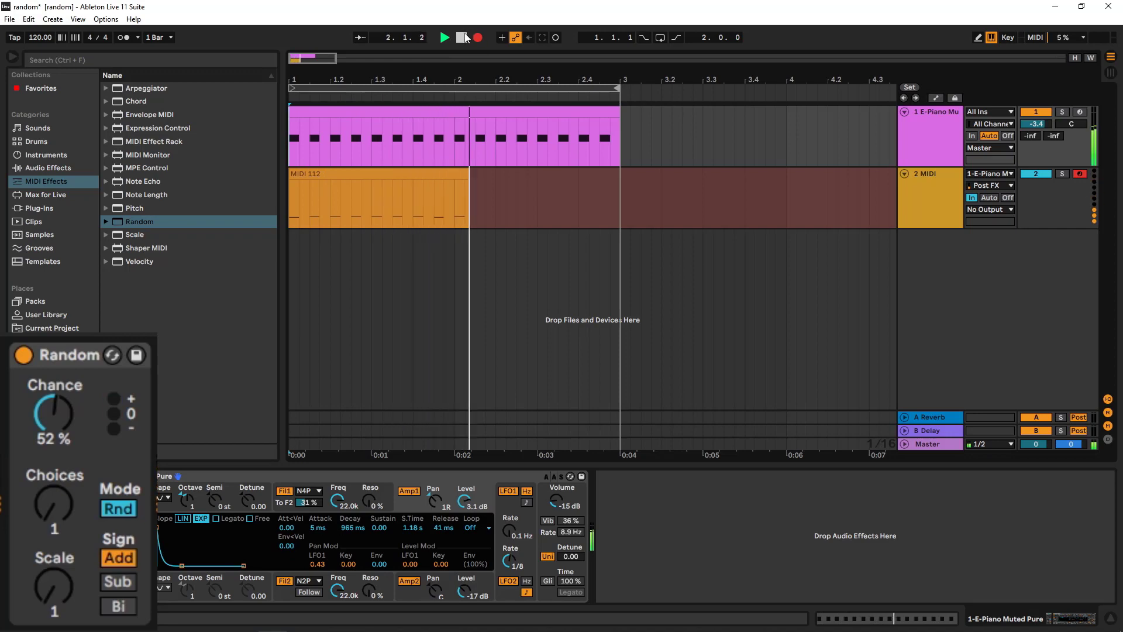
left_click(461, 39)
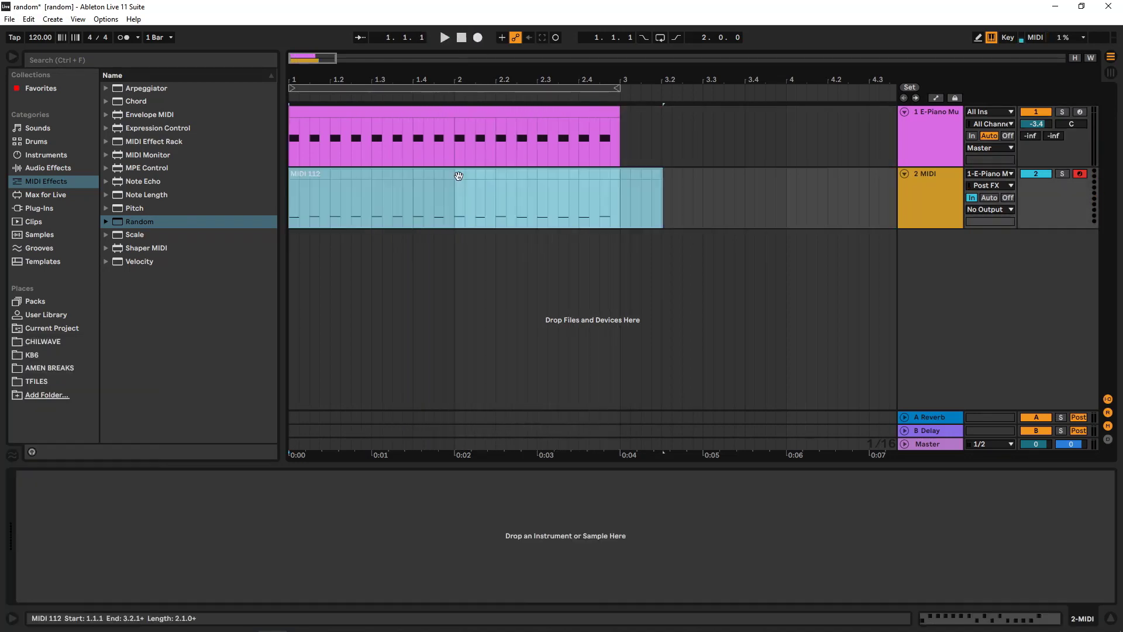
- Examine the recorded clip's notes, comparing the first C2 with the following run of C#2 notes
left_click(255, 515)
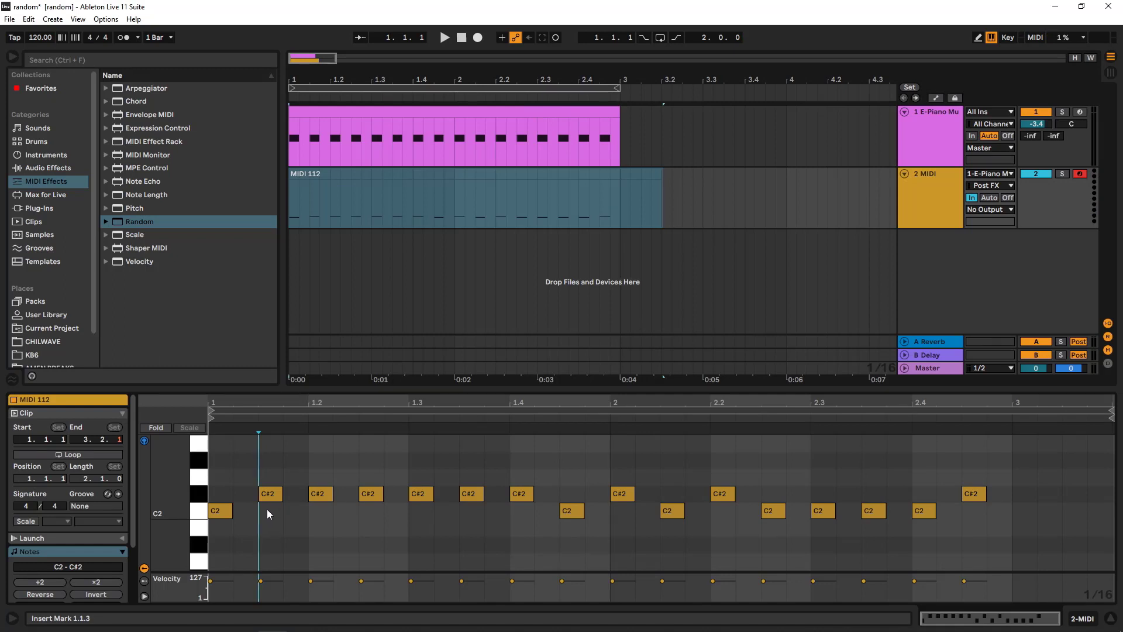
left_click(220, 514)
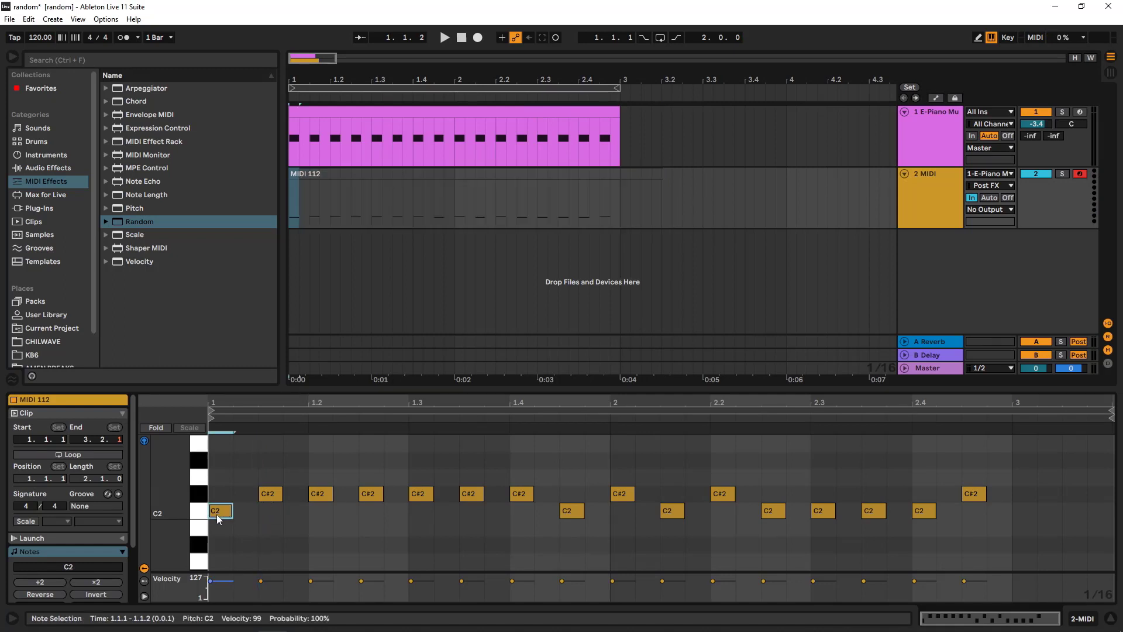
left_click_drag(262, 478, 535, 495)
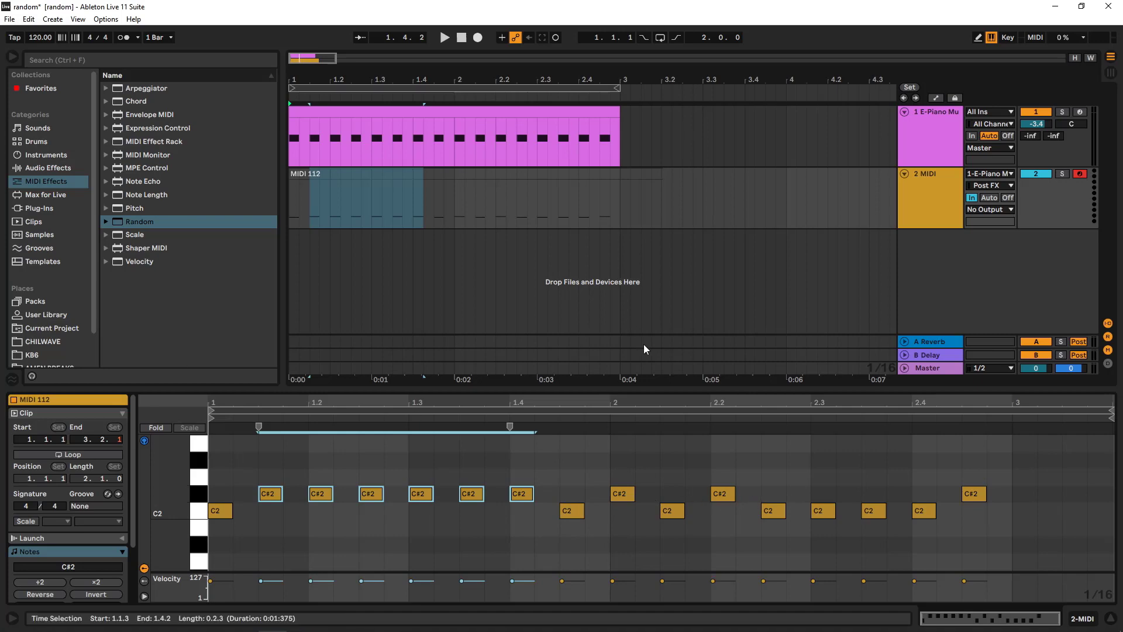
- Delete the recorded clip from the second MIDI track and show the E-Piano track's devices again
left_click(917, 141)
left_click(546, 171)
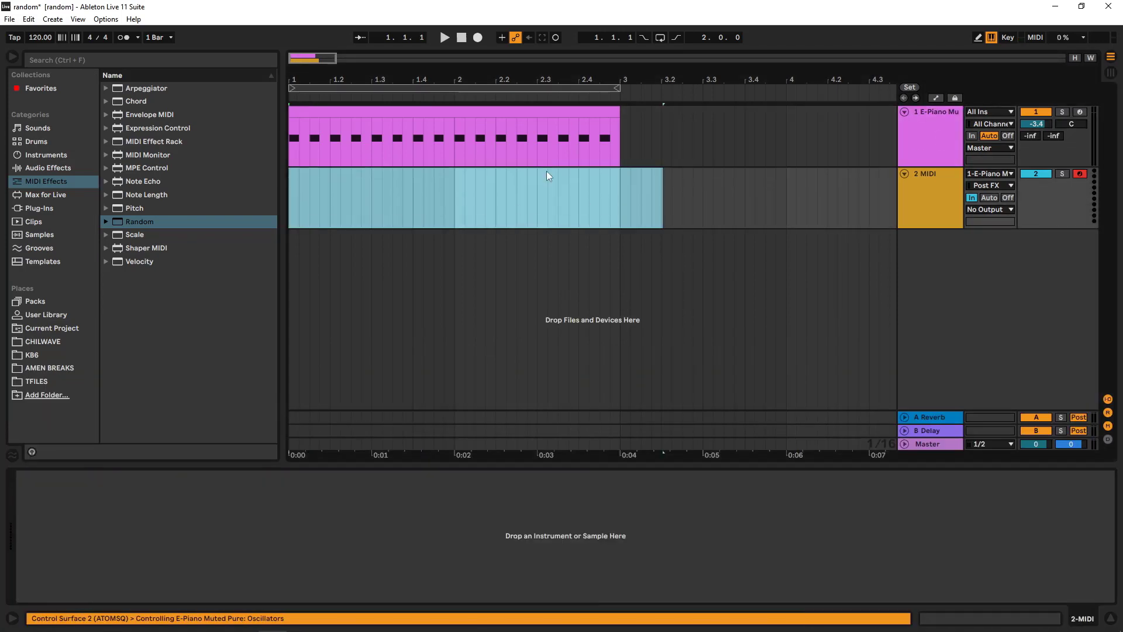
left_click(925, 143)
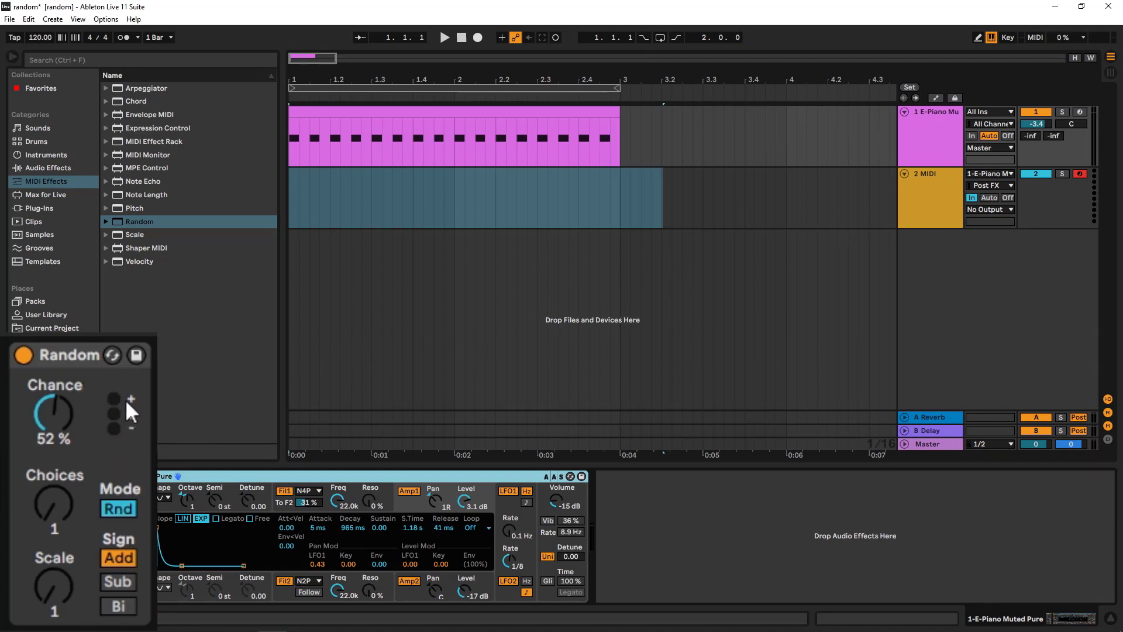
- Set Random's Sign to Sub and record the randomized output onto the second MIDI track from the start
left_click(119, 580)
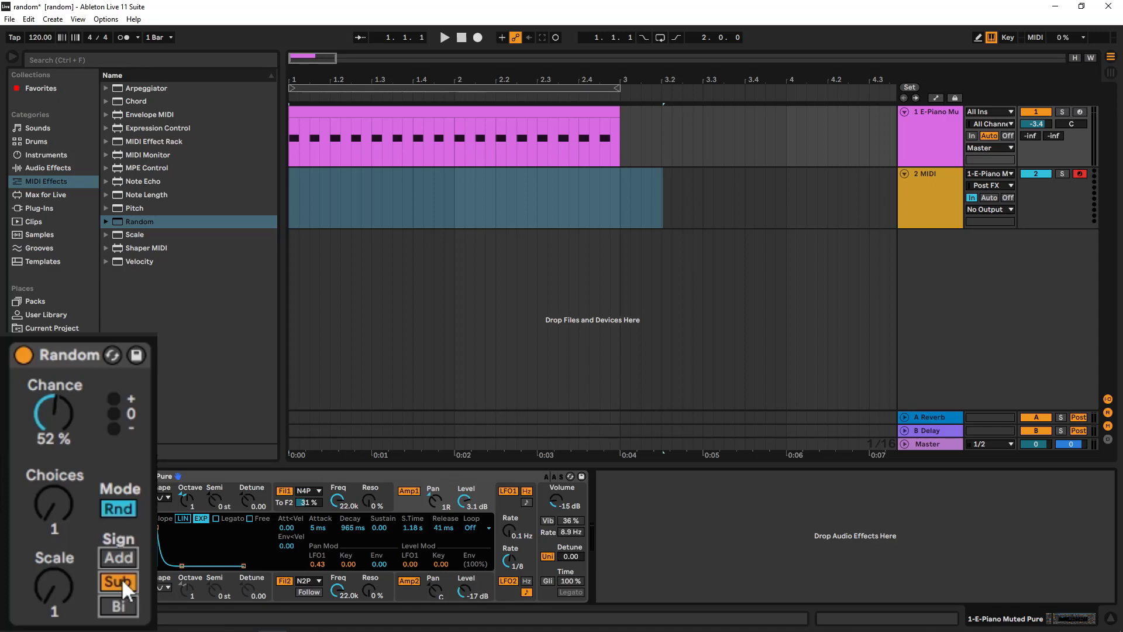
left_click(478, 37)
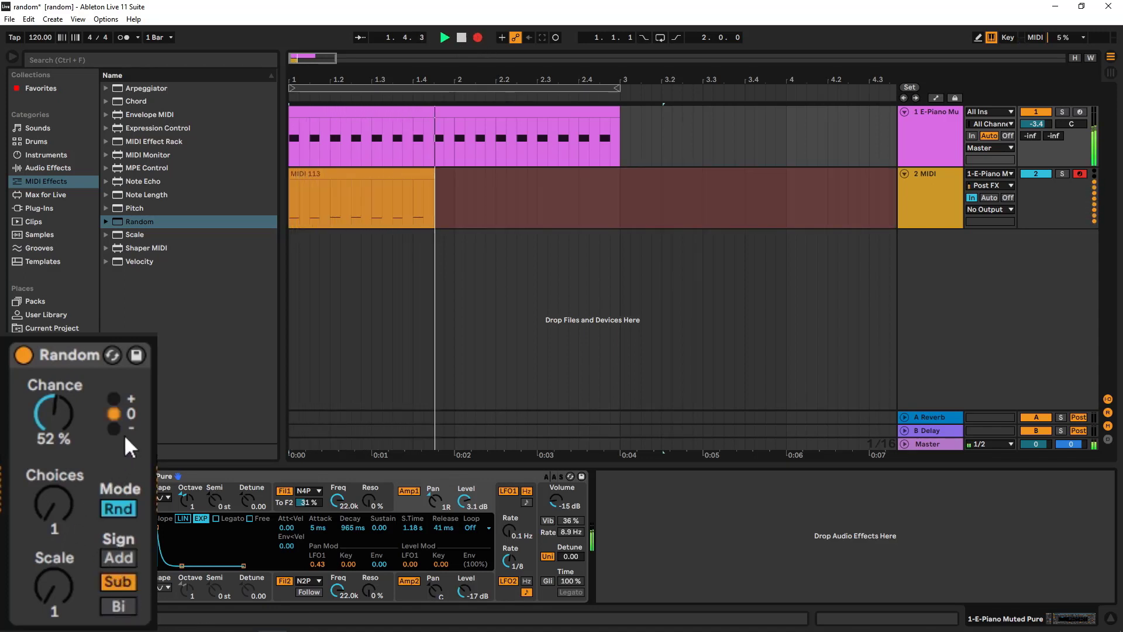
left_click(462, 39)
- Examine the recorded clip's notes, comparing the C2 at beat 1.2 with the B1 notes across the two bars
double_click(462, 178)
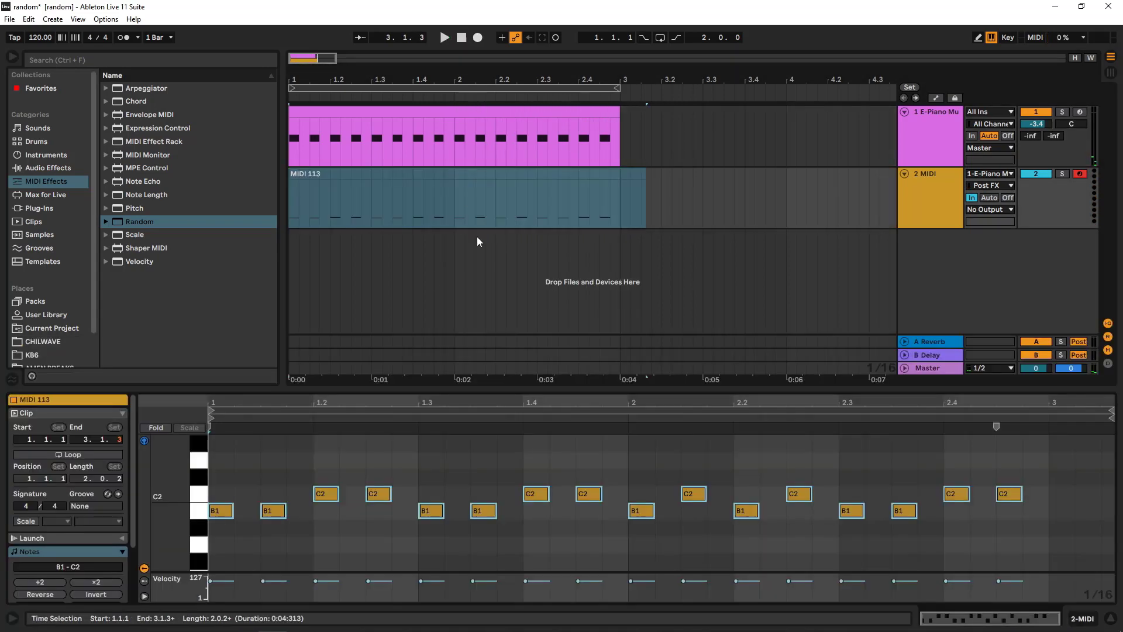
left_click(335, 476)
left_click(329, 495)
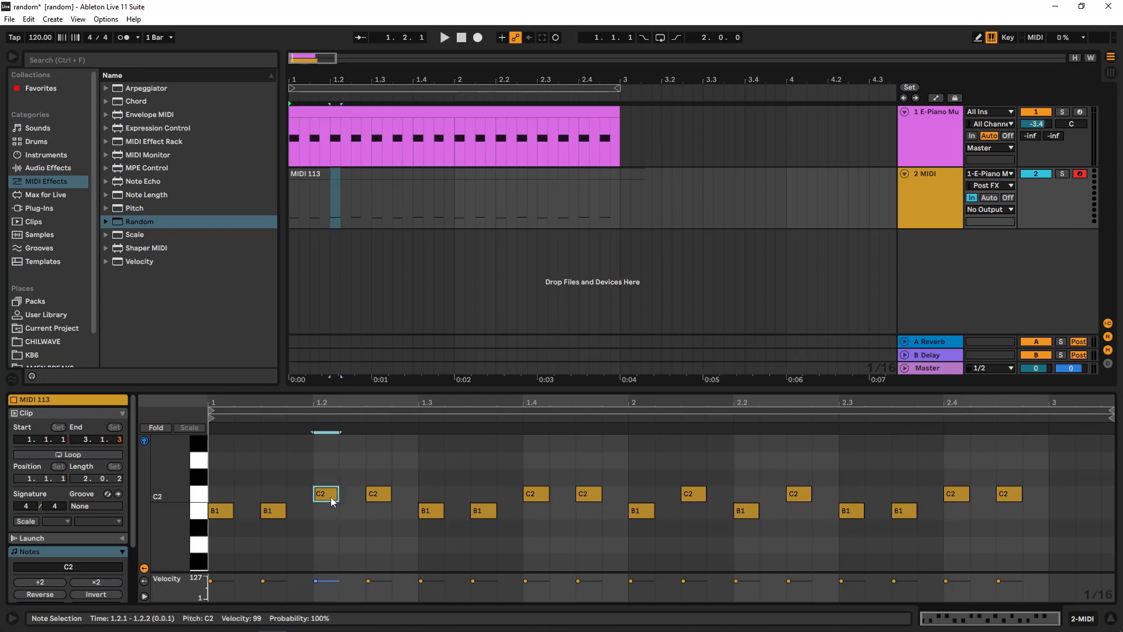
left_click(433, 511)
key("alt+Right")
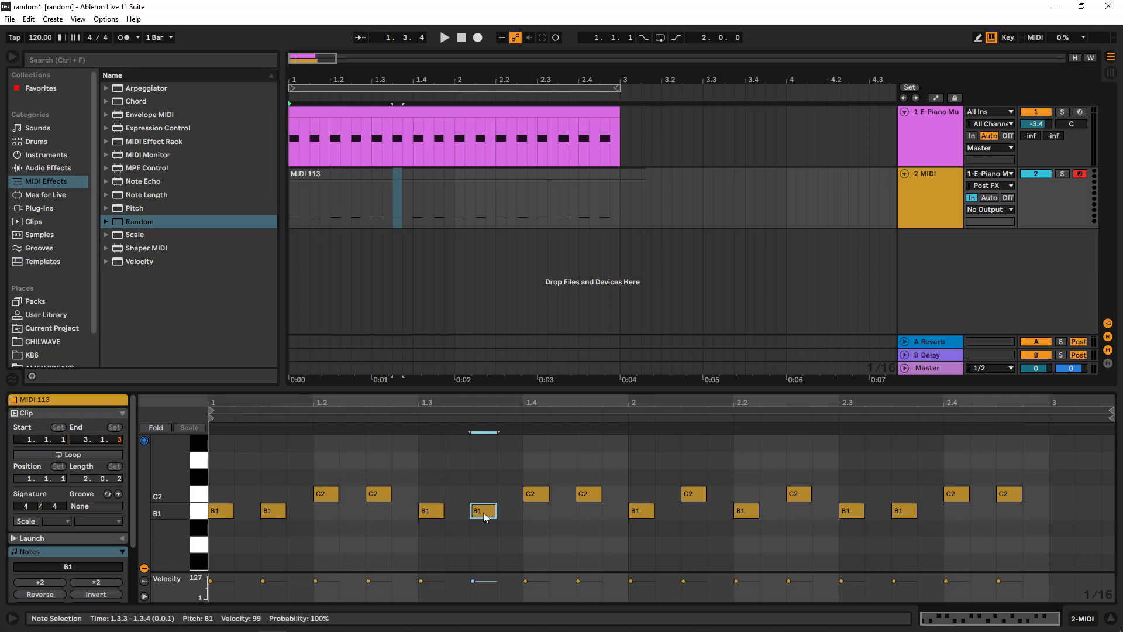
left_click(642, 512)
left_click(904, 511)
- Delete the Sub-mode recording from the second MIDI track and bring back the E-Piano track's devices
double_click(930, 147)
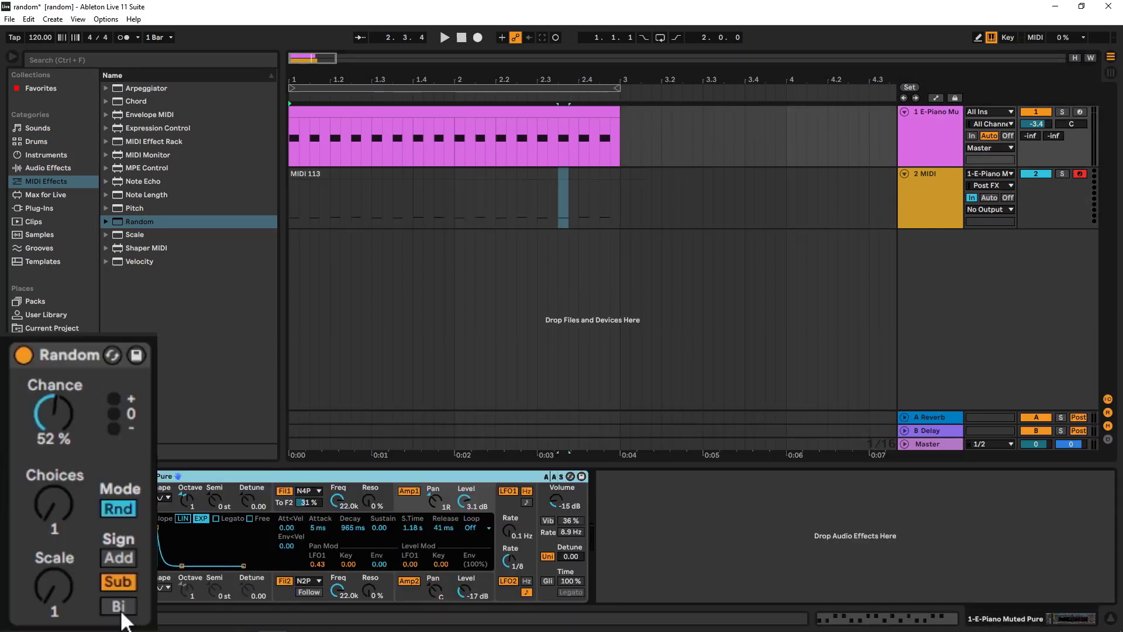
left_click(505, 175)
key("Delete")
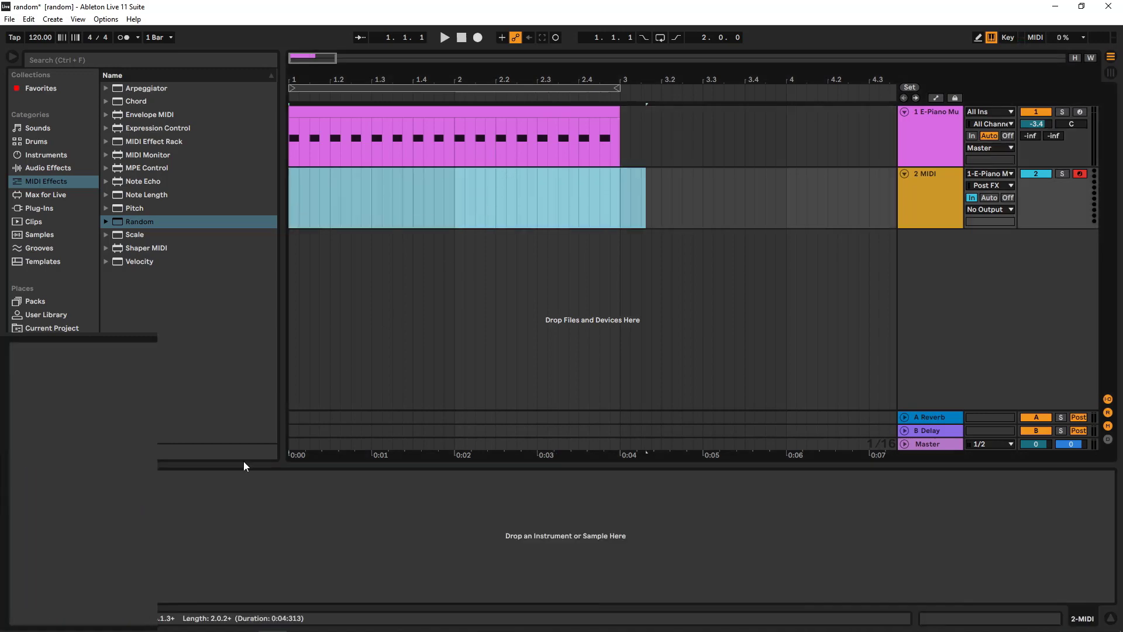
left_click(941, 157)
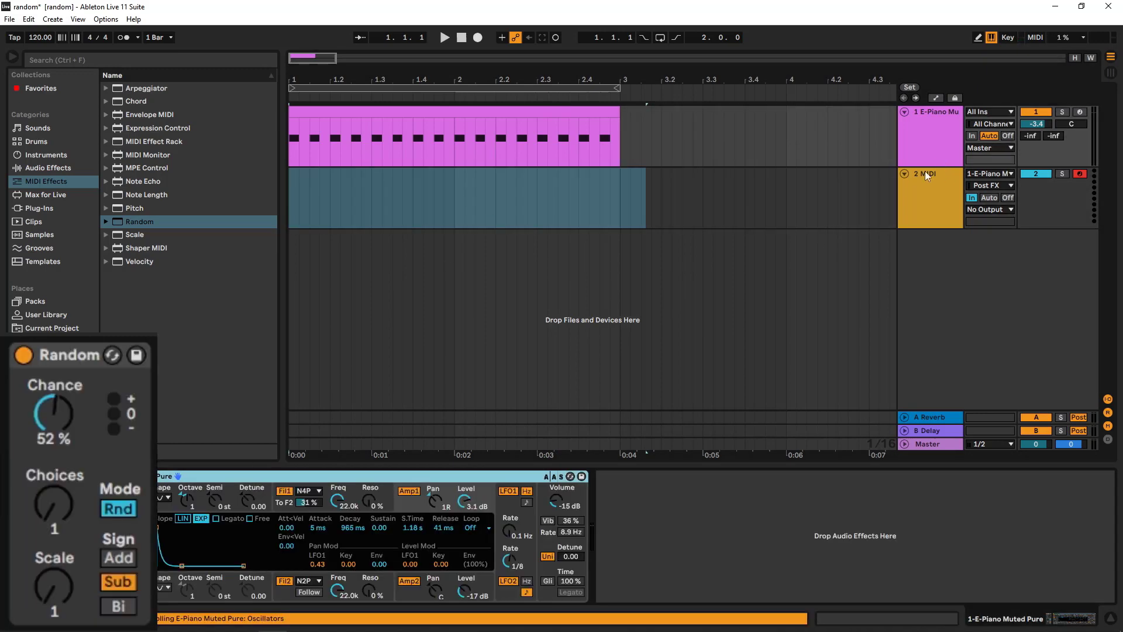
- Set Random's Sign to Bi and record its output onto the second MIDI track from the start
left_click(123, 608)
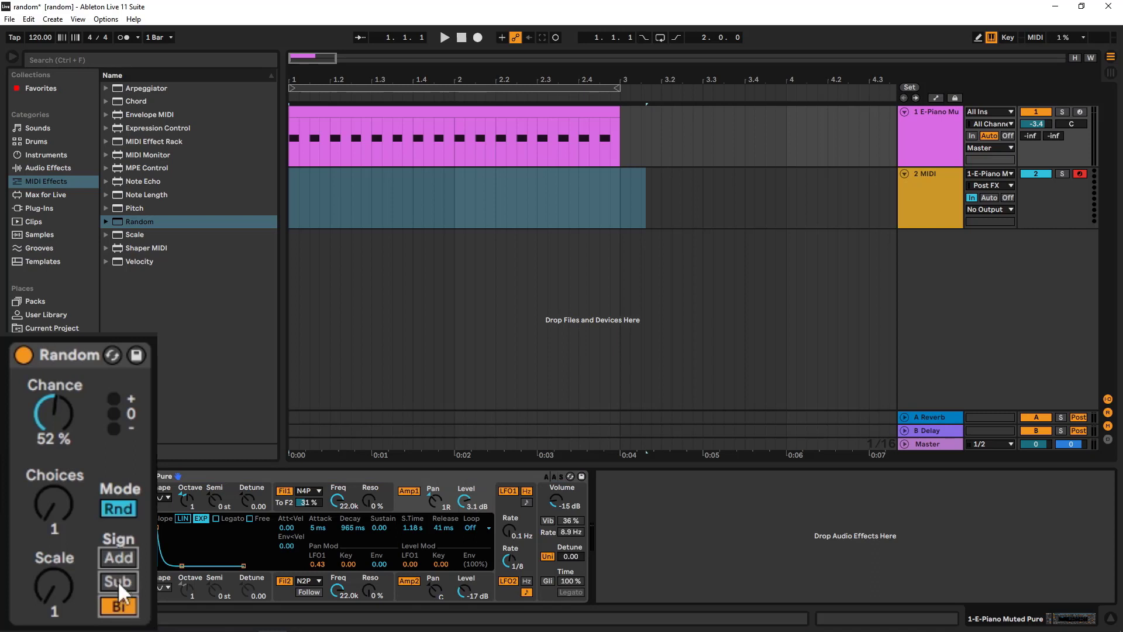
left_click(478, 37)
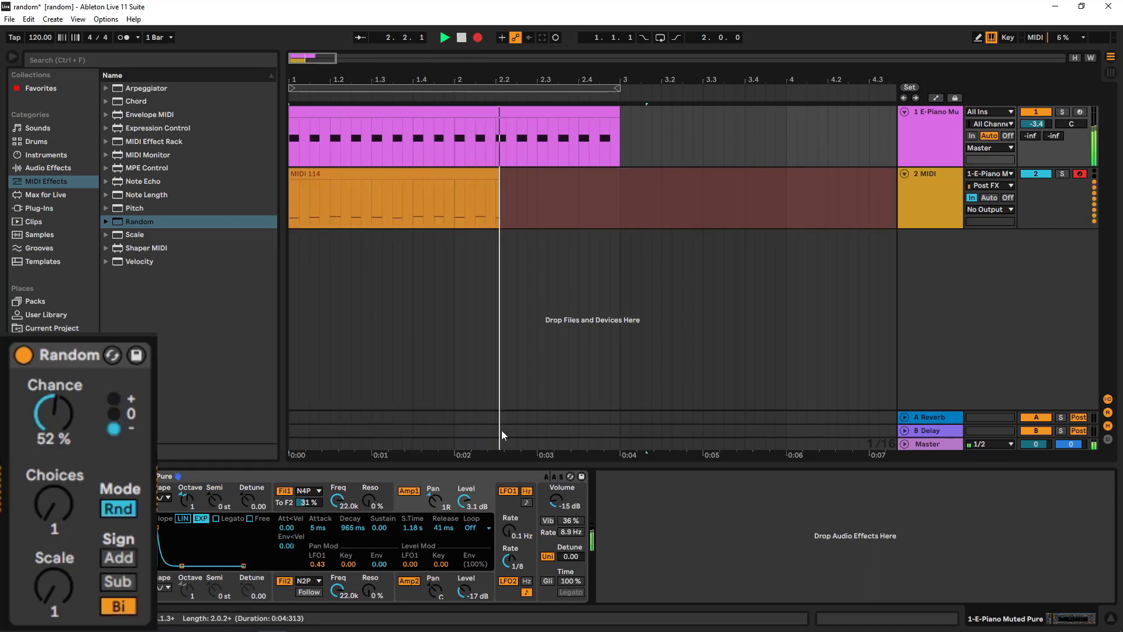
left_click(461, 37)
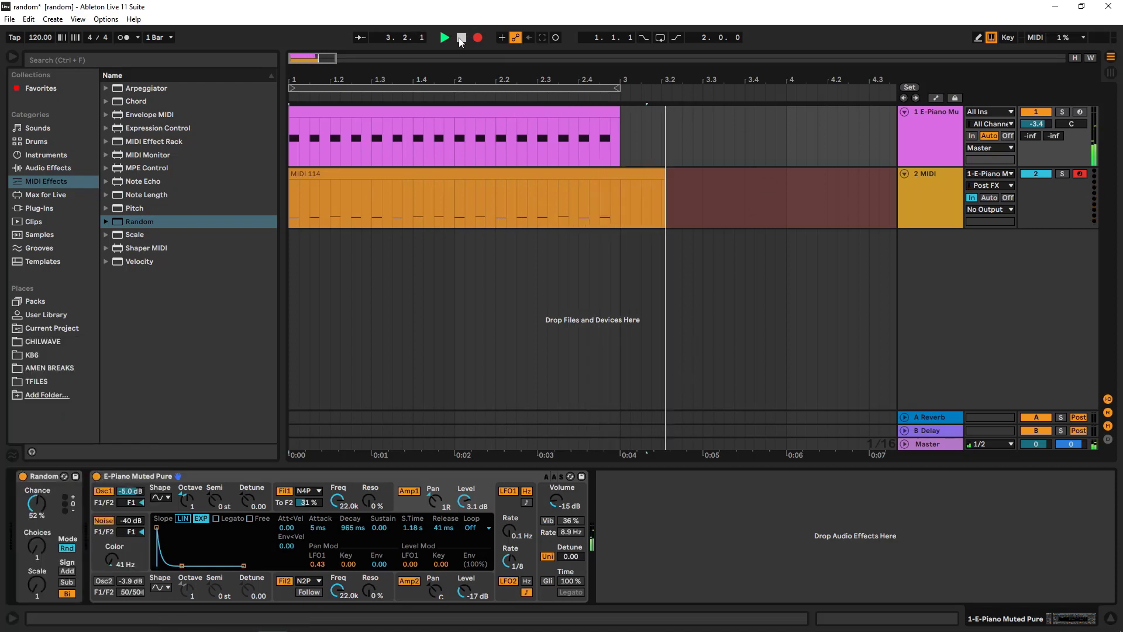
- Examine the C2 row of the Bi-mode recording, undoing the long C2 note accidentally drawn across it
double_click(424, 176)
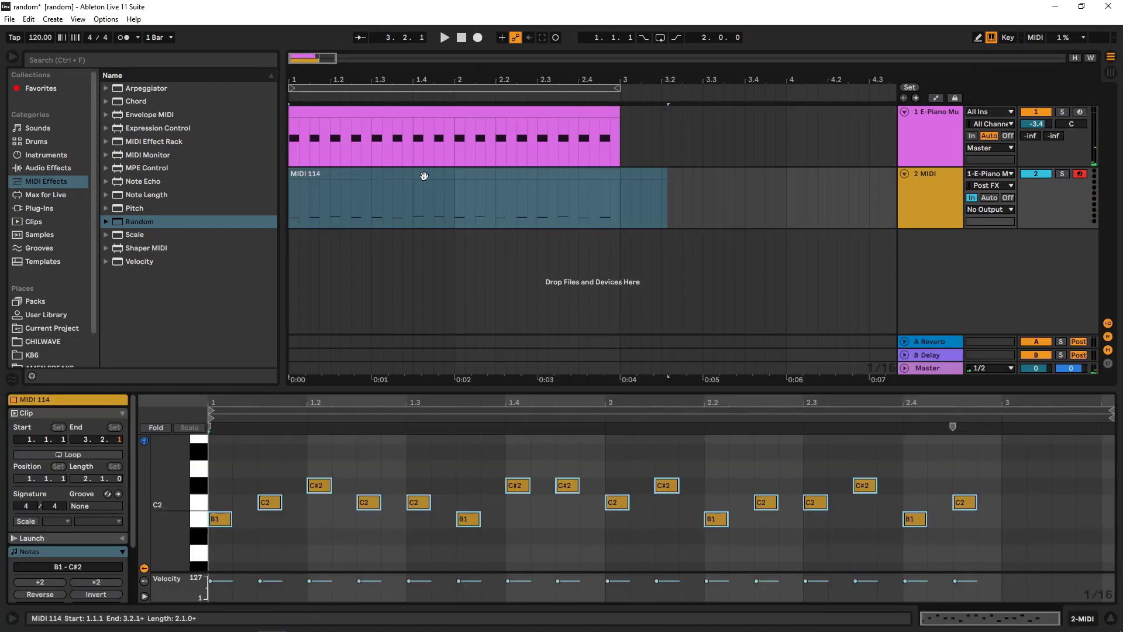
left_click(226, 497)
left_click_drag(226, 496, 636, 497)
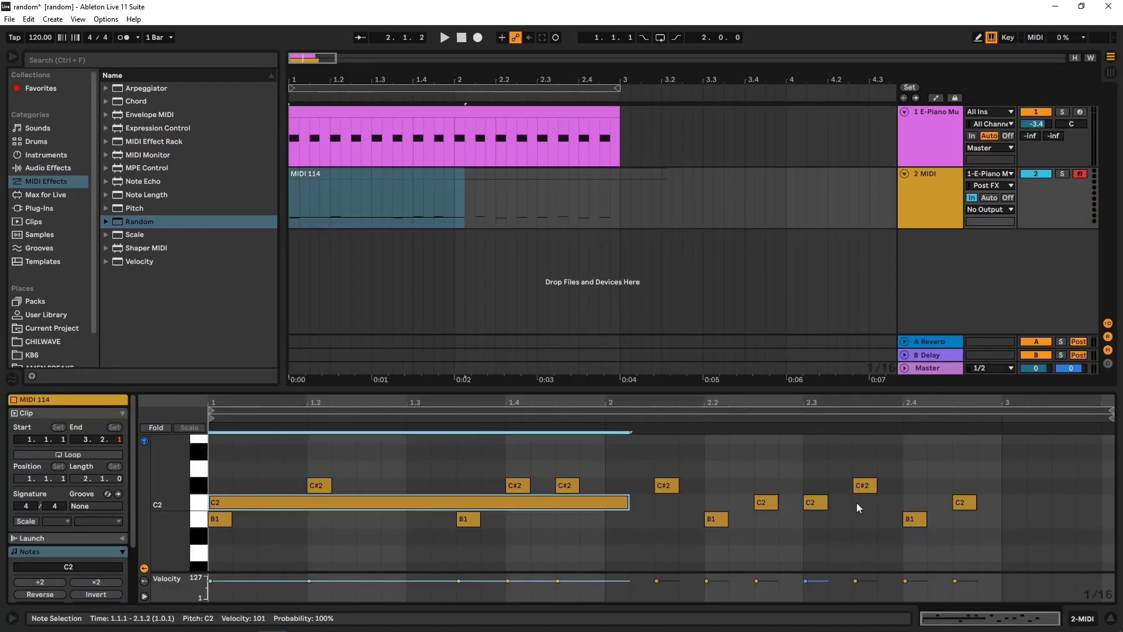
key("ctrl+z")
left_click_drag(987, 501, 232, 502)
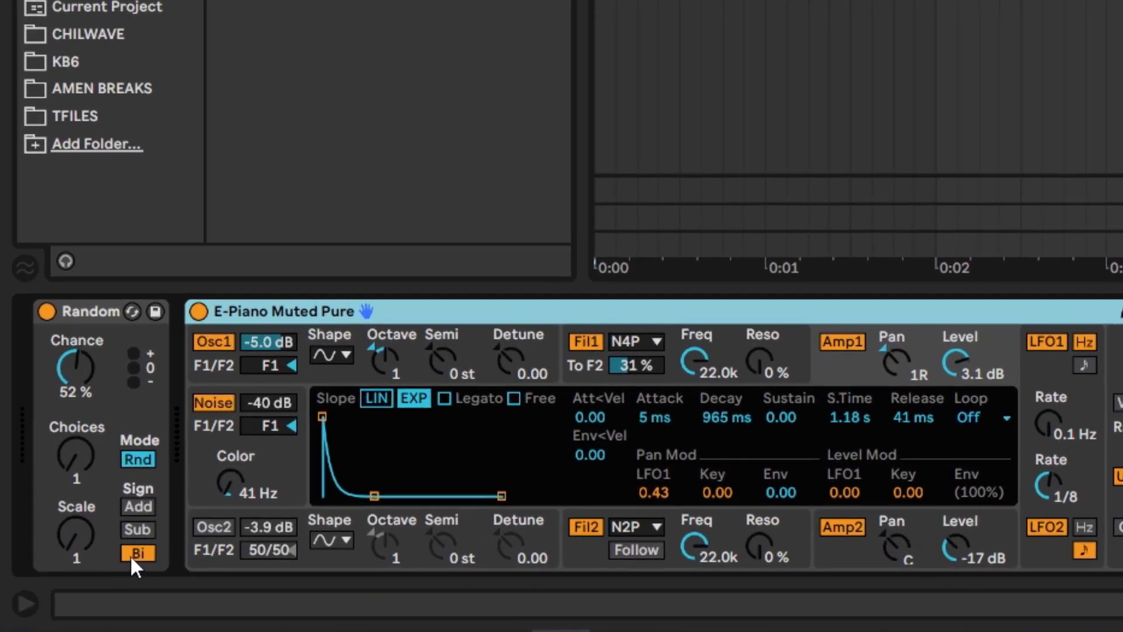
- Set Random's Sign back to Add and record a new take onto the second MIDI track
left_click(138, 506)
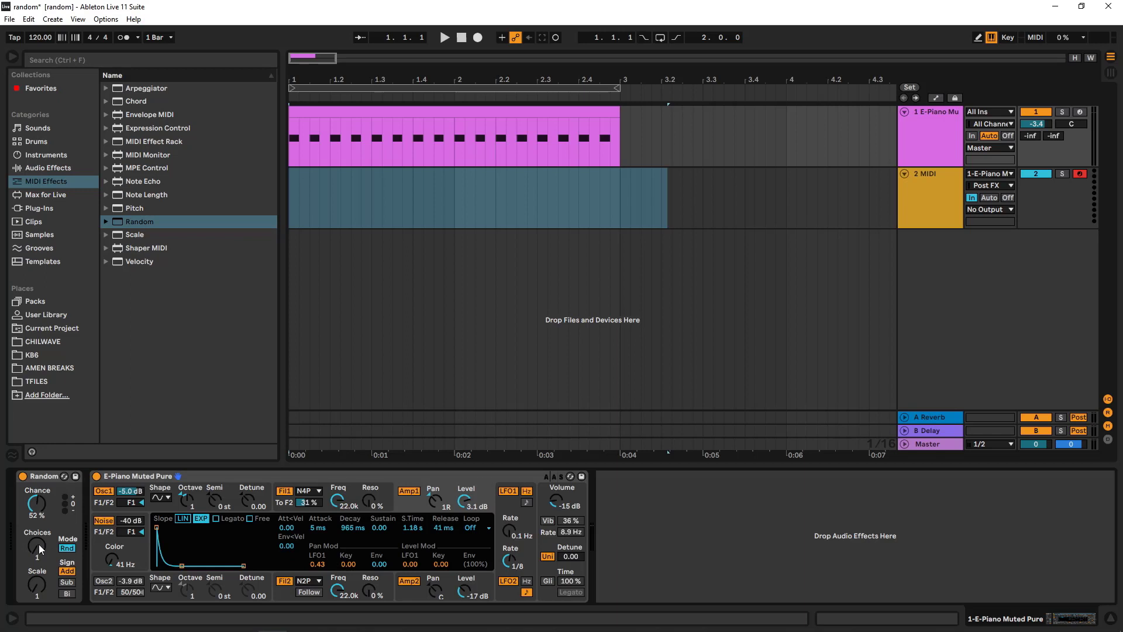
left_click(478, 38)
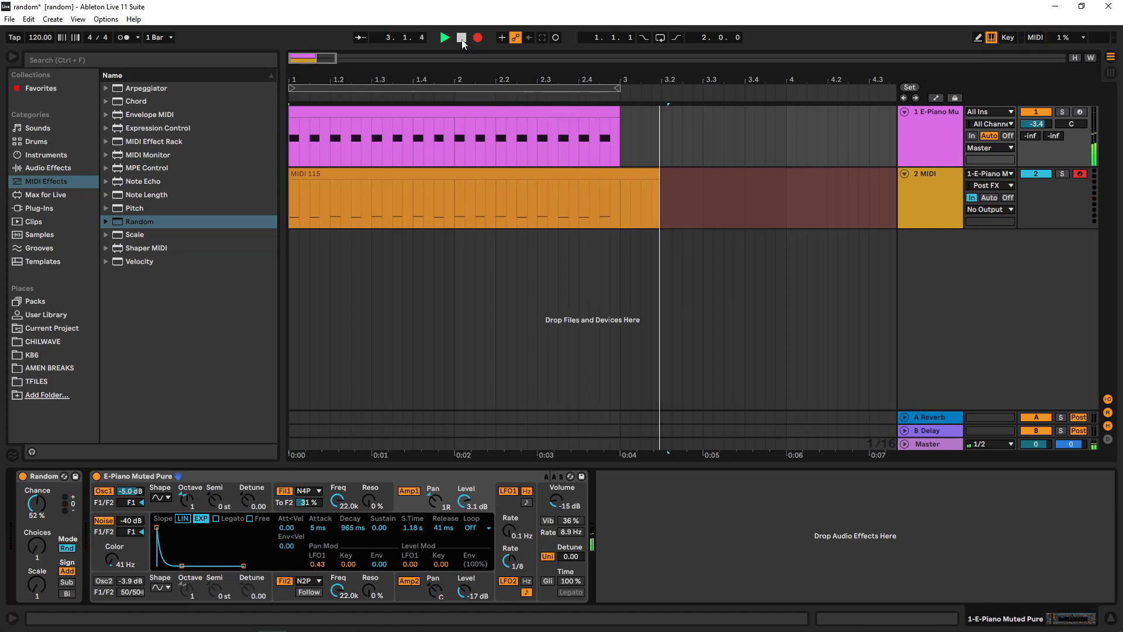
left_click(461, 38)
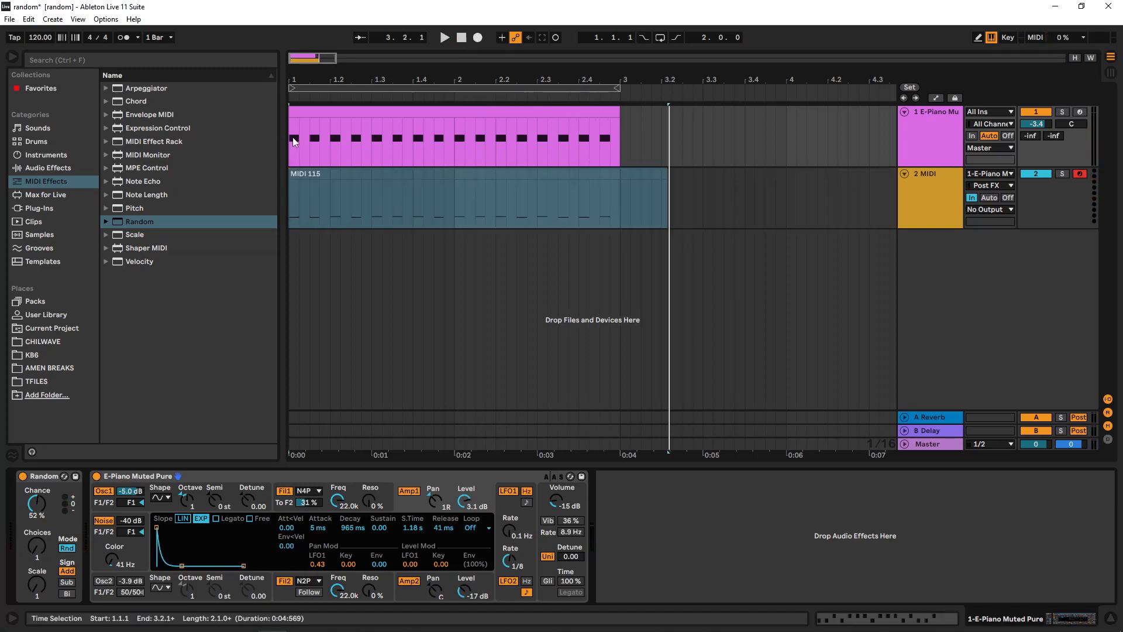
- Examine the new clip's notes, comparing the first two C2 notes with all the C#2 notes
double_click(411, 193)
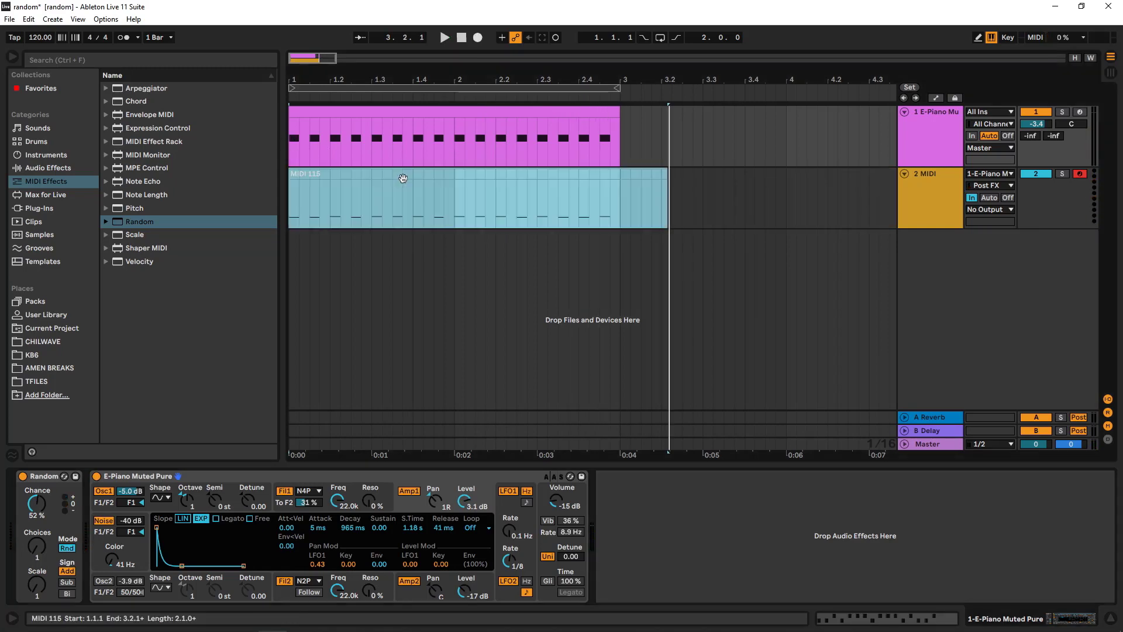
left_click(289, 534)
left_click(220, 515)
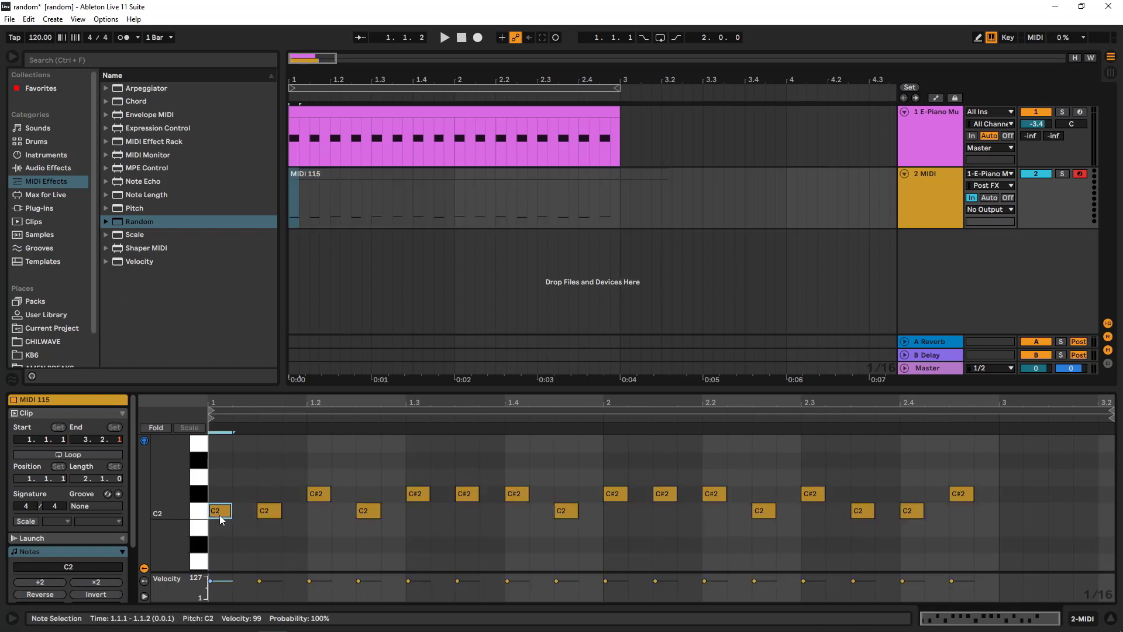
left_click(270, 514)
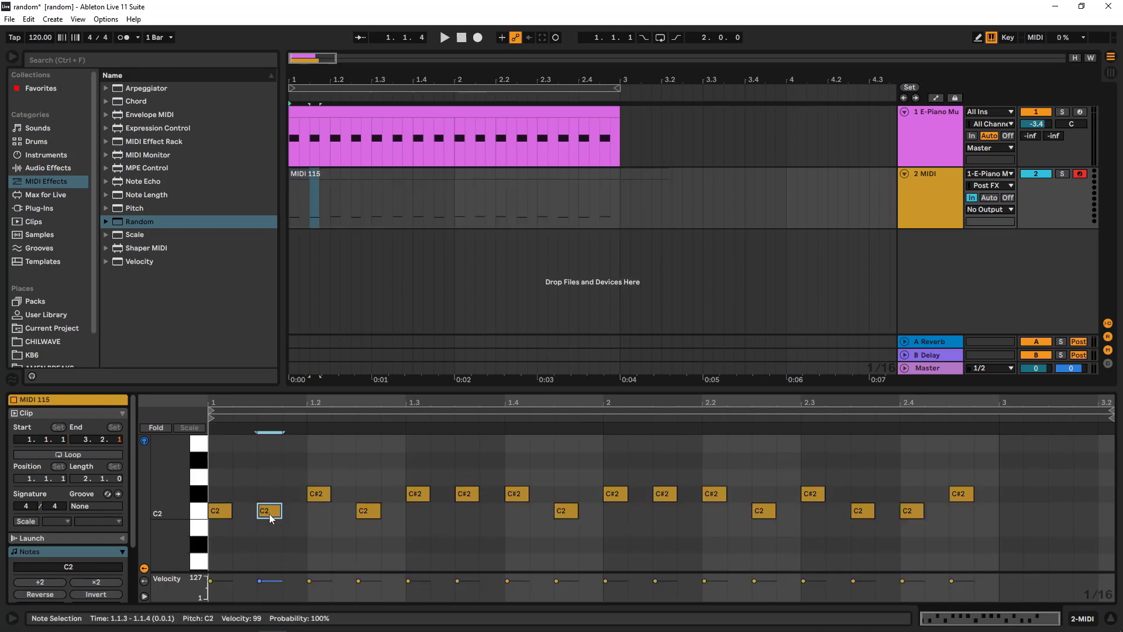
left_click(314, 508)
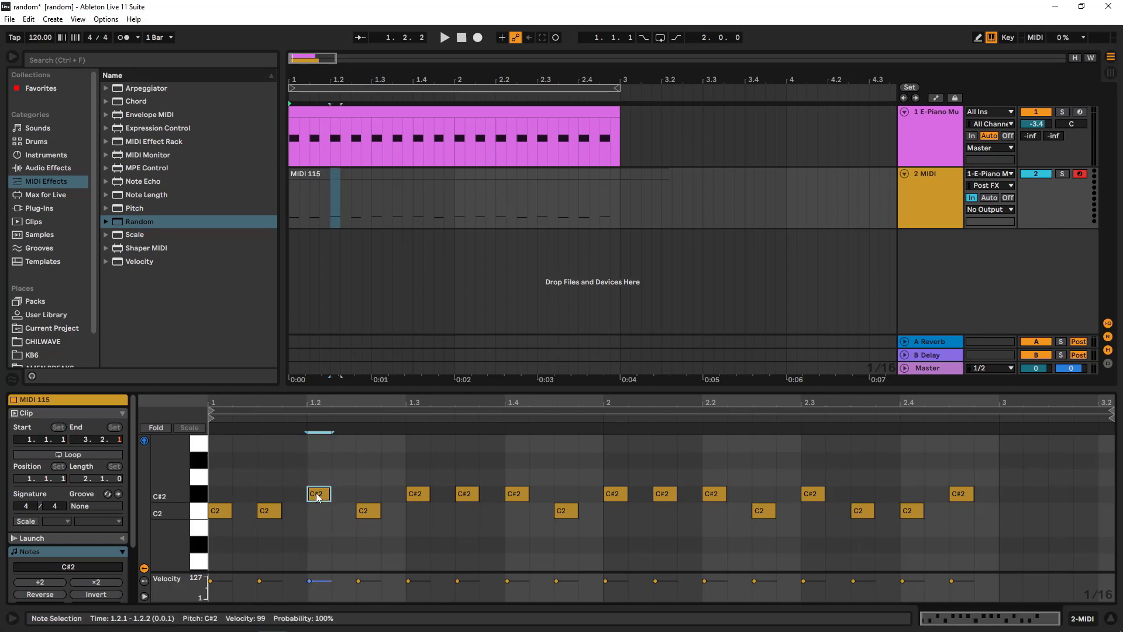
left_click_drag(298, 474, 993, 490)
- Compare Random's Choices setting on the E-Piano track with the C#2 note at beat 1.2 of the recorded clip
left_click(927, 141)
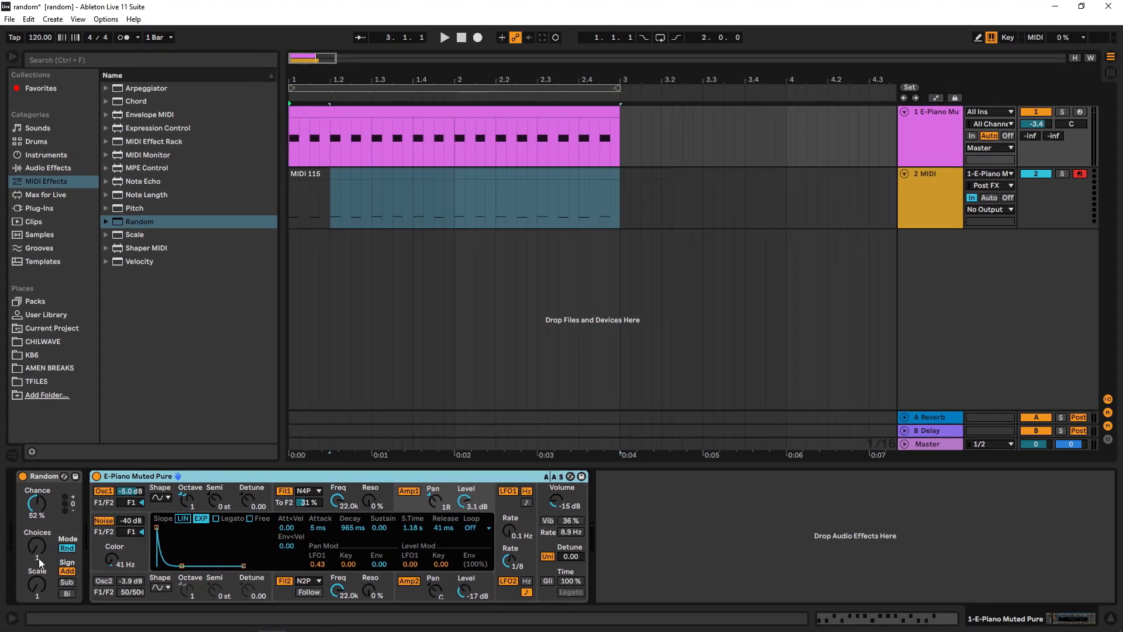
double_click(366, 175)
left_click(319, 493)
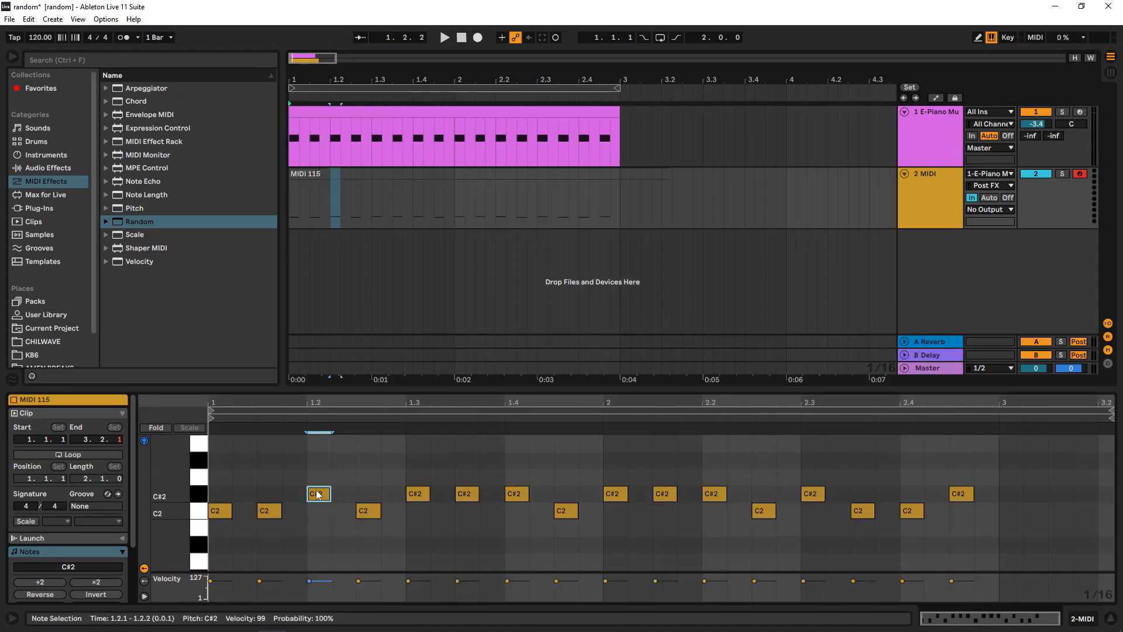
left_click(943, 133)
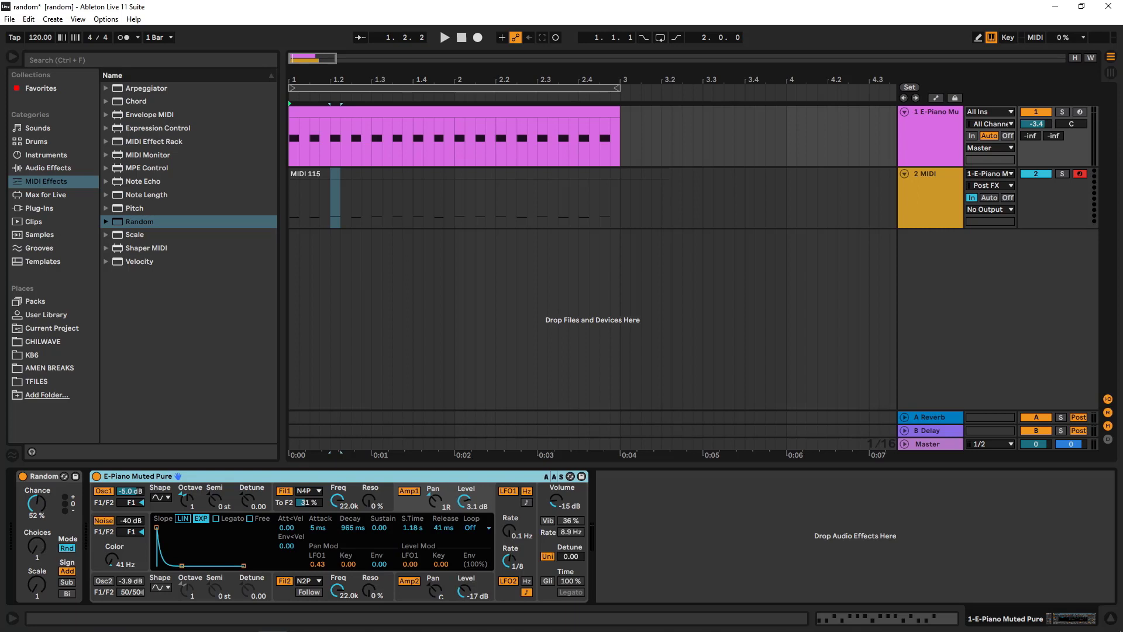
- Set Random's Choices to 3 and replace the clip on the second MIDI track with a new recording
left_click_drag(45, 549, 44, 537)
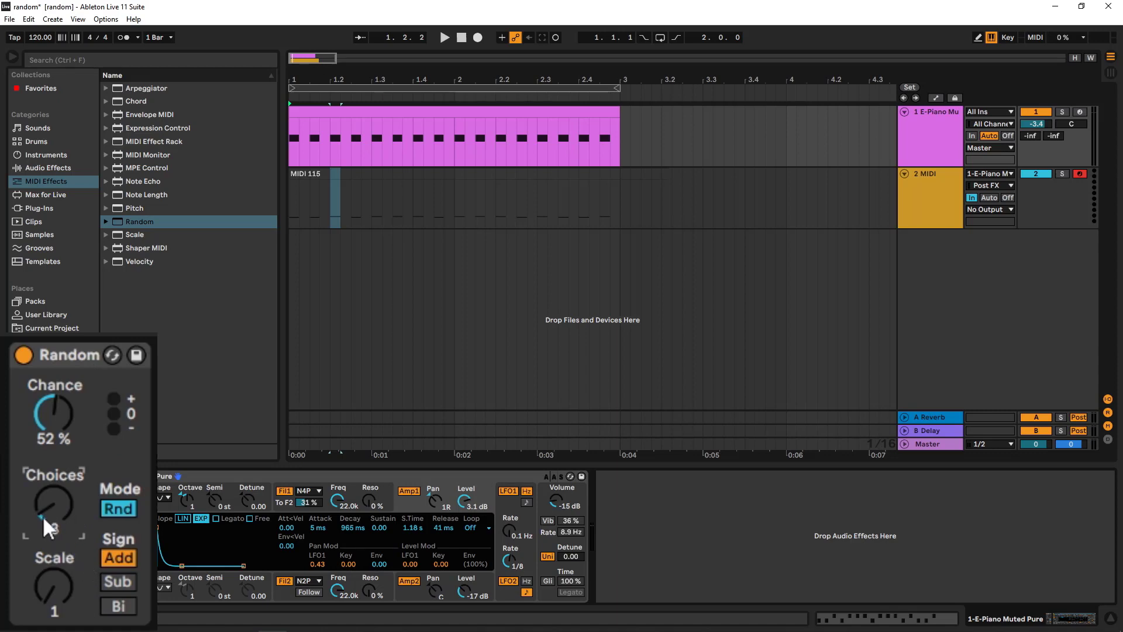
left_click(519, 174)
key("Delete")
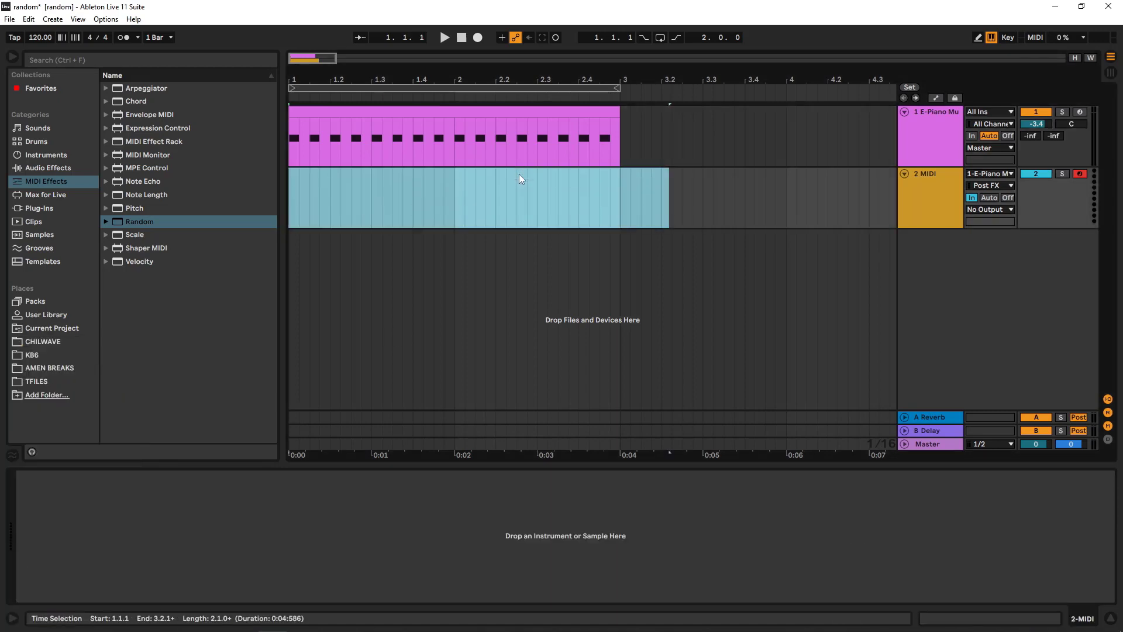
left_click(477, 37)
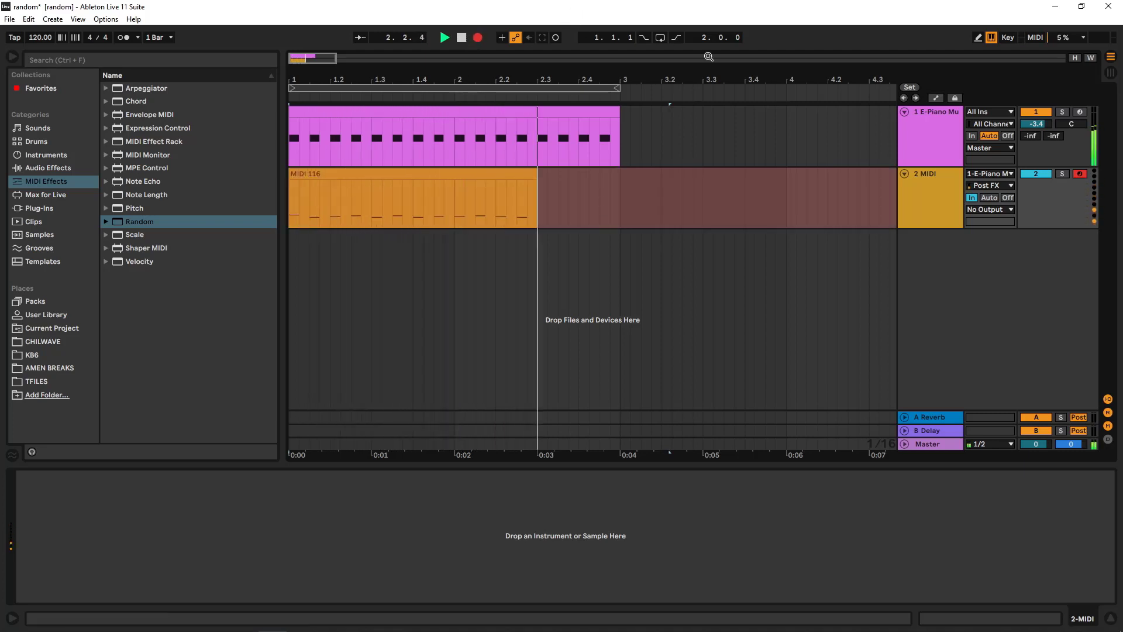
left_click(462, 38)
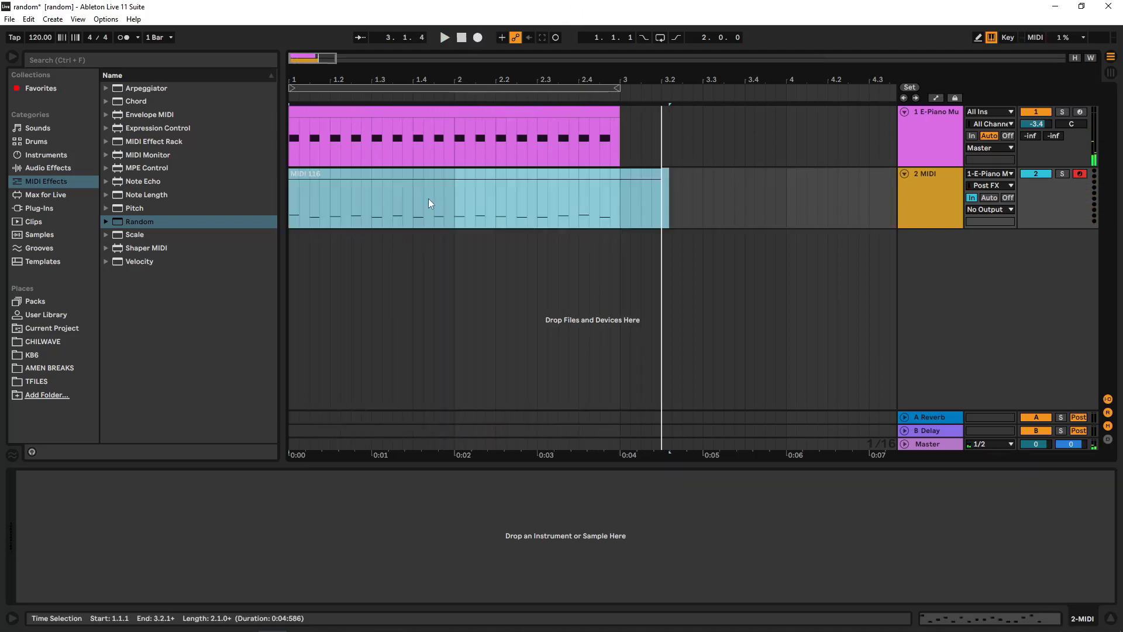
- Examine the new clip against Random's Choices setting, inspecting the C#2, D2 and D#2 notes above C2 individually
double_click(428, 199)
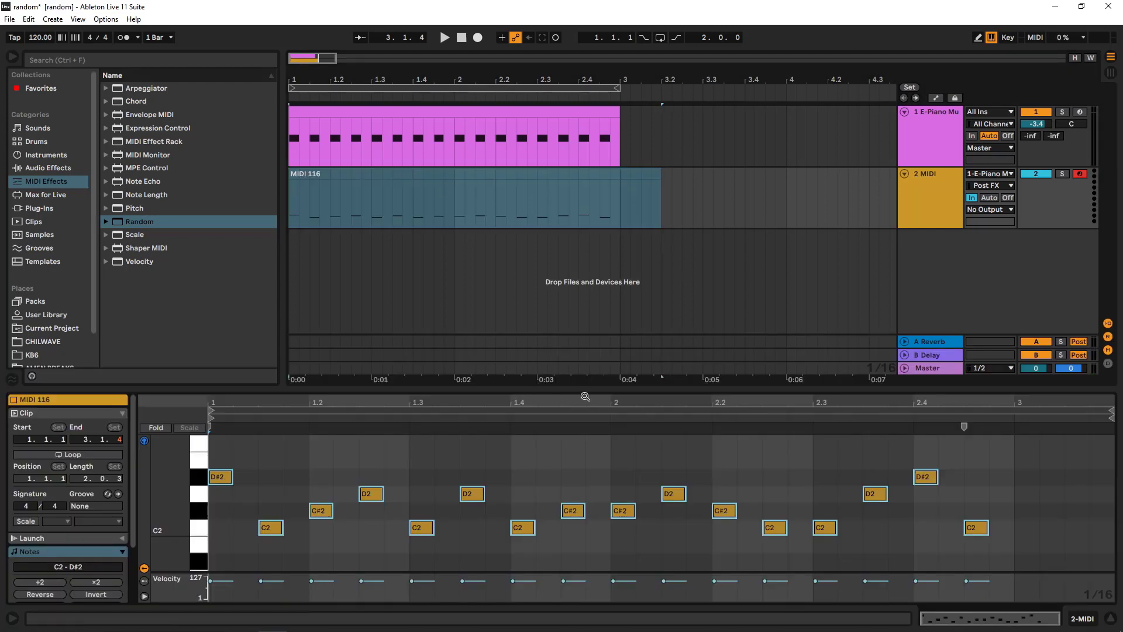
left_click(940, 143)
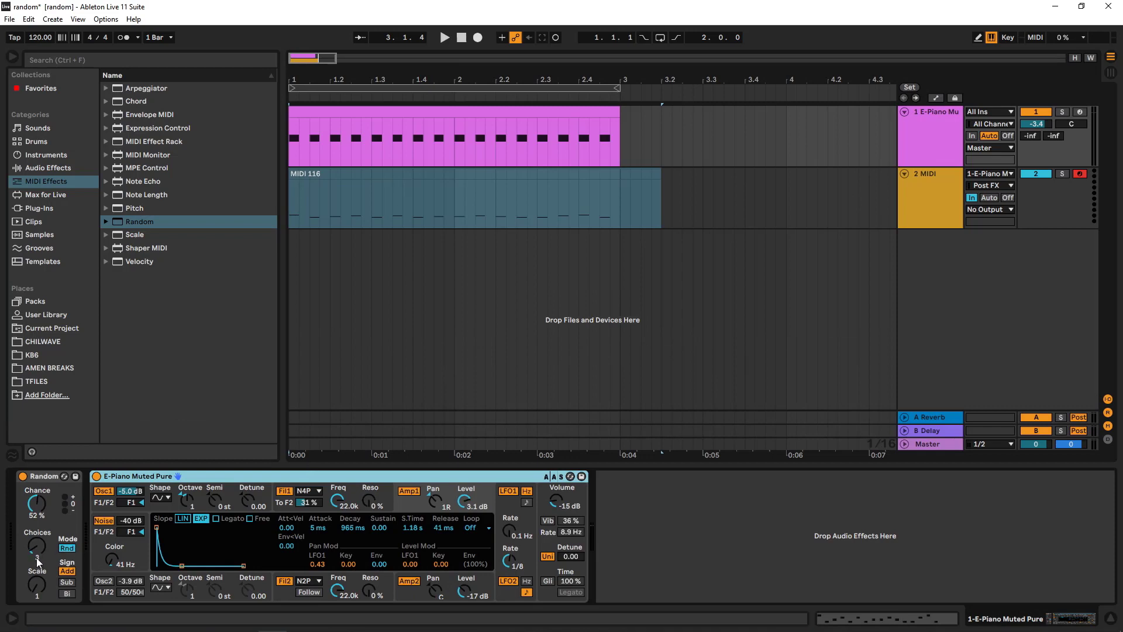
double_click(453, 173)
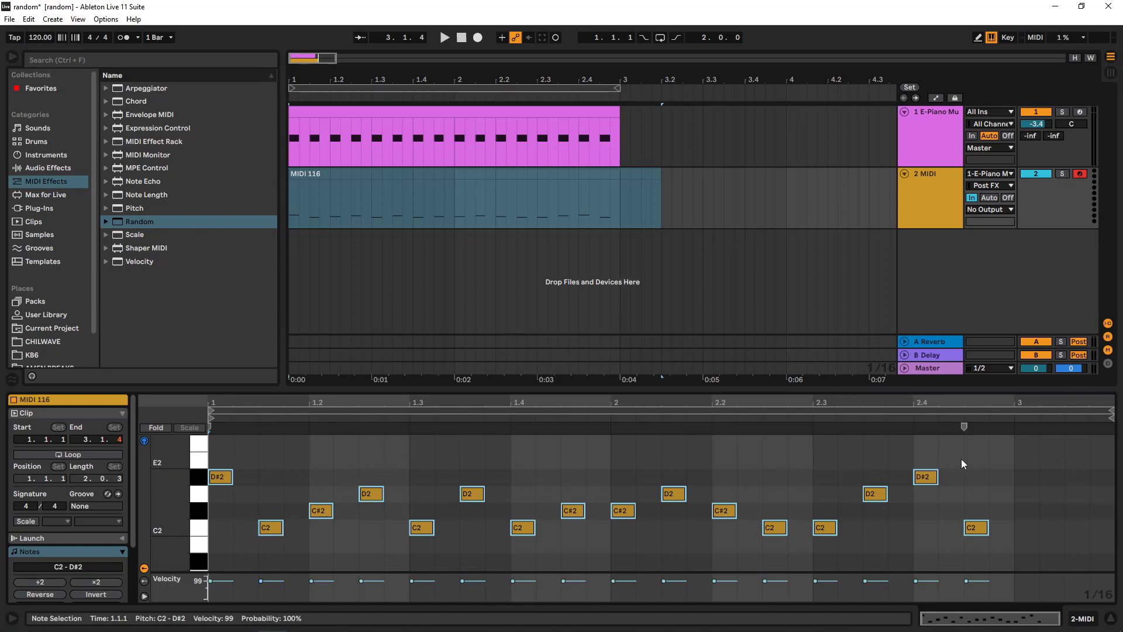
left_click(402, 543)
left_click(332, 532)
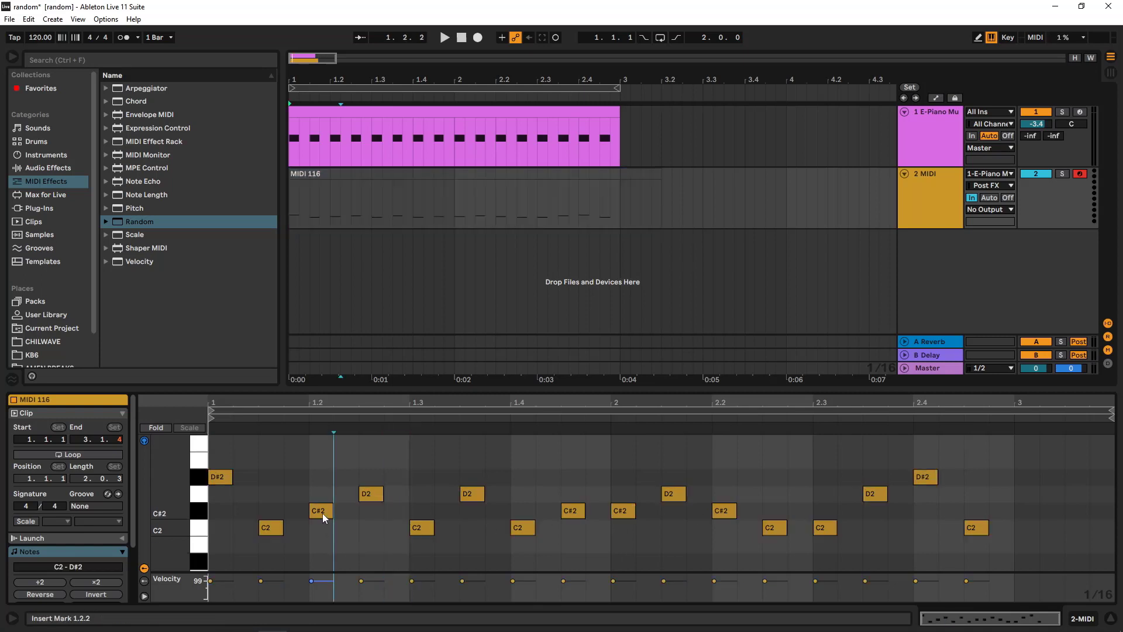
left_click(323, 512)
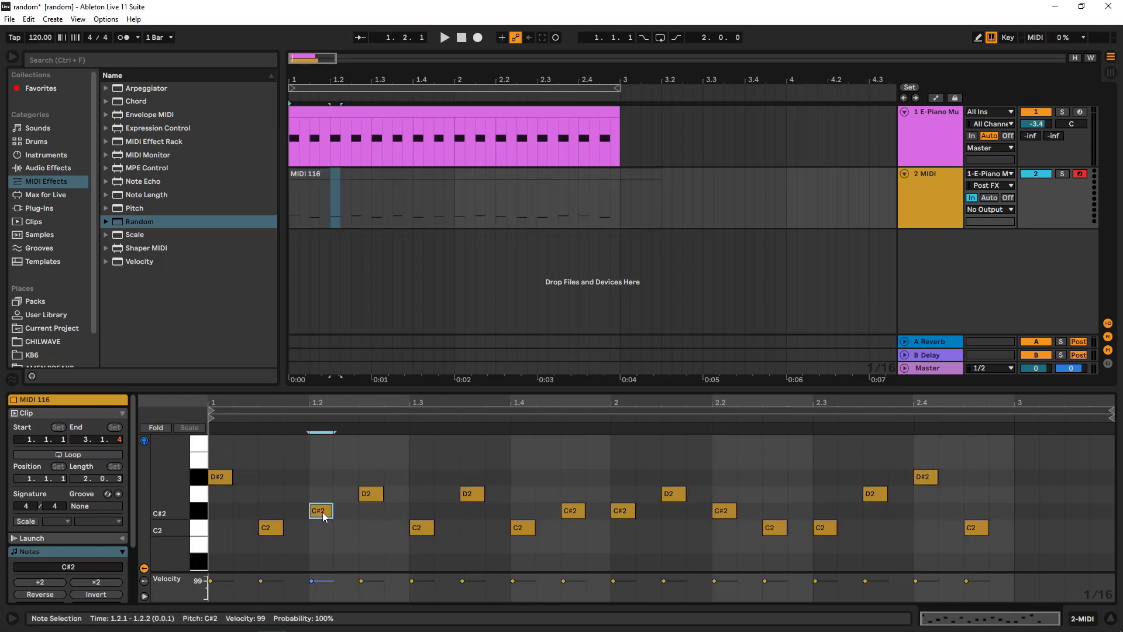
left_click(372, 497)
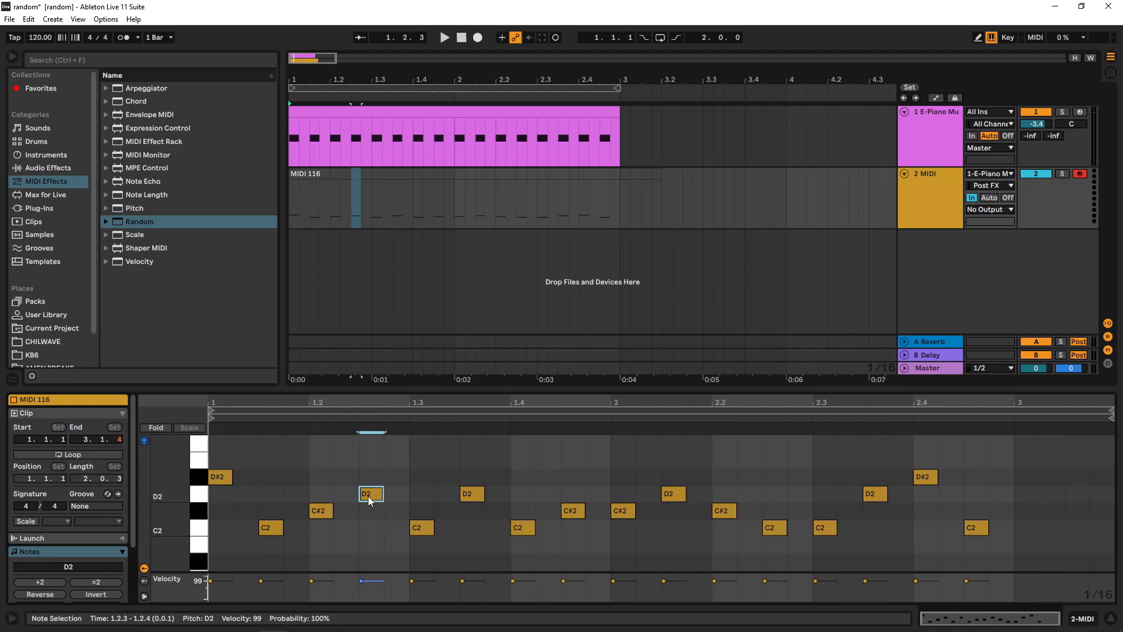
left_click(225, 478)
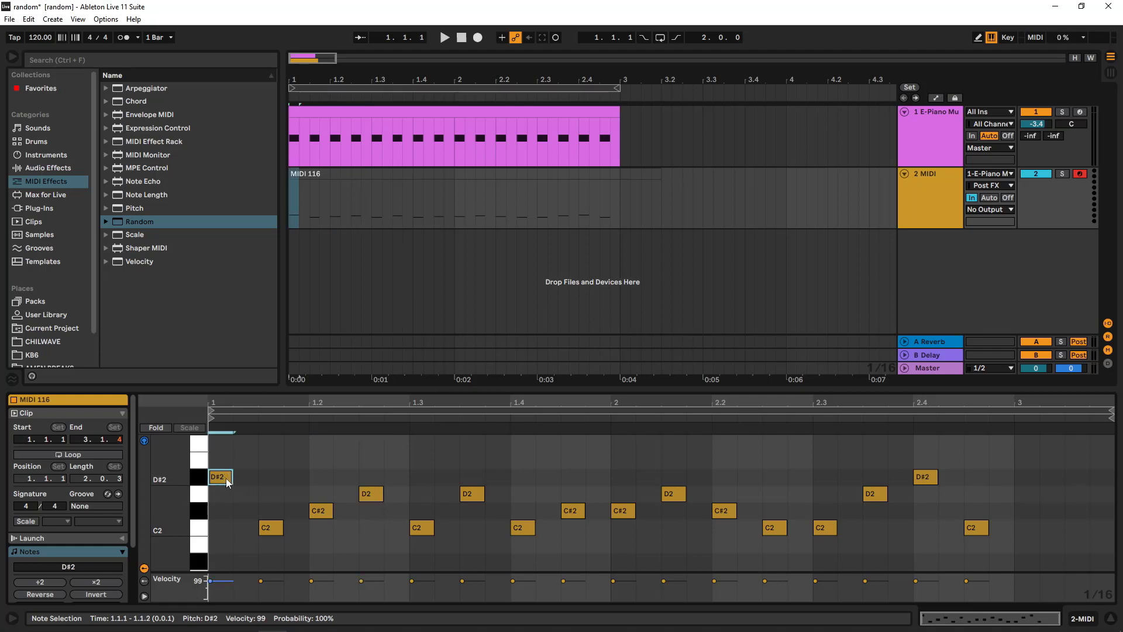
- Select the notes above C2 for comparison, and add example E2 and F2 notes above the D#2 note at beat 2.4
left_click_drag(236, 448, 984, 511)
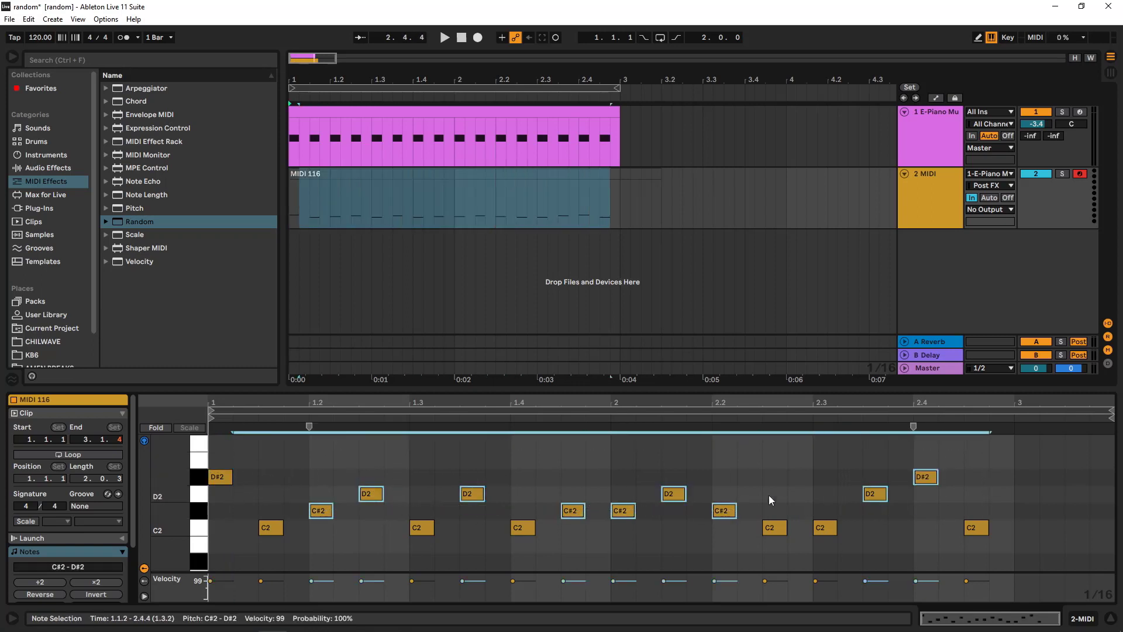
left_click(968, 461)
double_click(925, 459)
double_click(925, 444)
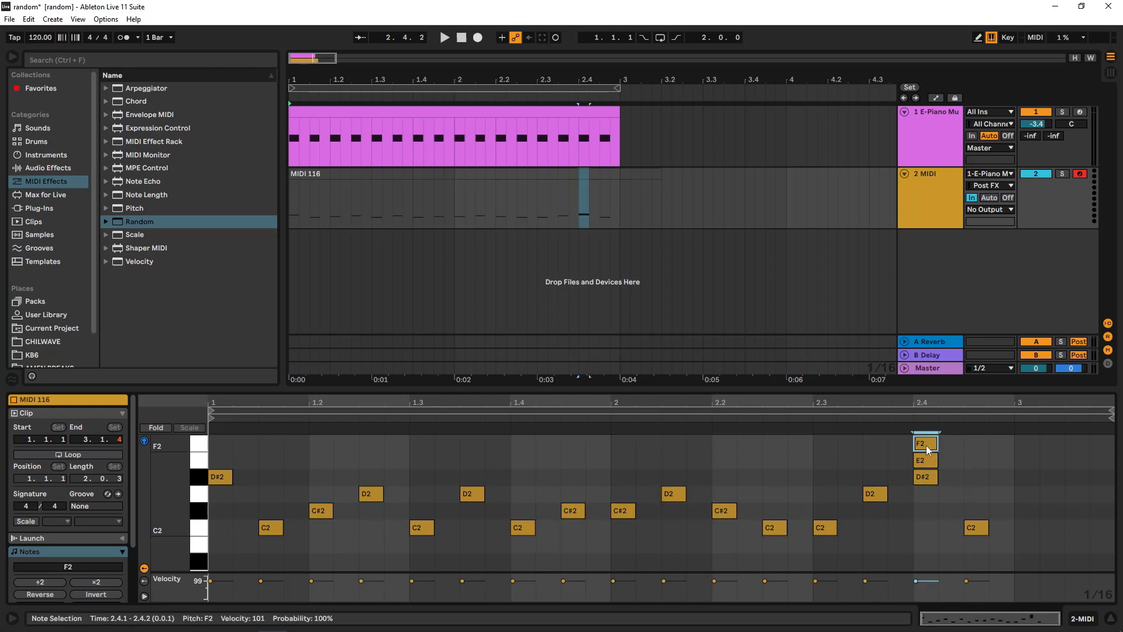
- Delete the example E2 and F2 notes at beat 2.4 and reselect the remaining notes above C2
scroll(964, 458, "up", 1)
left_click_drag(975, 456, 922, 473)
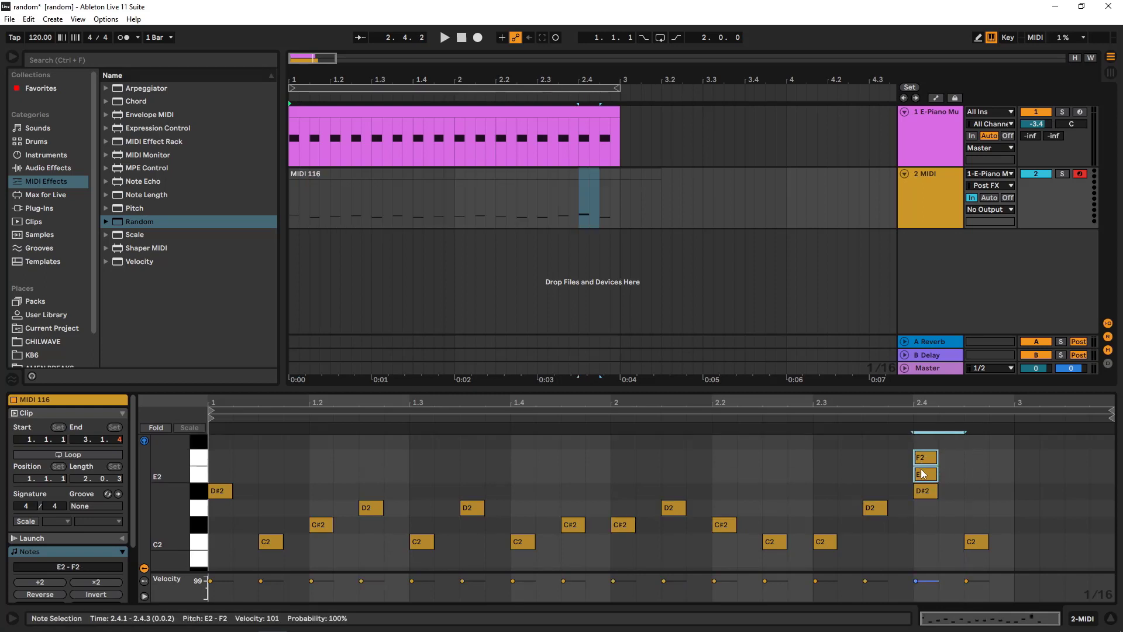
key("Delete")
scroll(975, 467, "down", 1)
left_click_drag(1006, 447, 223, 497)
- Set Random's Choices to 5 on the E-Piano track and replace the second MIDI track's clip with a new recording
left_click(938, 147)
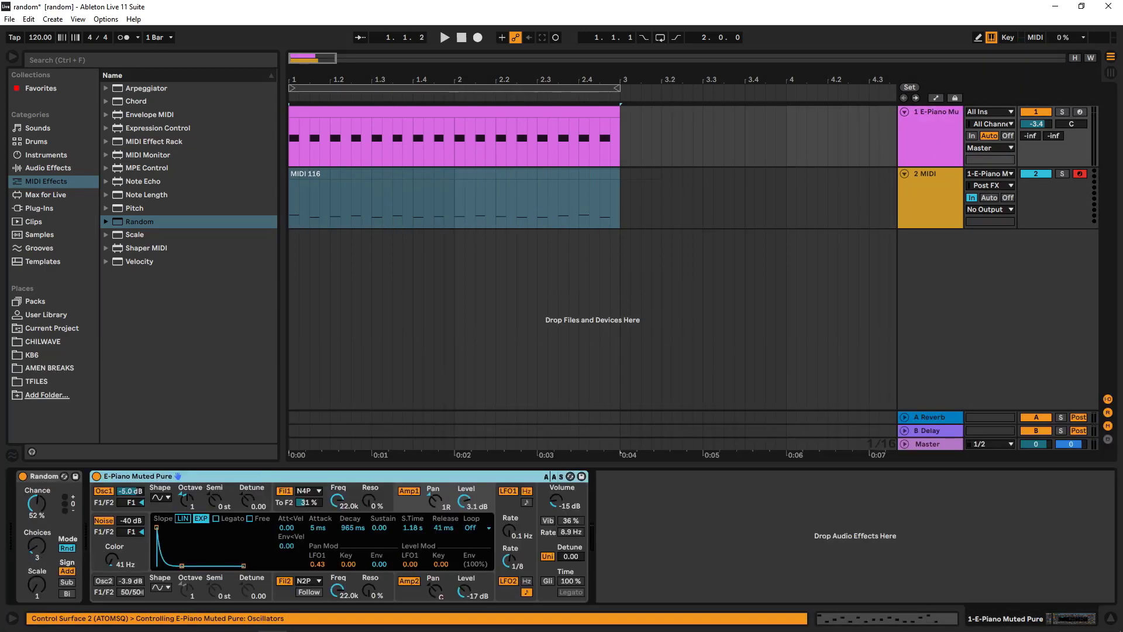
left_click(548, 175)
key("Delete")
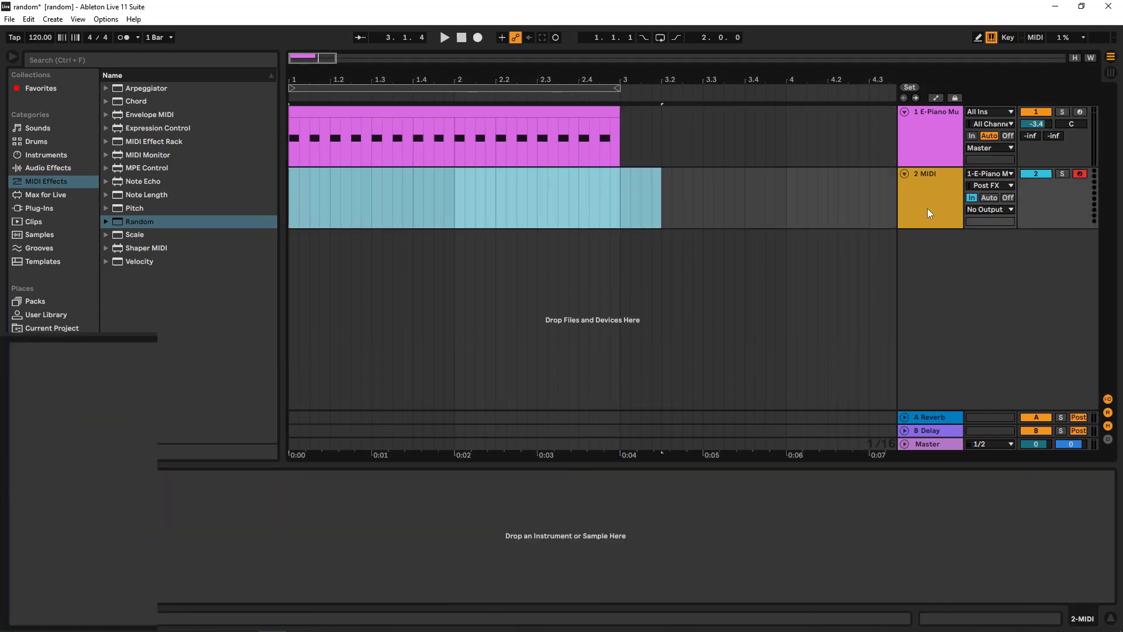
left_click(938, 146)
left_click_drag(53, 504, 53, 493)
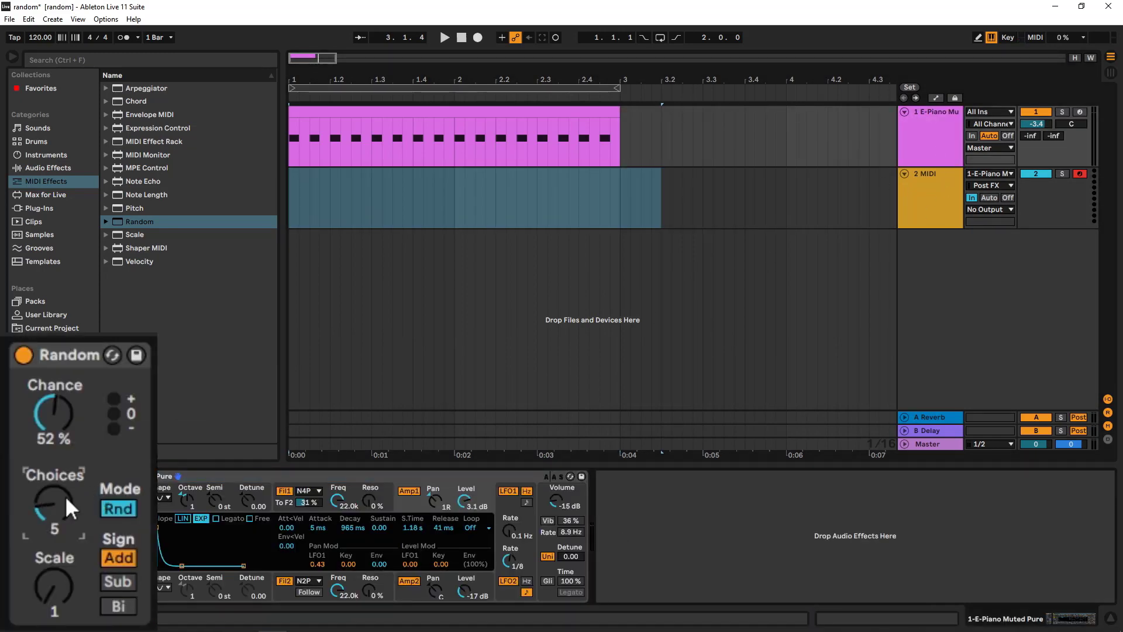
left_click(478, 37)
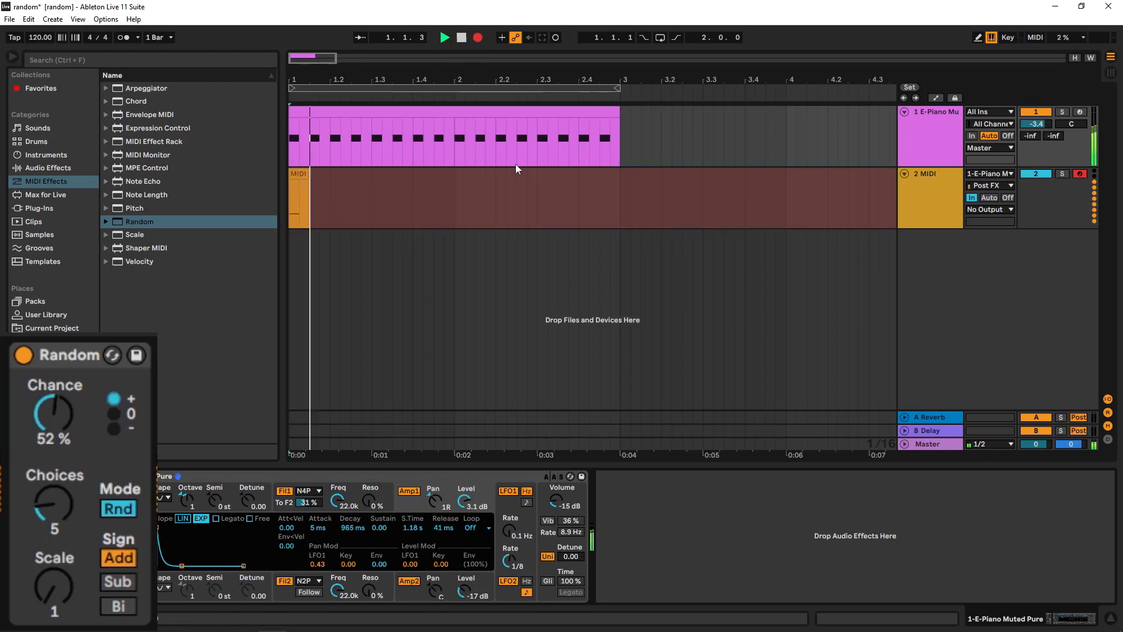
left_click(464, 38)
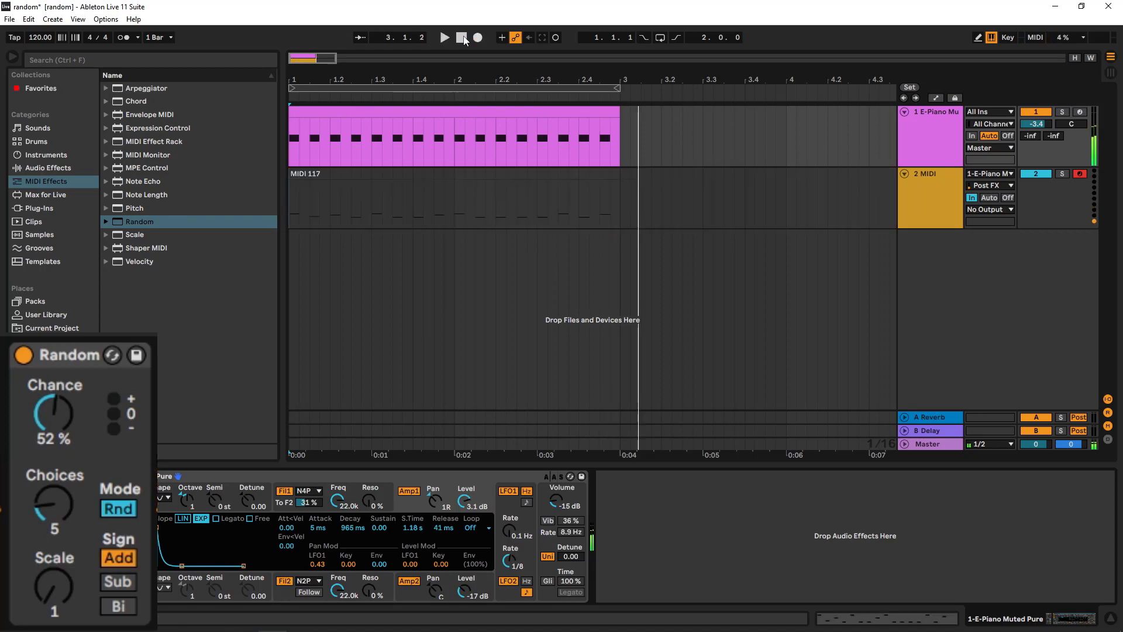
- Examine the new clip in an enlarged note editor, checking the C#2, D#2, E2 and F2 notes above C2
left_click(506, 175)
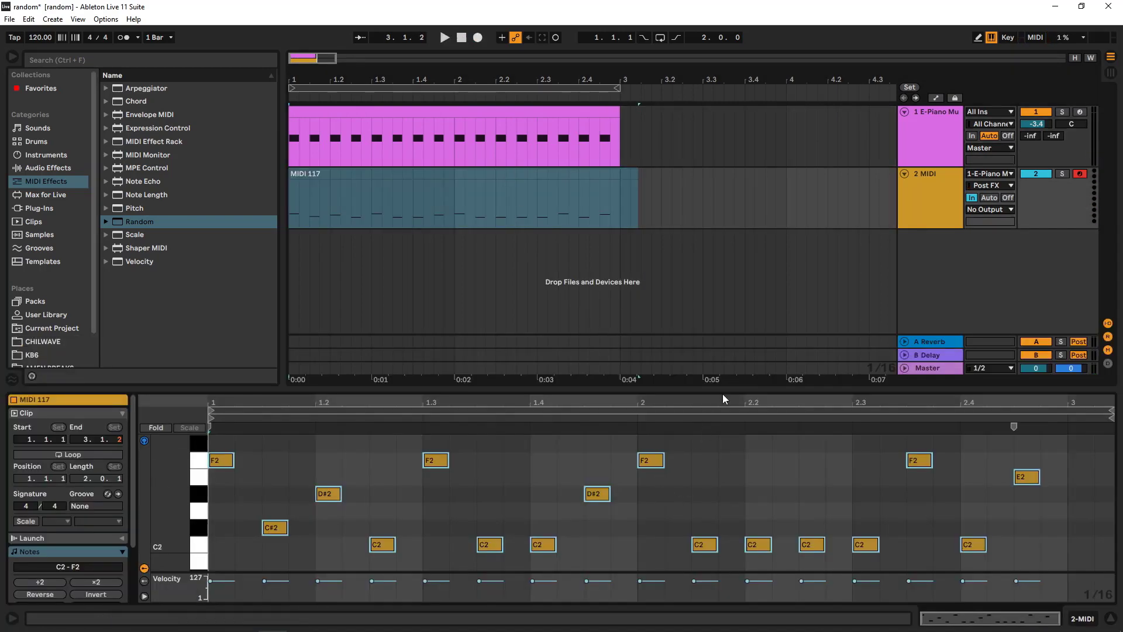
left_click_drag(723, 390, 734, 287)
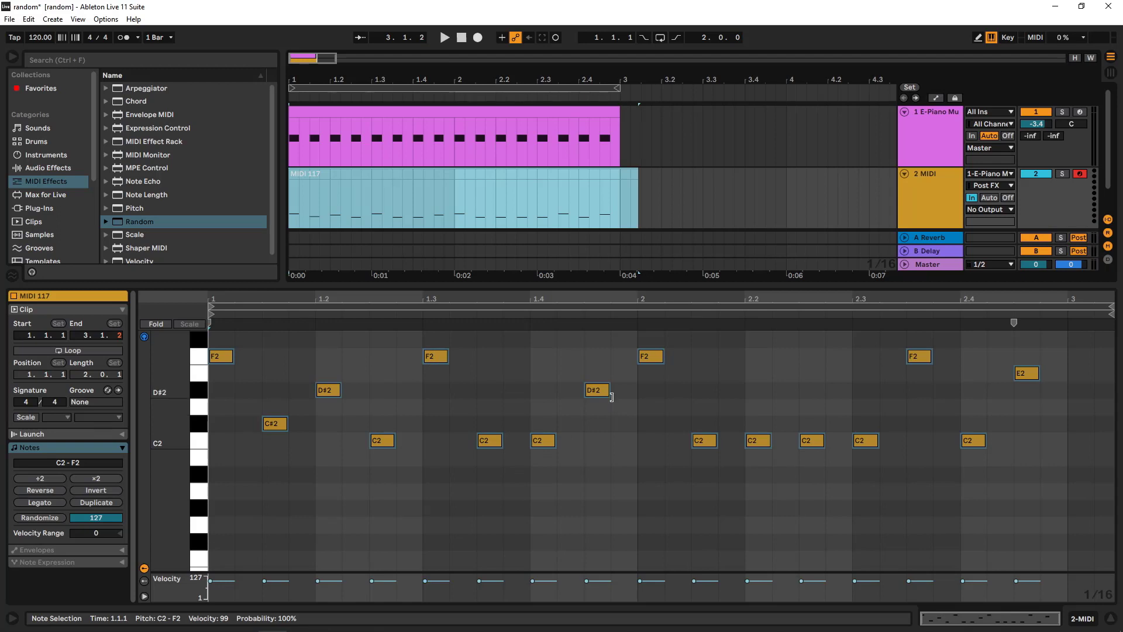
left_click(396, 471)
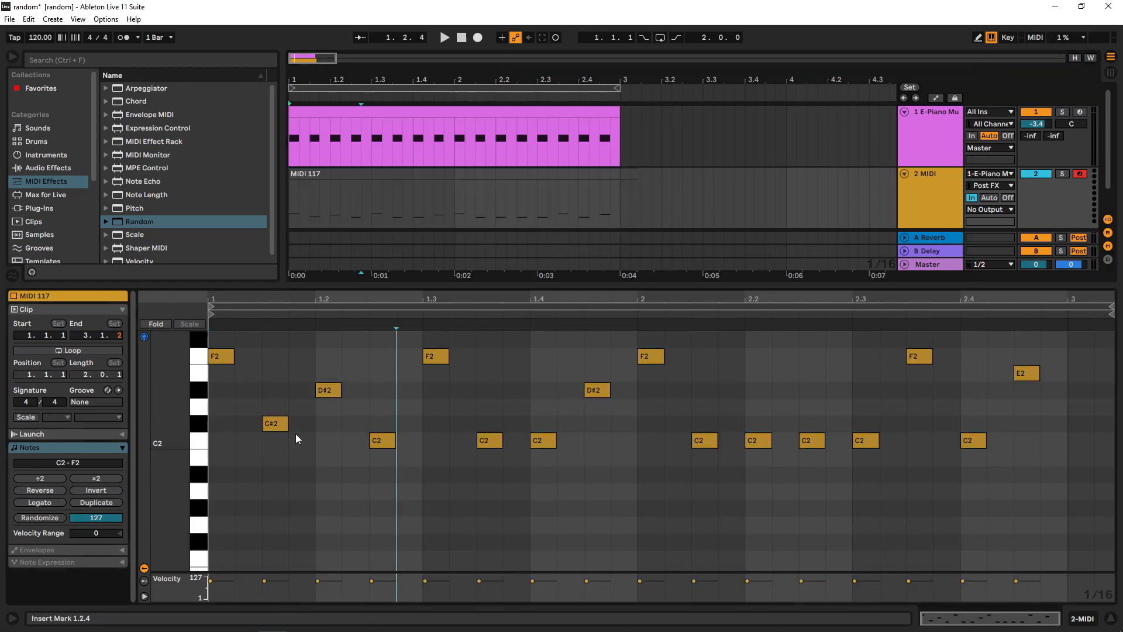
left_click(275, 424)
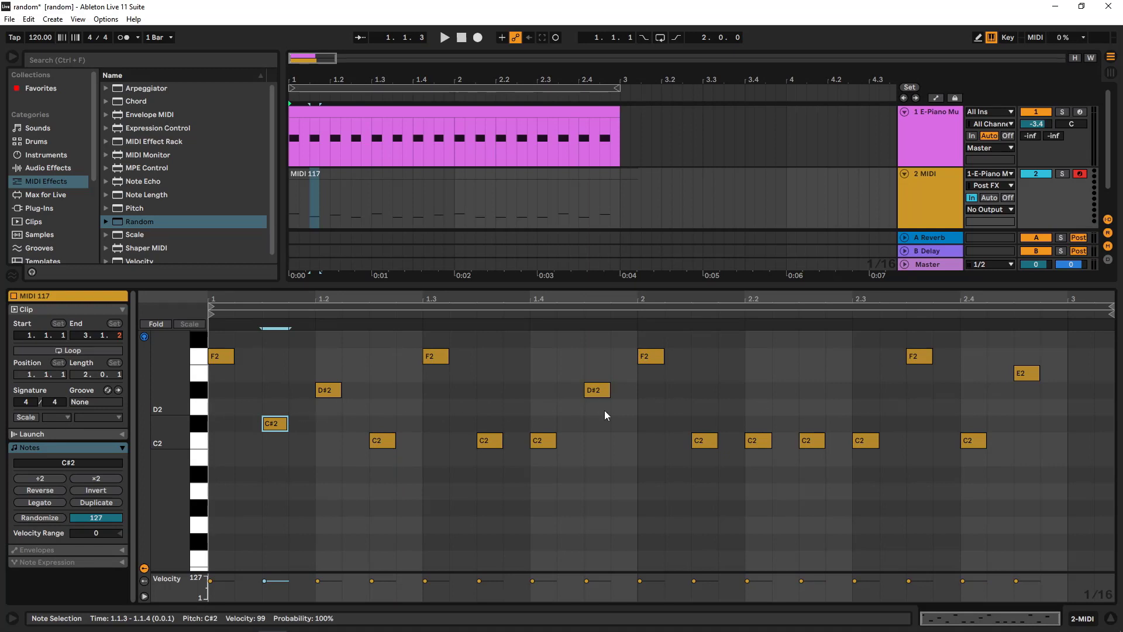
left_click(325, 391)
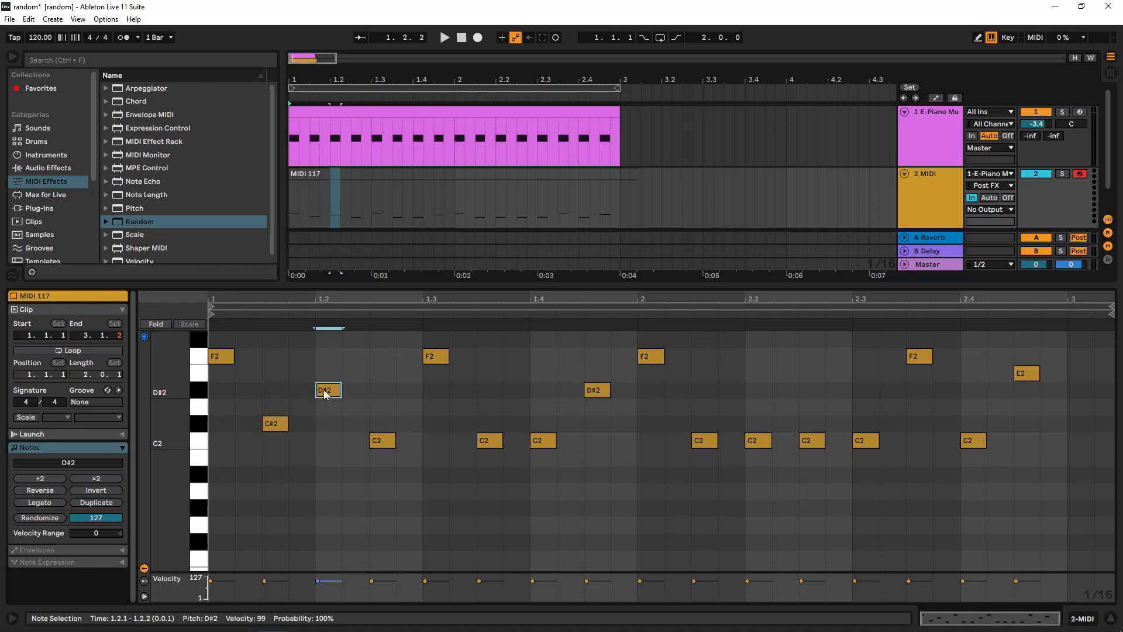
left_click(1021, 374)
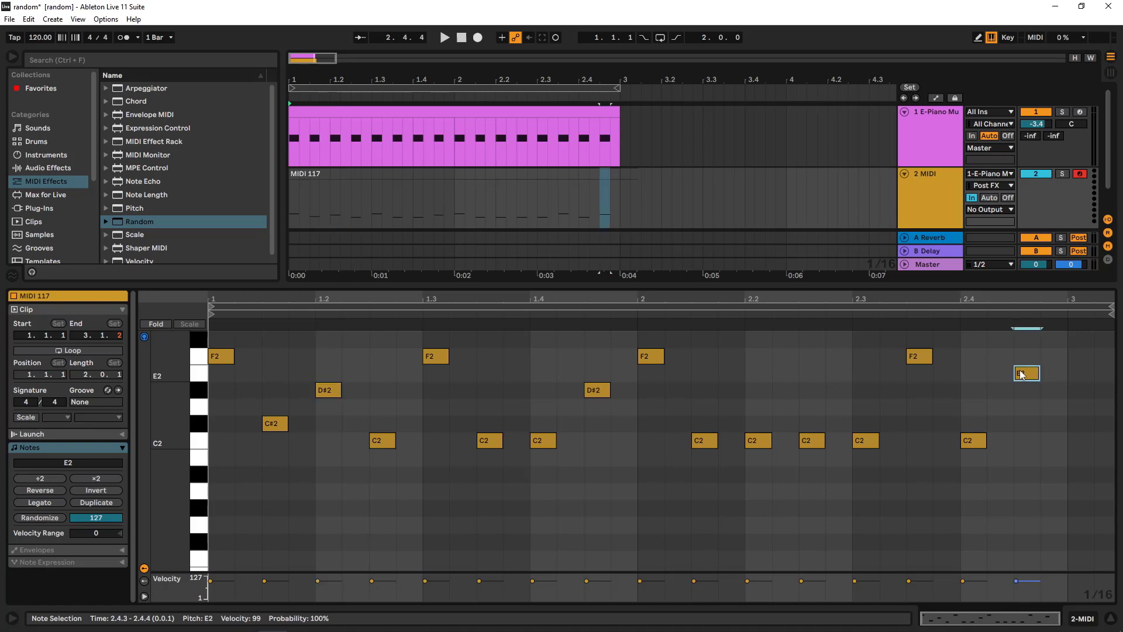
left_click(919, 356)
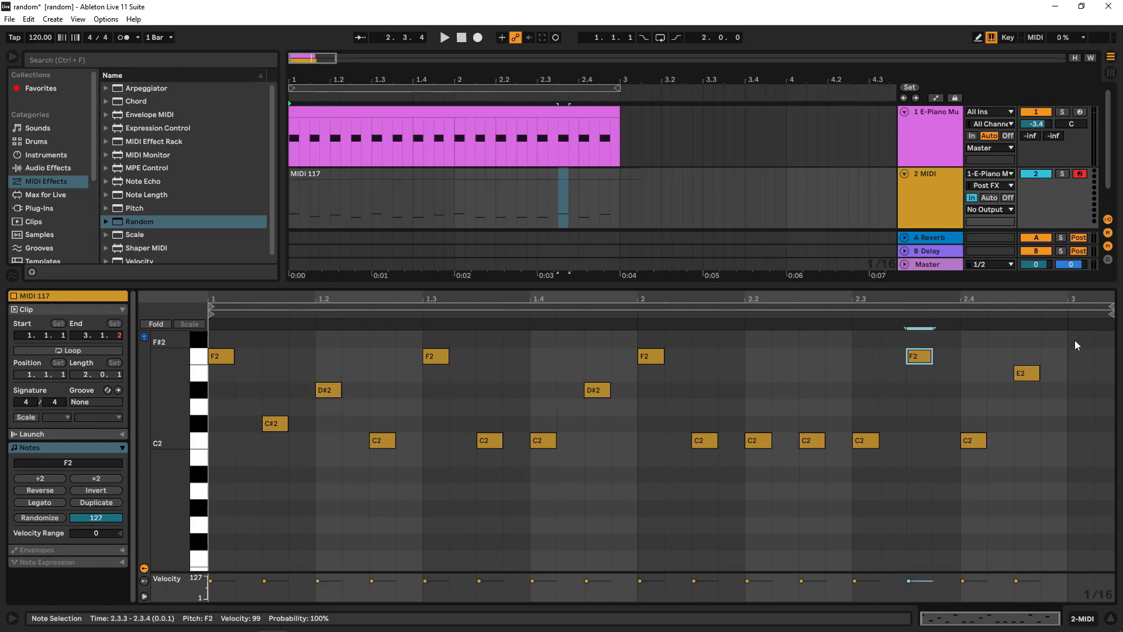
left_click_drag(1075, 342, 210, 430)
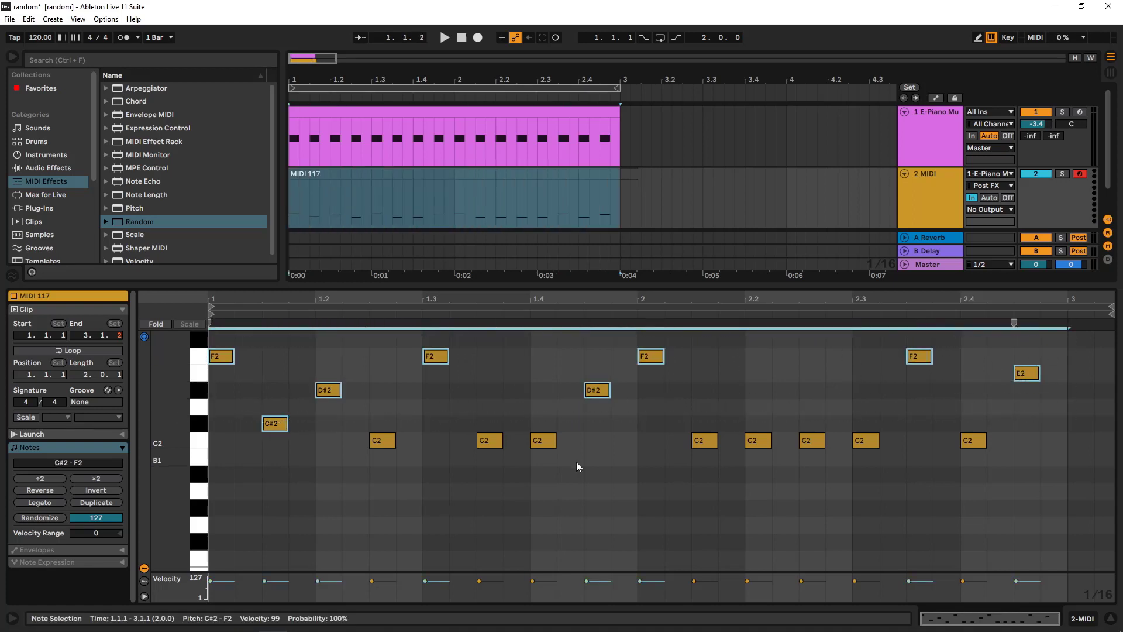
- Clear the second MIDI track, set Random's Choices to 24 and record the E-Piano track's output again
left_click(938, 146)
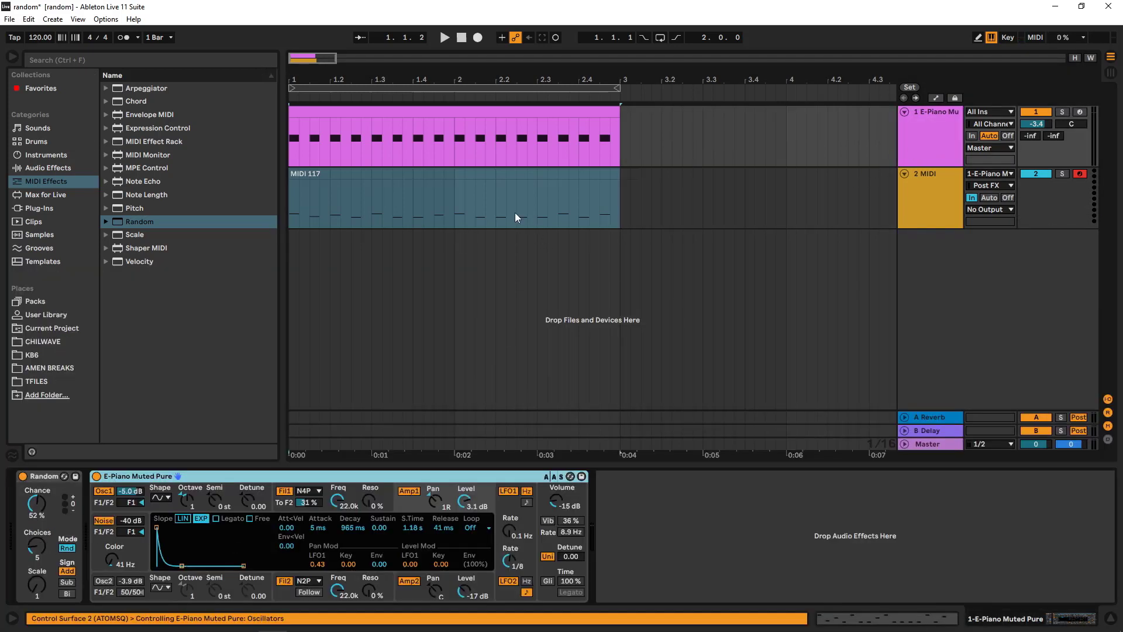
key("ctrl+z")
left_click(929, 154)
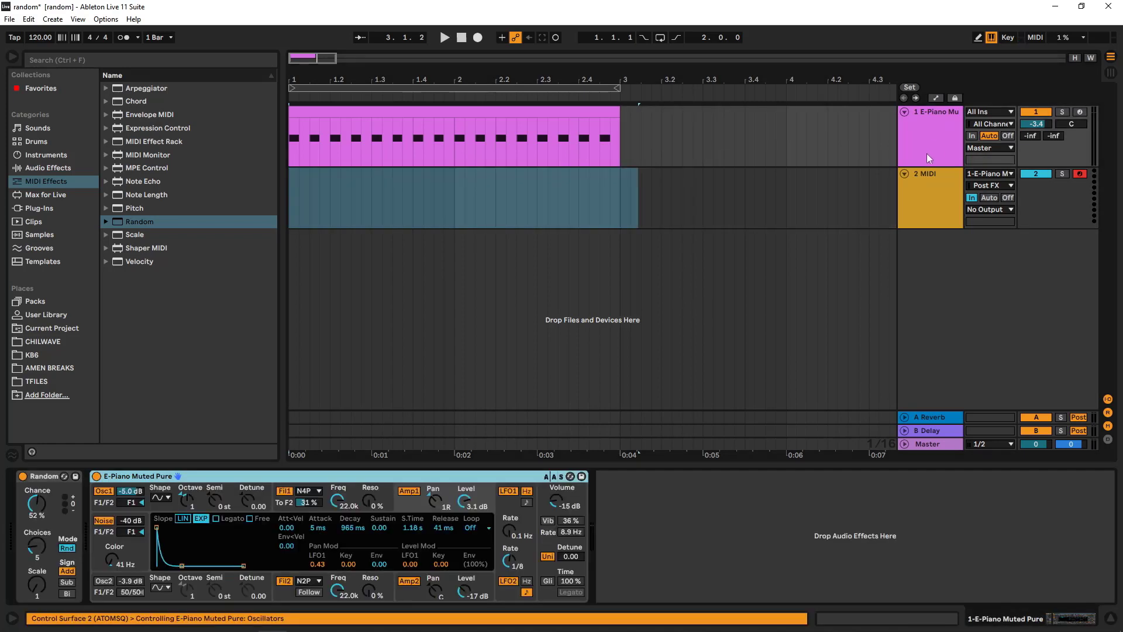
left_click_drag(36, 546, 37, 491)
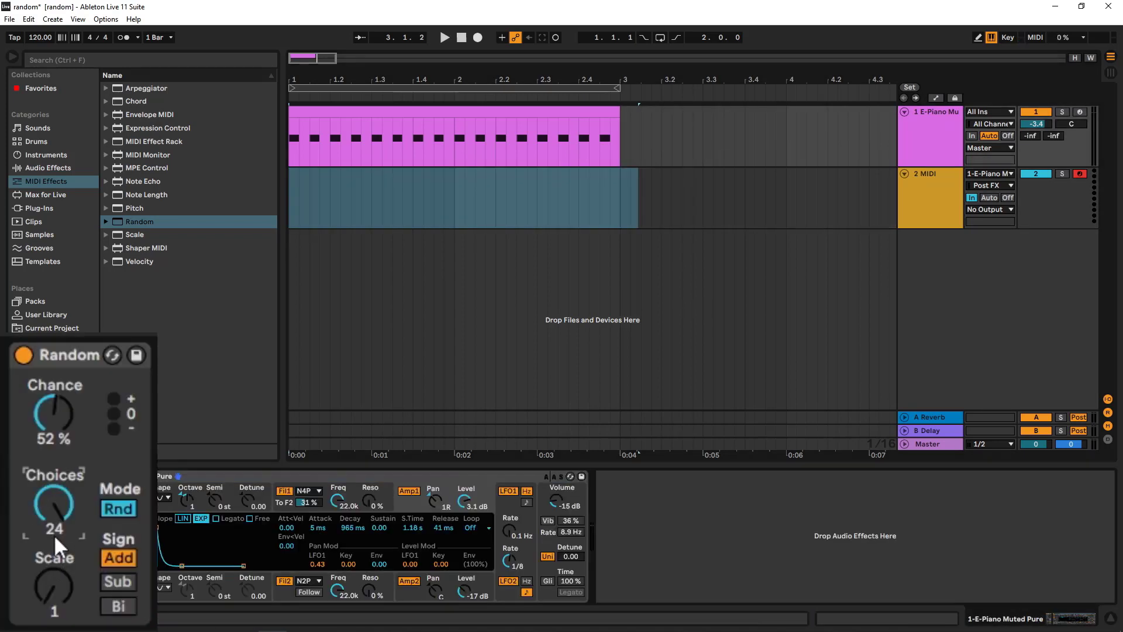
left_click(478, 37)
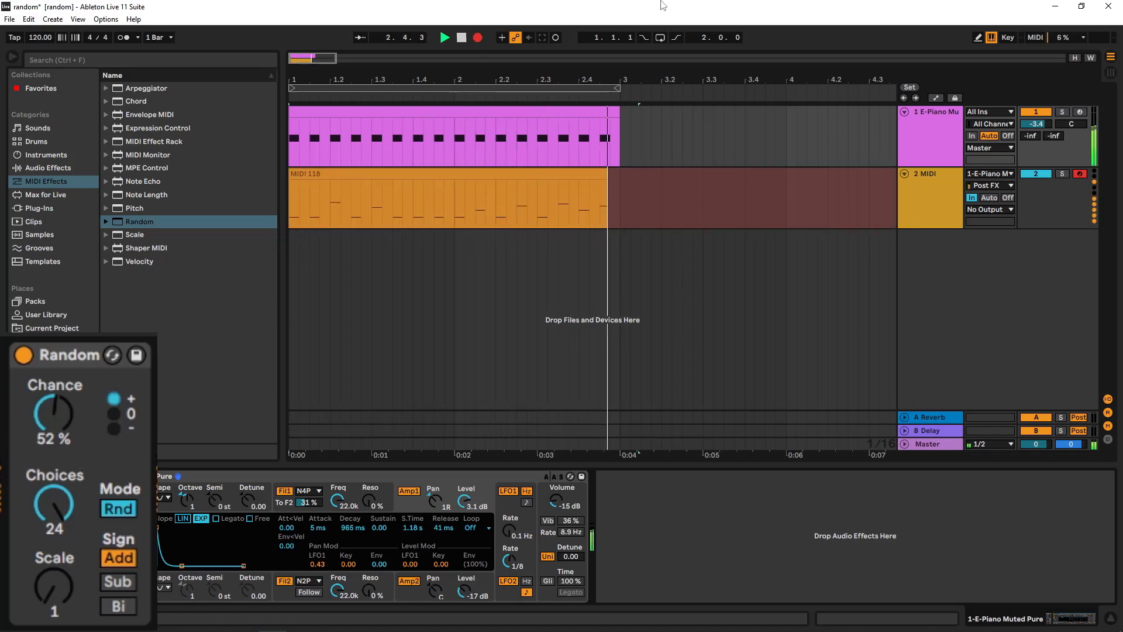
left_click(461, 37)
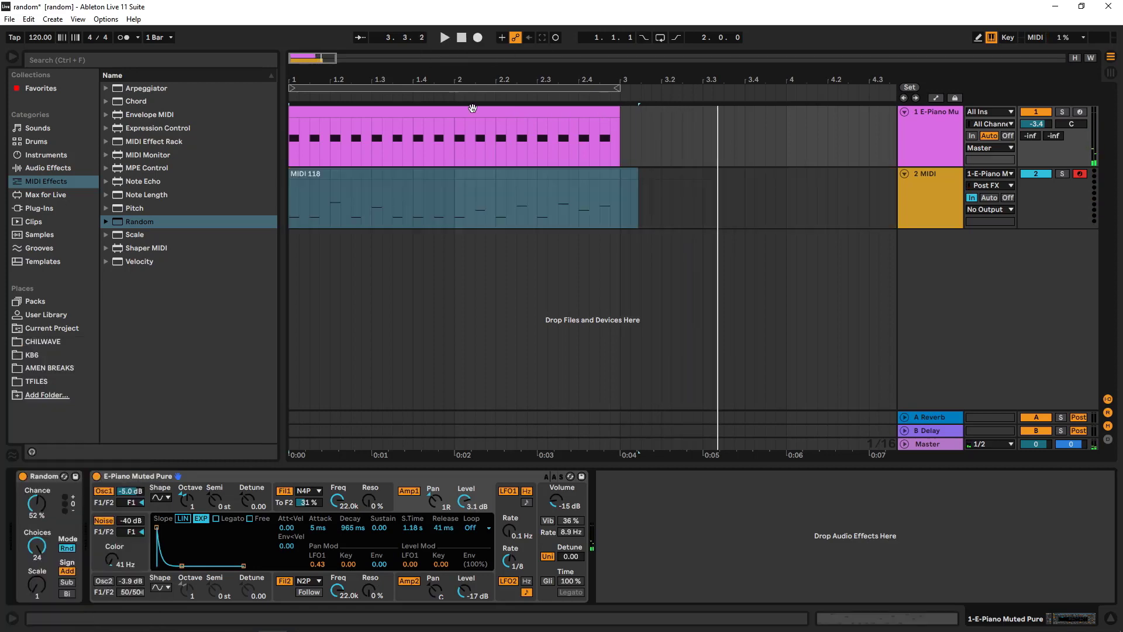
- Examine the pitch spread of the clip recorded with 24 choices in an enlarged note editor
double_click(501, 172)
left_click_drag(560, 287, 571, 130)
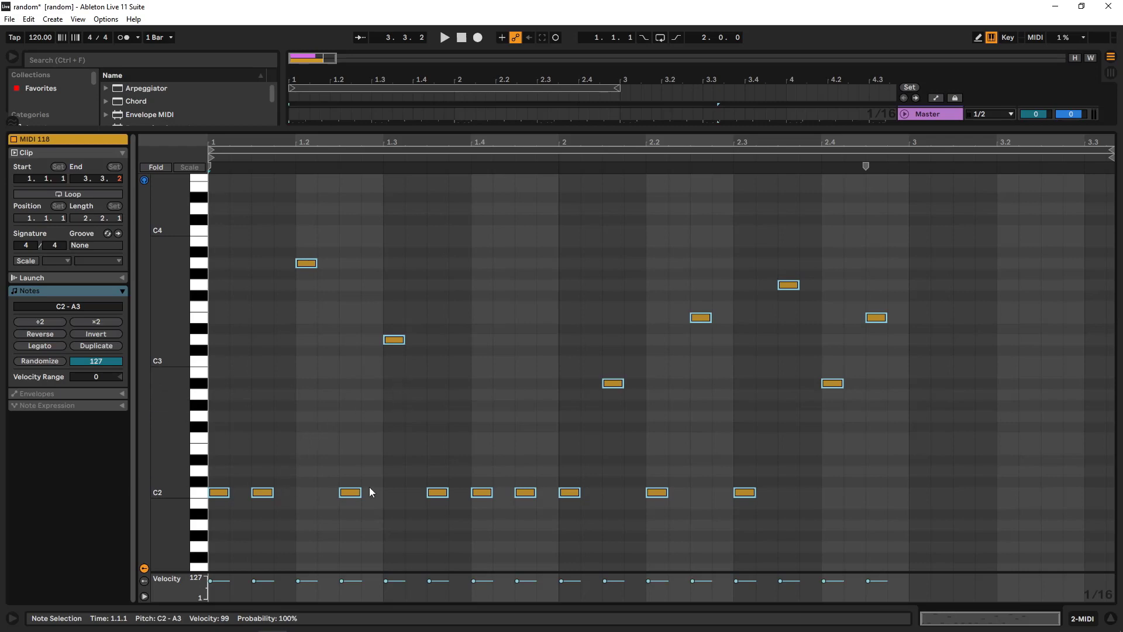
left_click_drag(924, 130, 971, 408)
- Set Random's Choices back to 3 and replace the clip on the second MIDI track with a new recording
left_click(548, 177)
key("Delete")
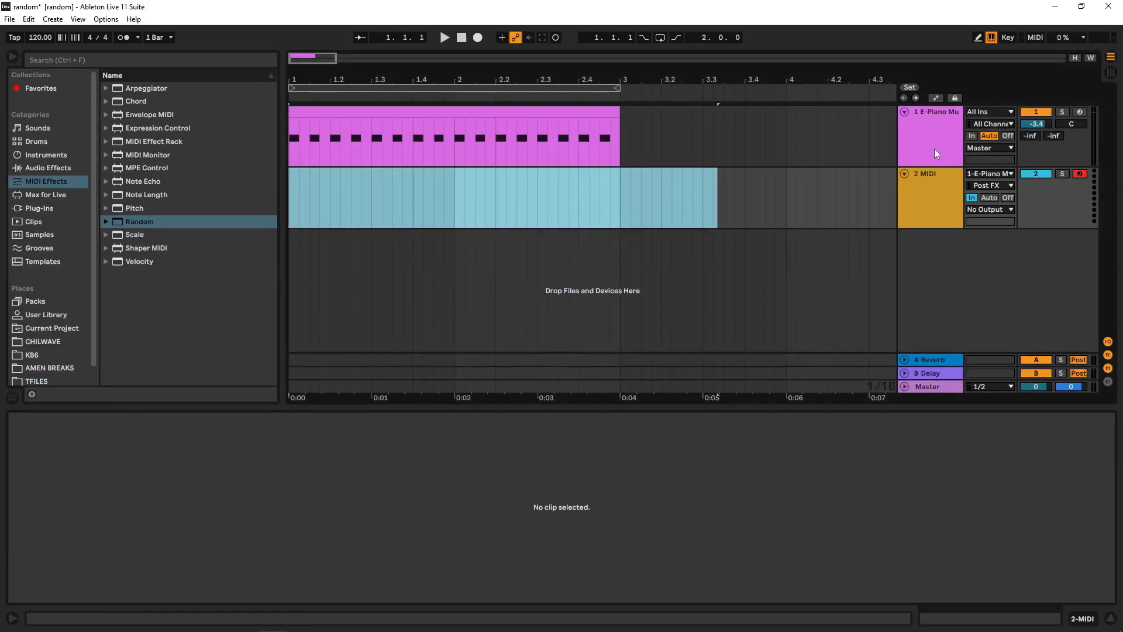
left_click(930, 146)
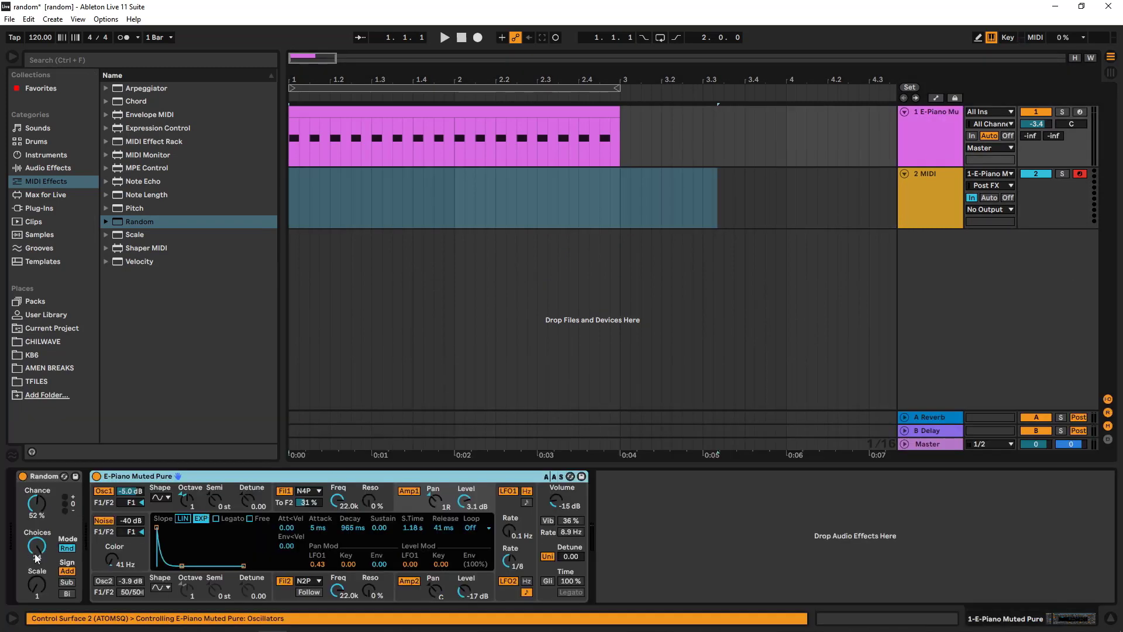
left_click_drag(35, 553, 35, 603)
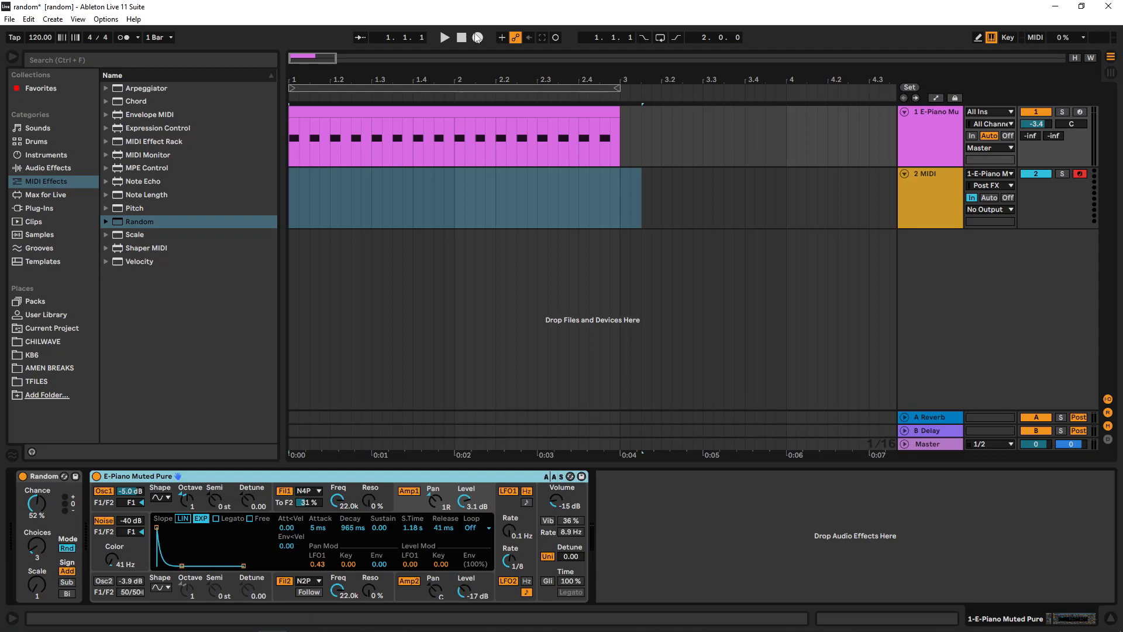
key("F9")
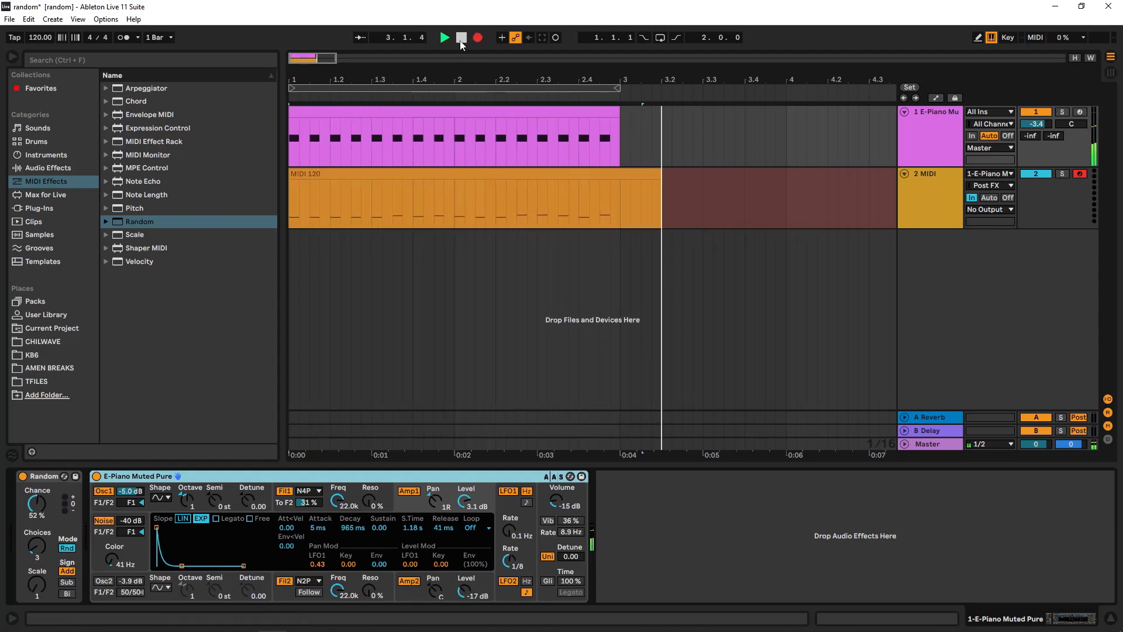
key("space")
- Examine the new clip's notes, comparing the unchanged C2 notes with the C#2, D2 and D#2 notes above them
left_click(479, 176)
double_click(479, 176)
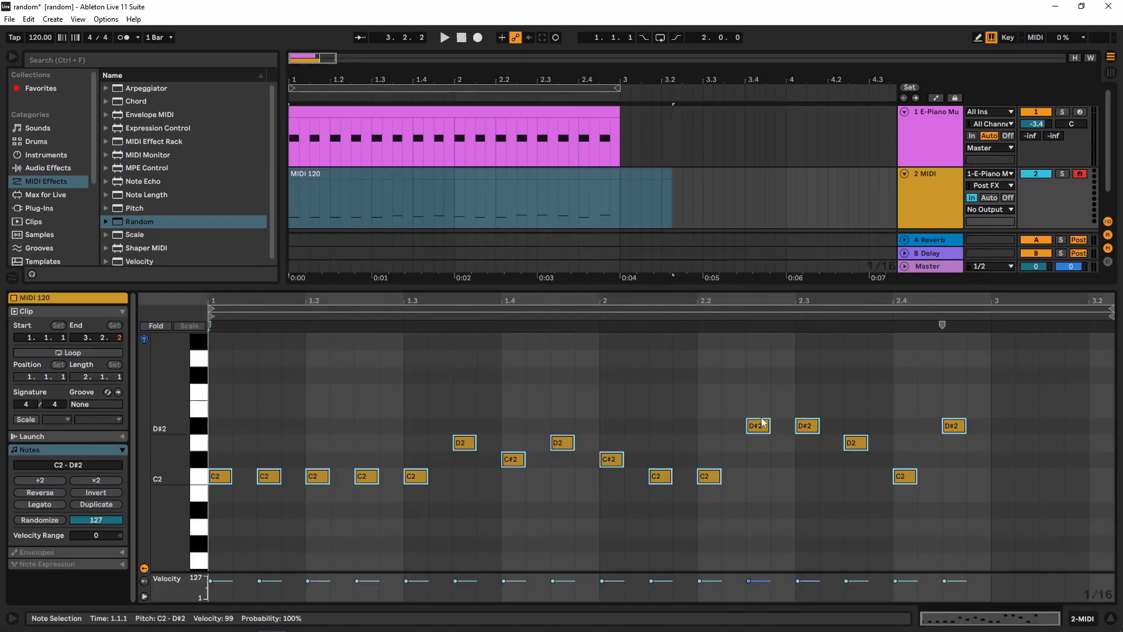
left_click(234, 504)
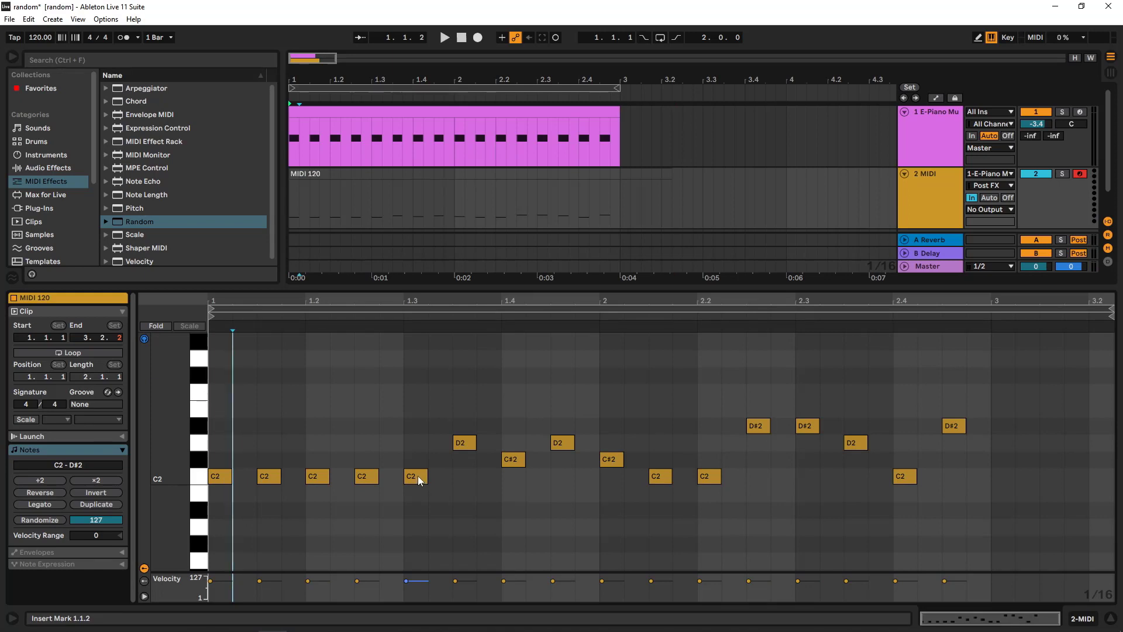
left_click(506, 459)
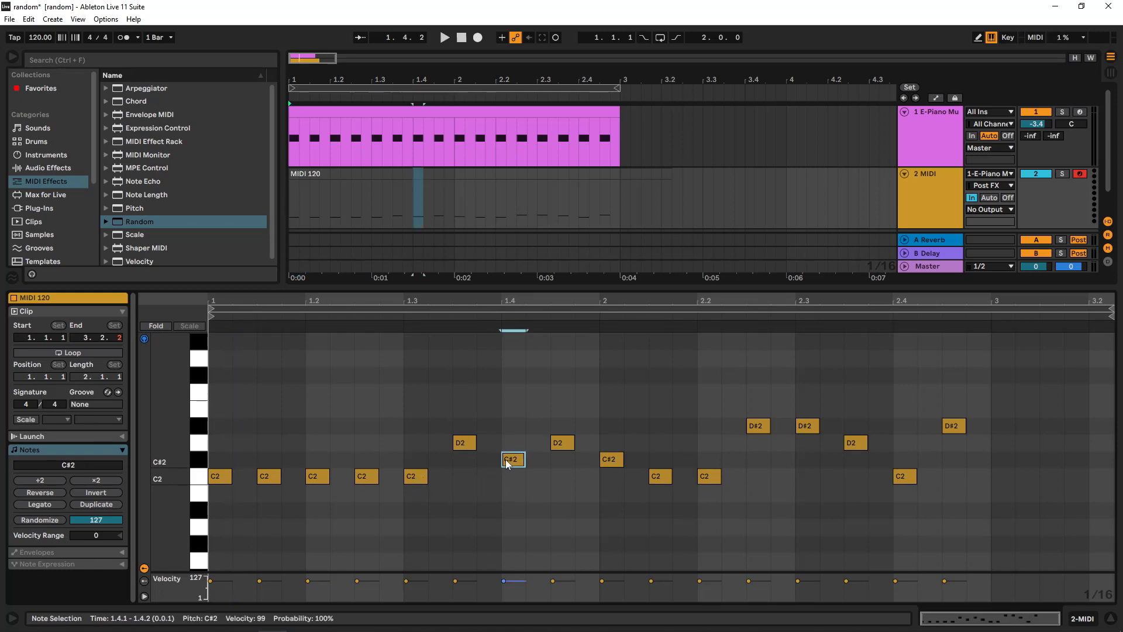
left_click(464, 443)
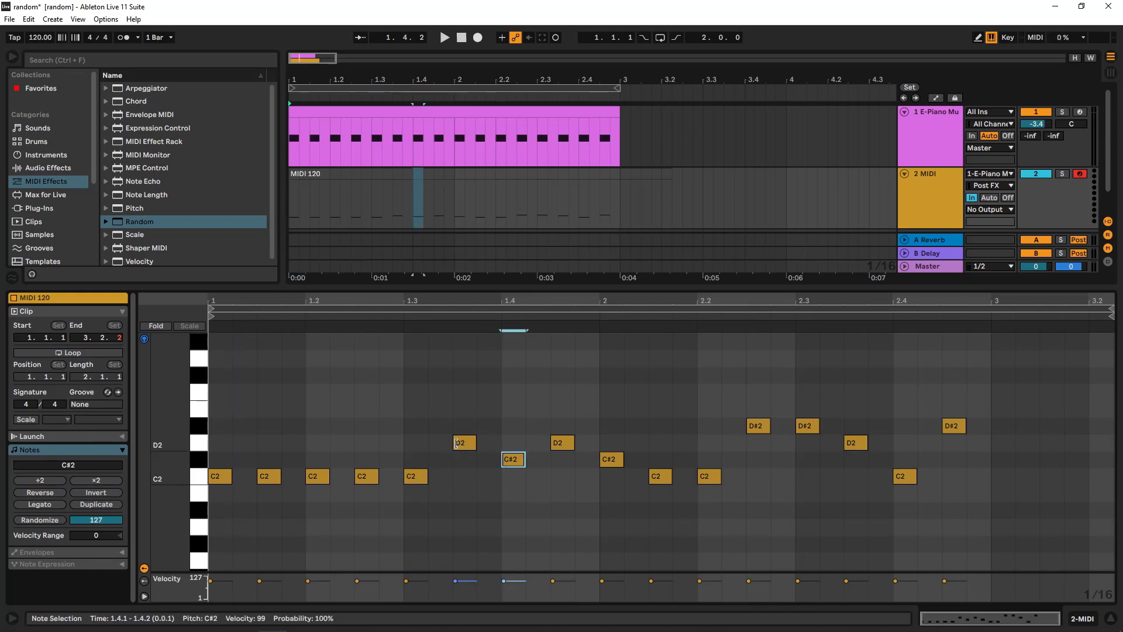
left_click(757, 426)
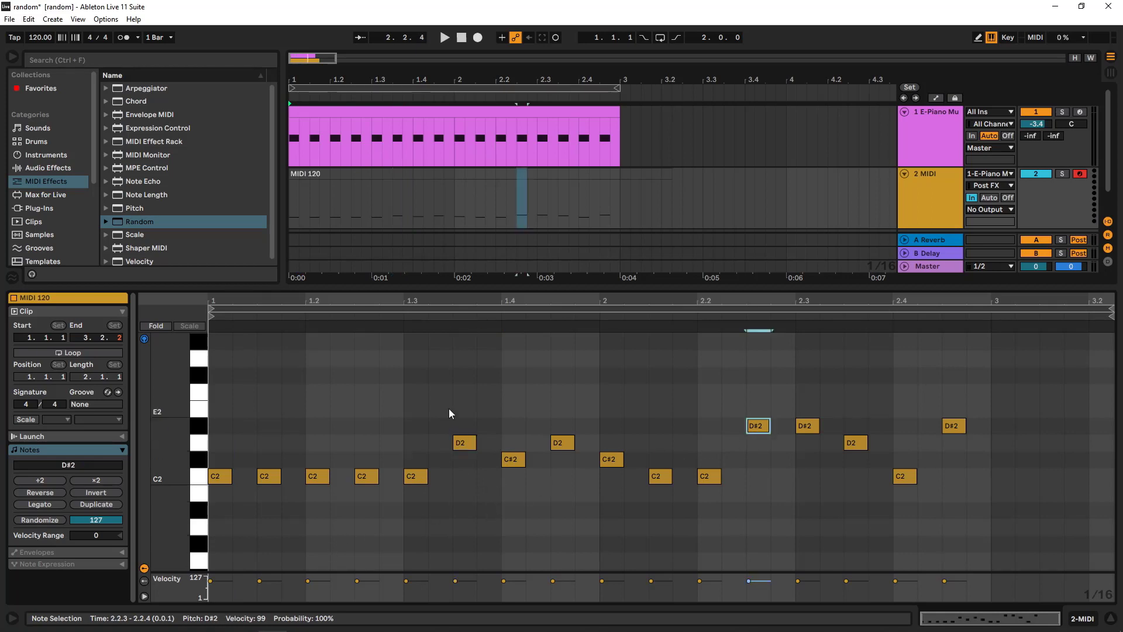
left_click_drag(408, 389, 991, 458)
left_click(532, 458)
left_click(514, 459)
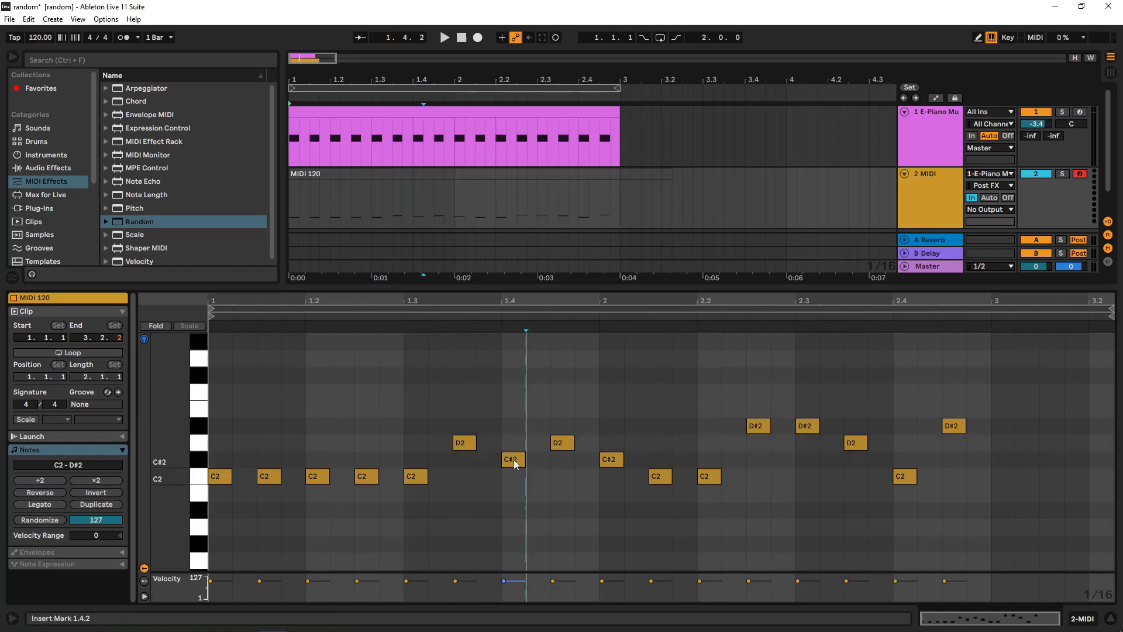
- Transpose all notes above C2 up two semitones, so the lowest of them sit on D#2
left_click_drag(402, 398, 995, 460)
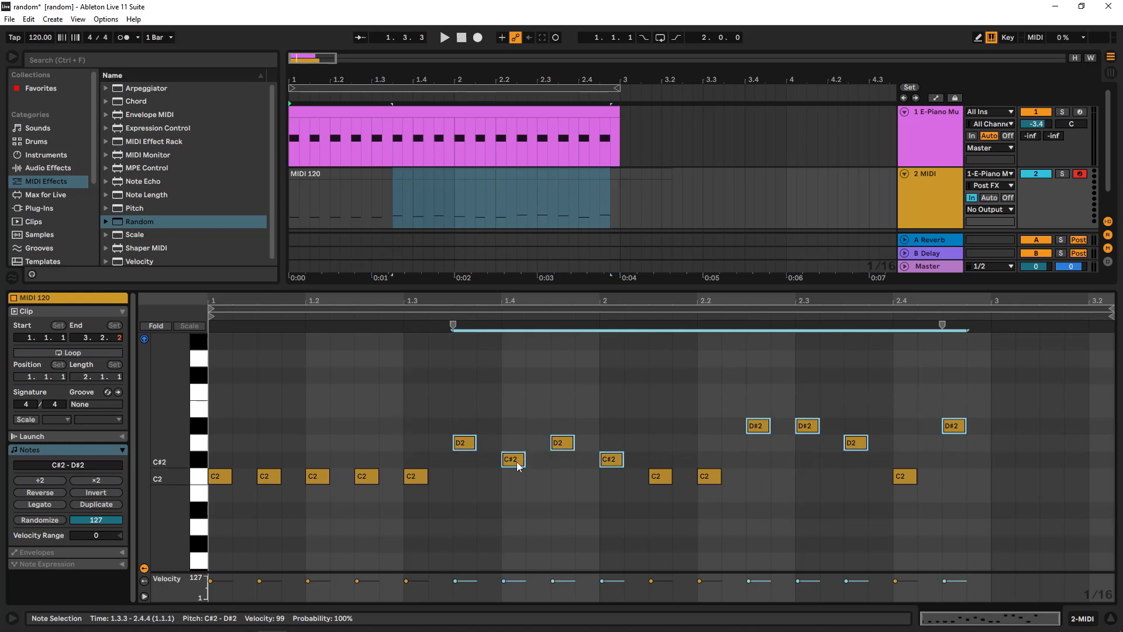
left_click_drag(514, 463, 515, 430)
scroll(502, 504, "up", 4)
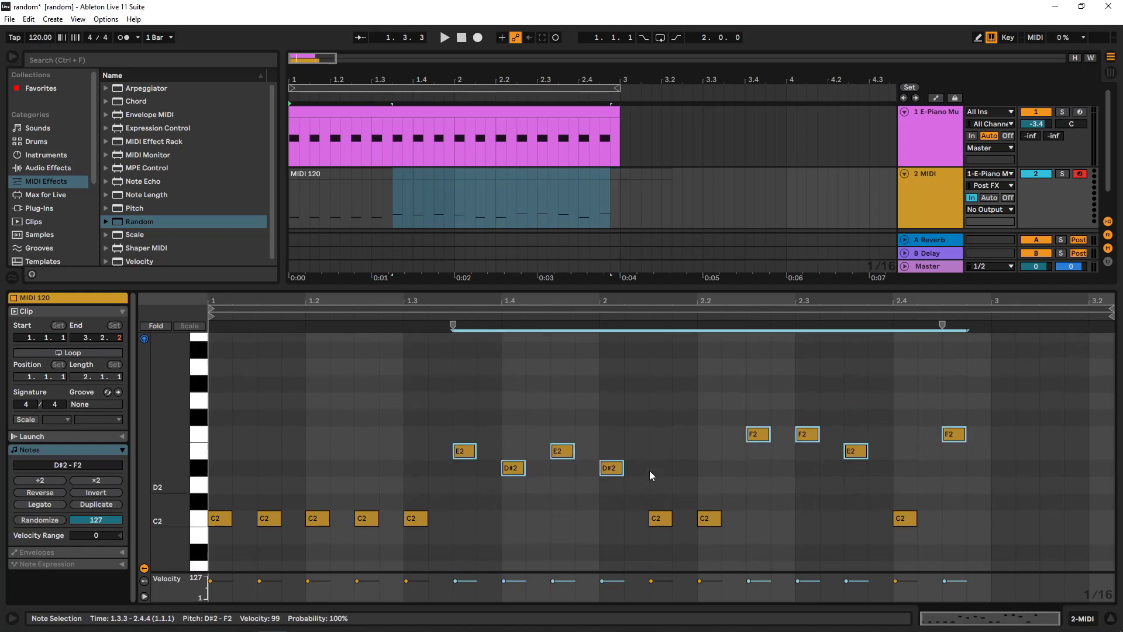
left_click(490, 513)
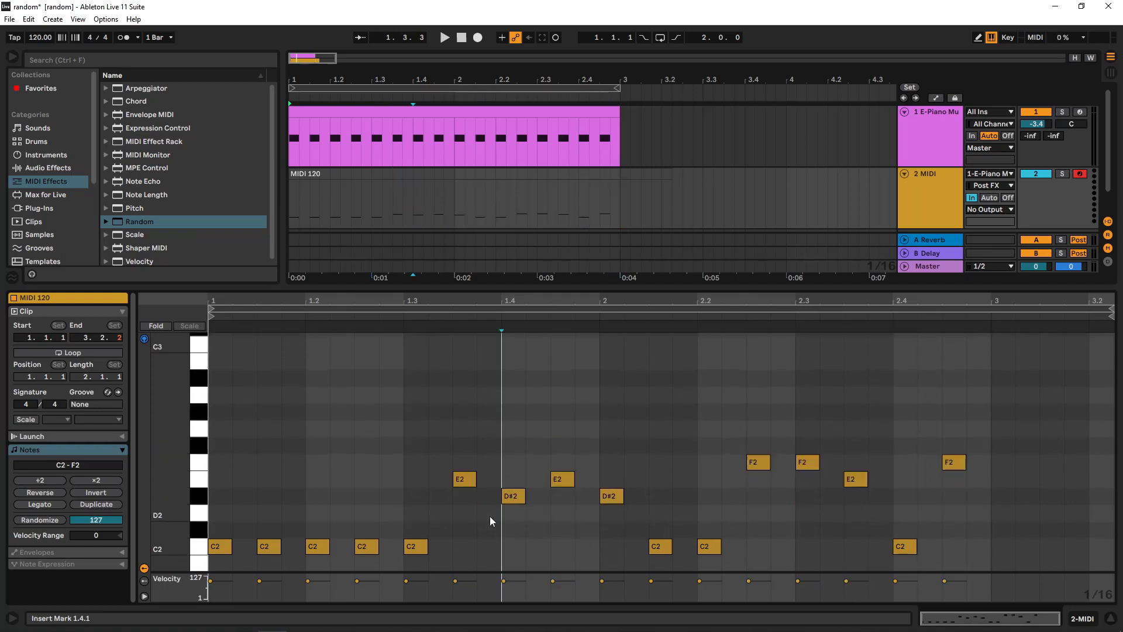
- Place D2 and C#2 notes at 1.3.2 between the C2 and D#2 rows for comparison, and delete both
double_click(450, 512)
double_click(444, 527)
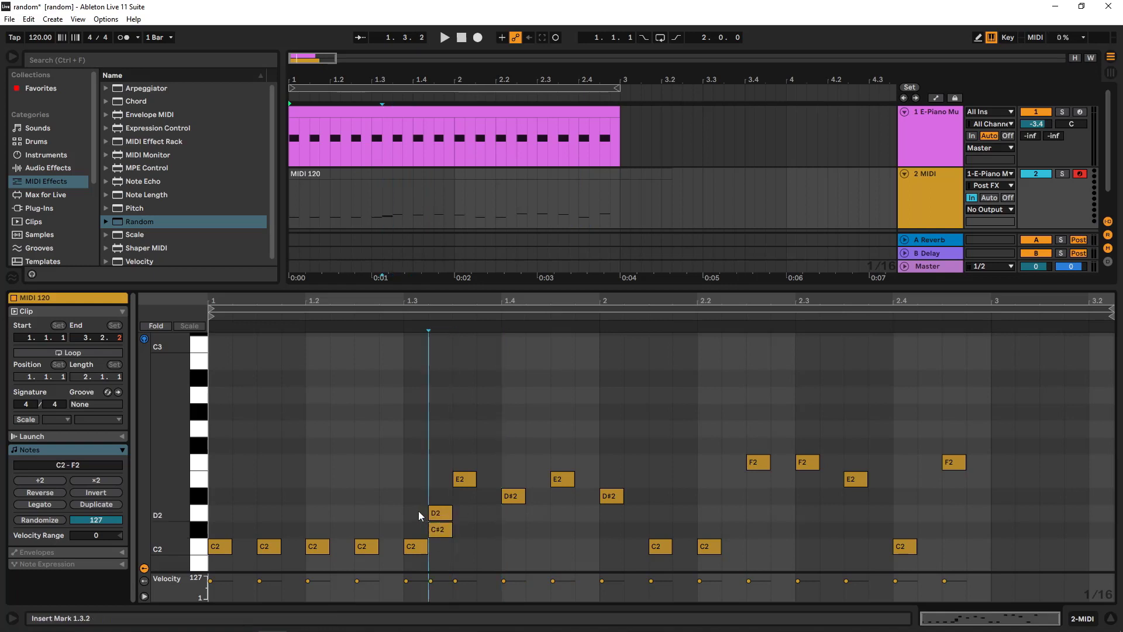
left_click_drag(419, 511, 466, 528)
key("Delete")
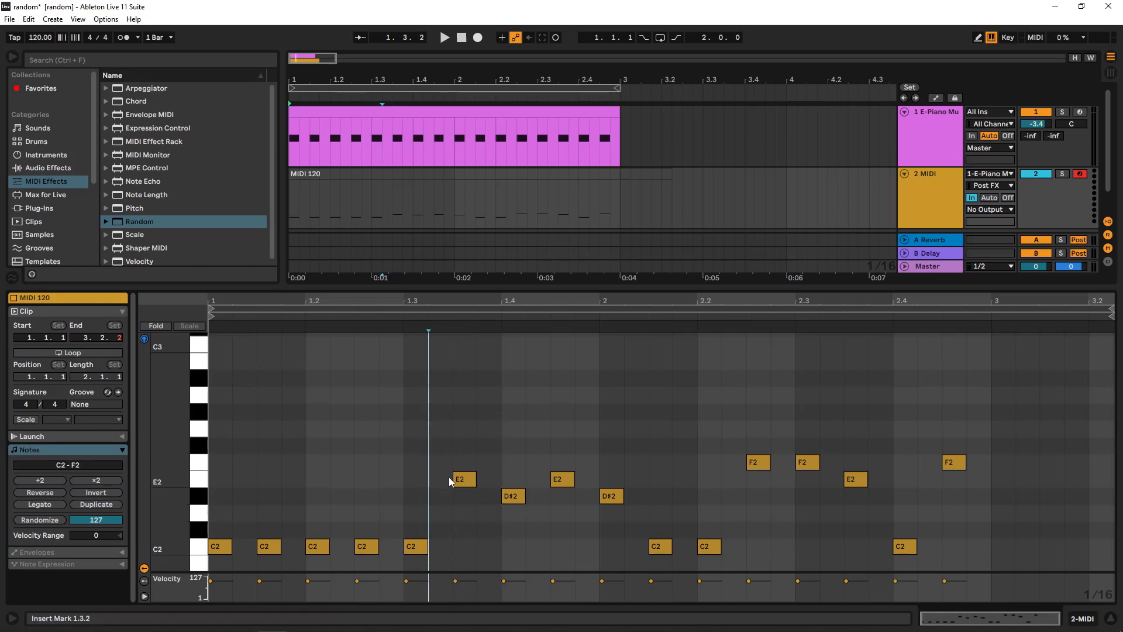
- Transpose all E2 and F2 notes up two semitones, to F#2 and G2
left_click(463, 482)
left_click_drag(371, 398, 986, 481)
key("Up")
key("Up")
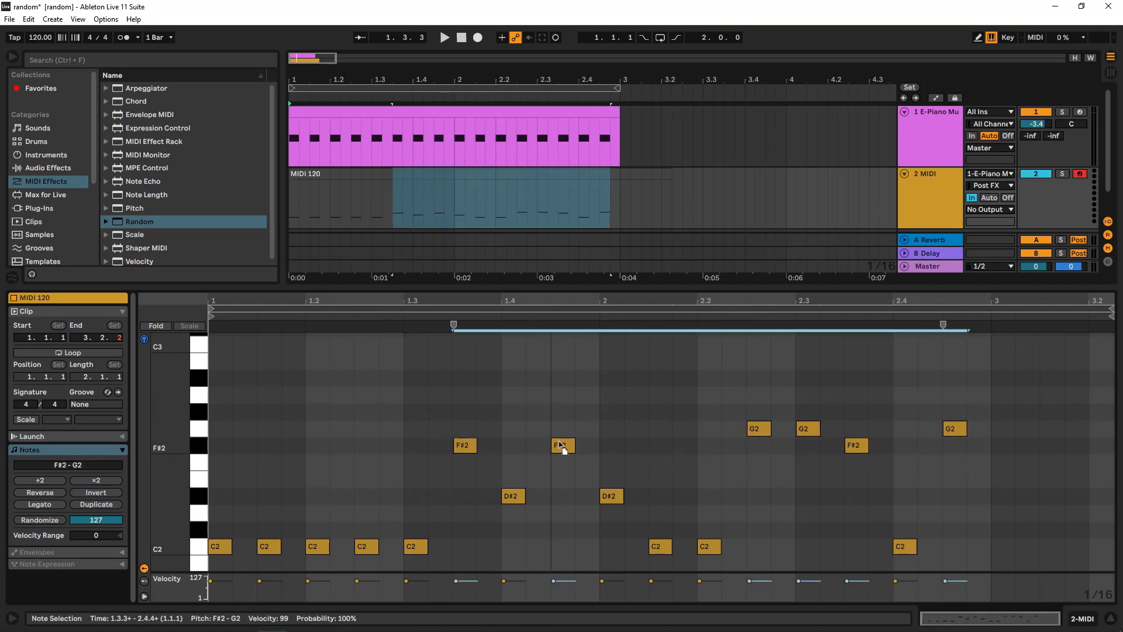
- Raise the three G2 notes two semitones to A2
left_click(736, 386)
left_click_drag(735, 386, 965, 436)
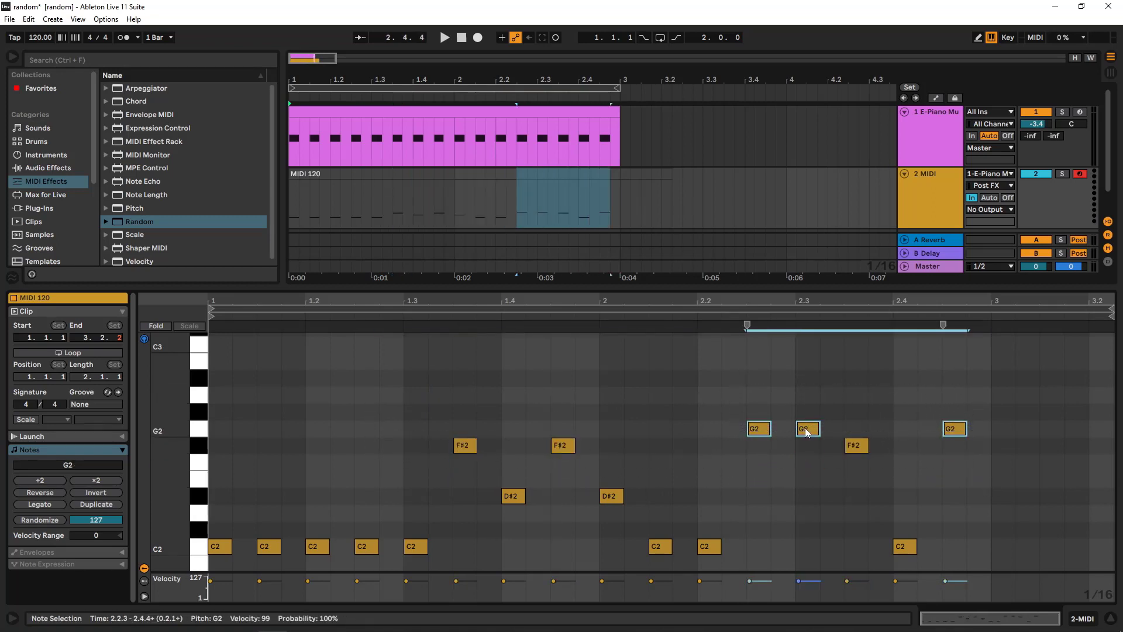
left_click_drag(807, 430, 817, 398)
scroll(957, 479, "down", 2)
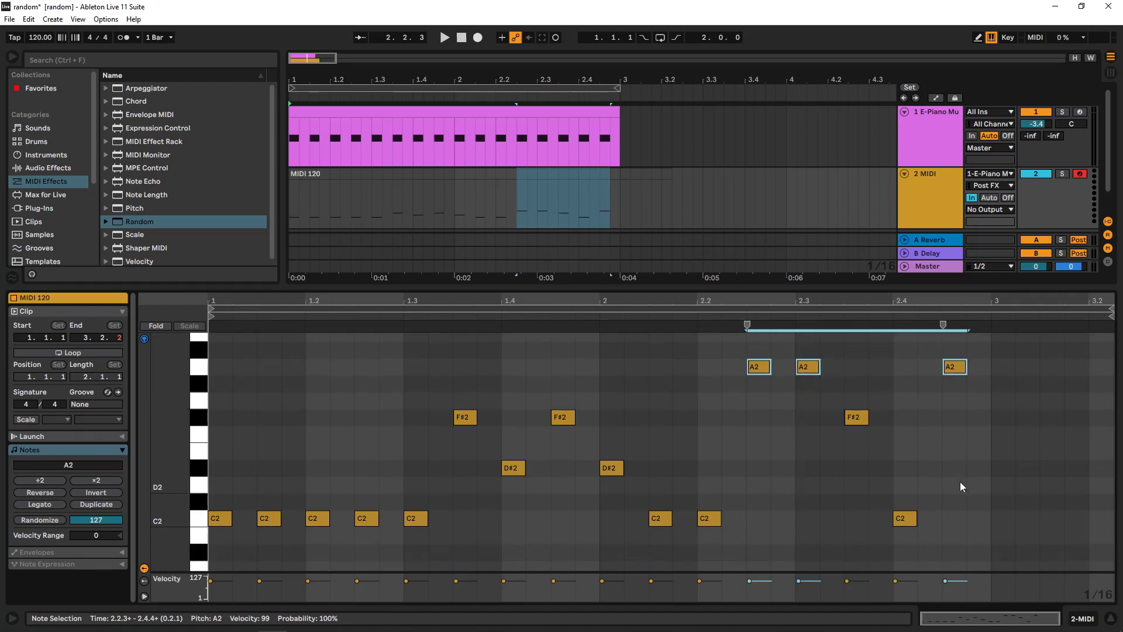
- Delete the clip on the second MIDI track and show the devices of the E-Piano track
left_click(481, 170)
key("Delete")
left_click(927, 137)
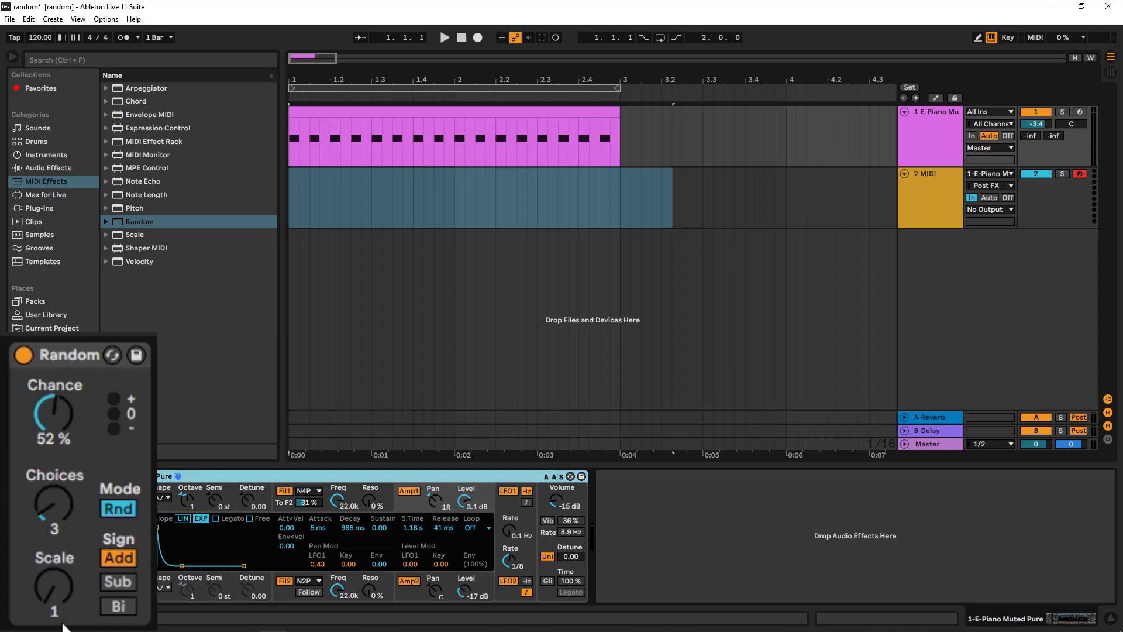
- Set Random's Chance to 64 % and its Scale to 2
left_click(65, 584)
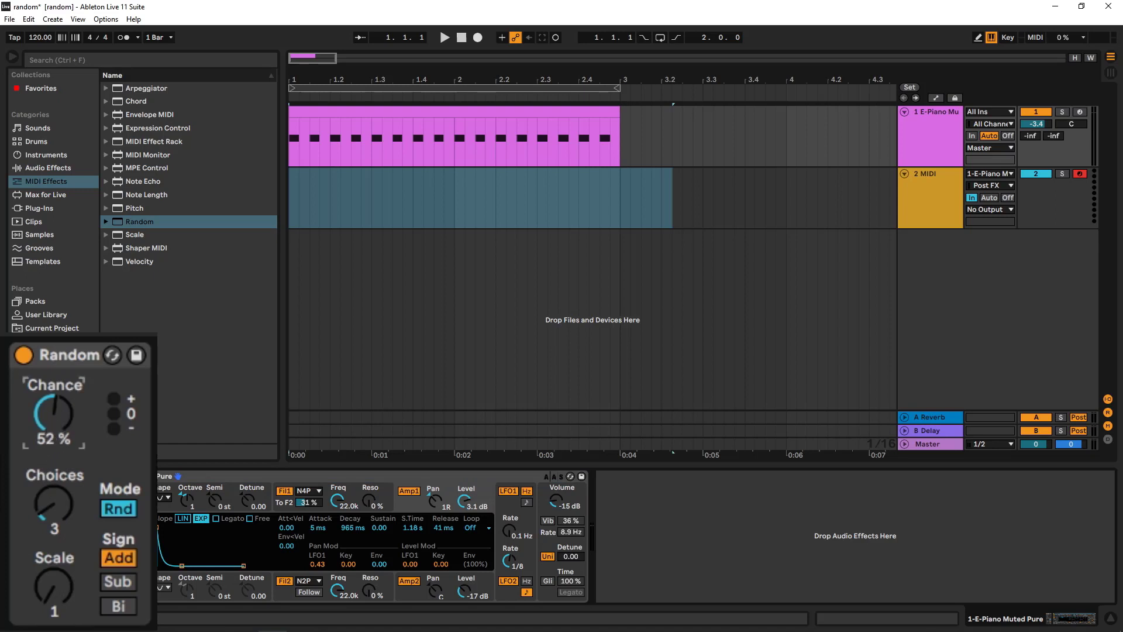
left_click_drag(52, 412, 53, 398)
left_click(43, 584)
left_click_drag(45, 585, 44, 582)
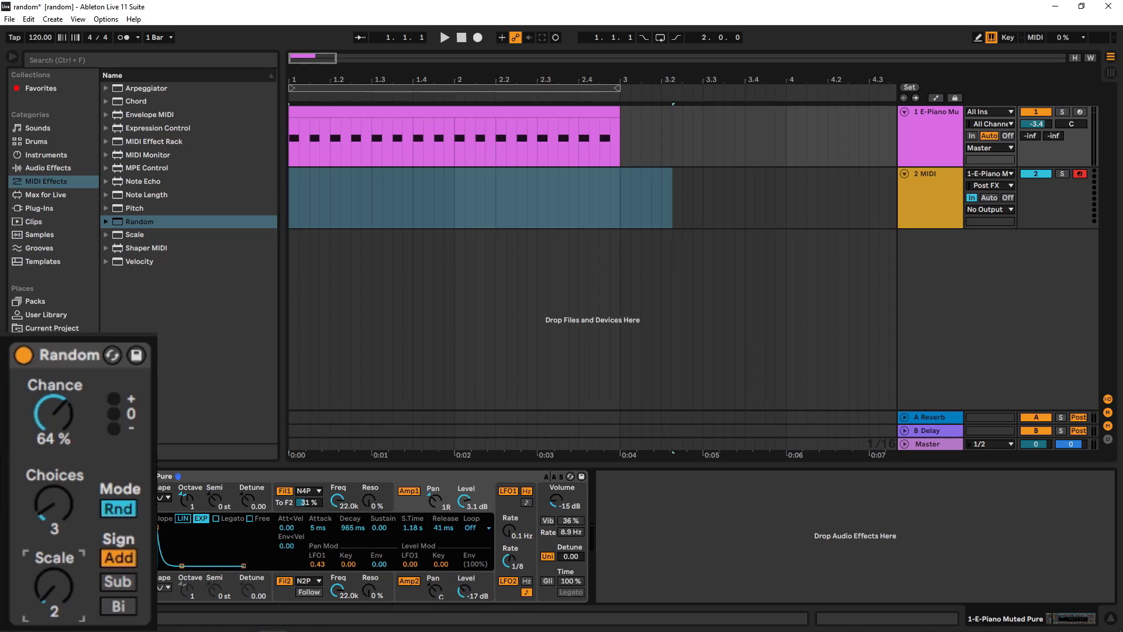
- Record a new two-bar clip on the second MIDI track and open it in the note editor
left_click(477, 38)
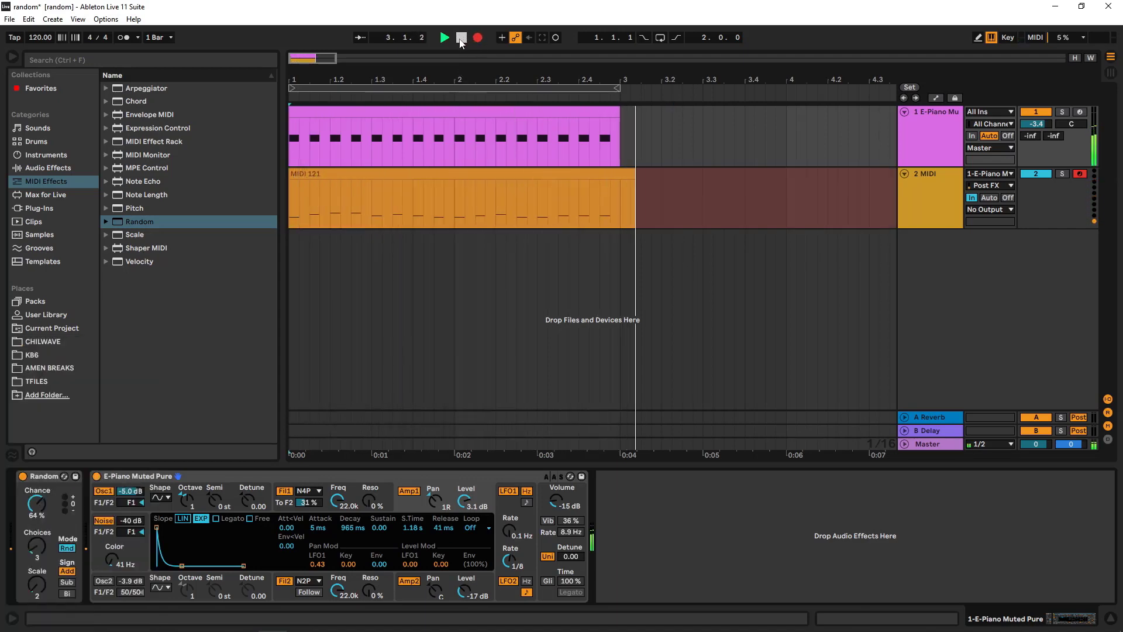
left_click(461, 38)
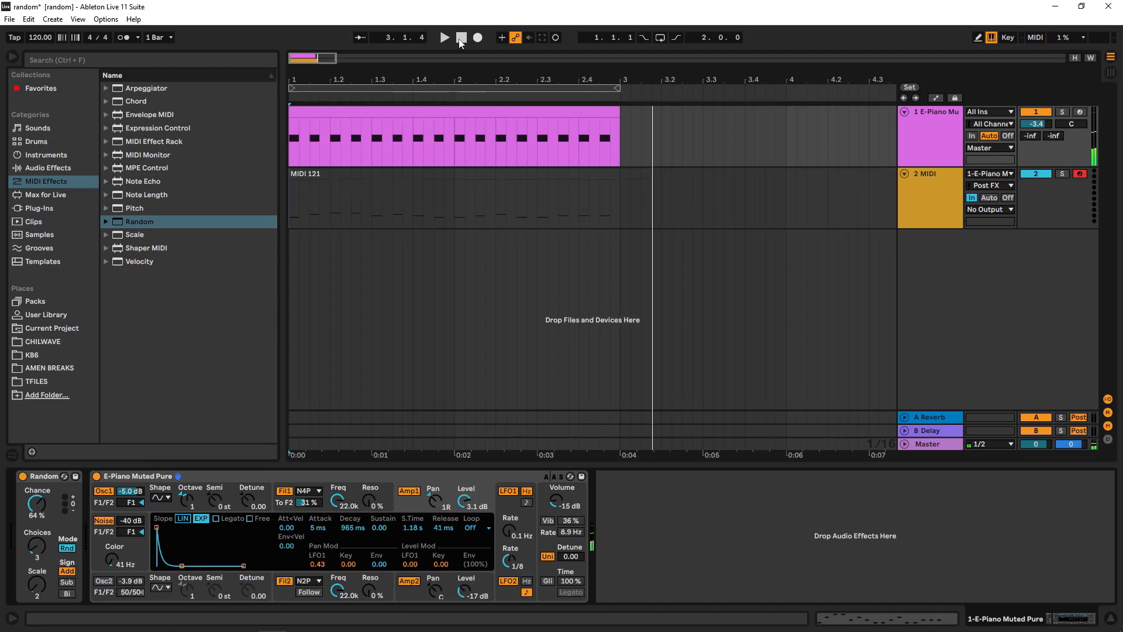
left_click(489, 180)
double_click(488, 180)
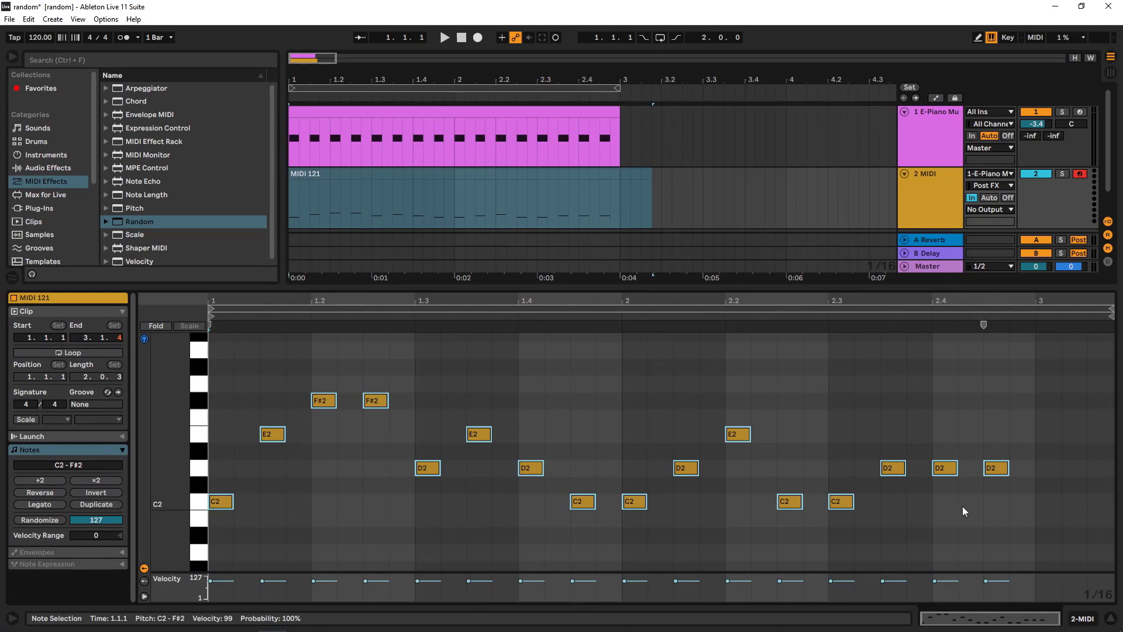
- Compare the clip's C2 notes with Random's settings, temporarily placing a C#2 note above the C2 at 1.4.3
left_click(596, 457)
left_click(223, 503)
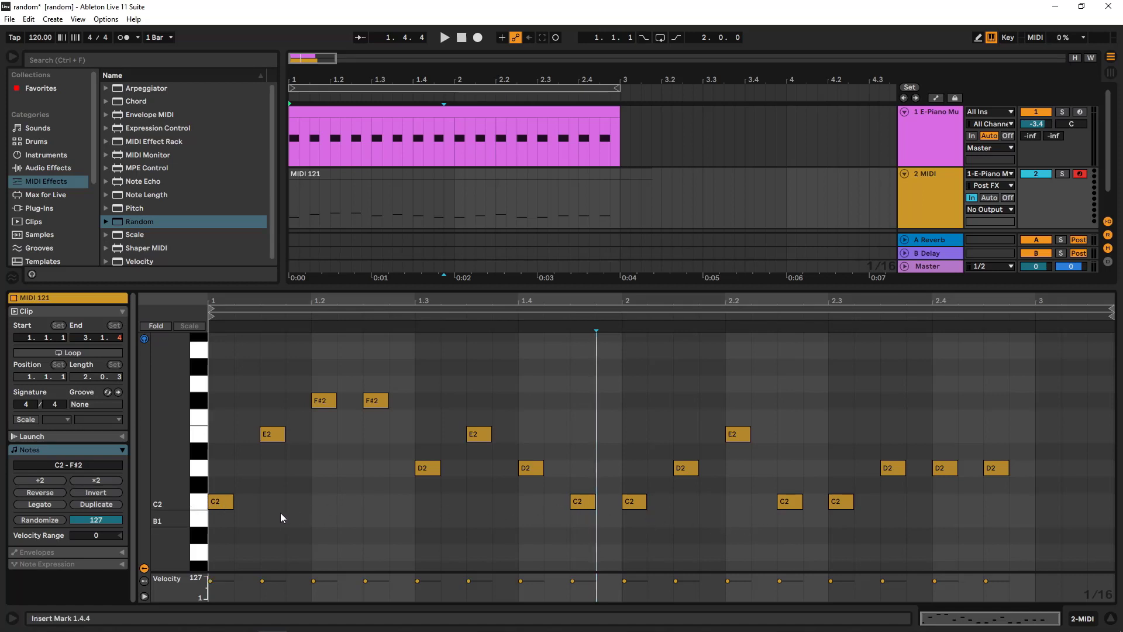
left_click(906, 138)
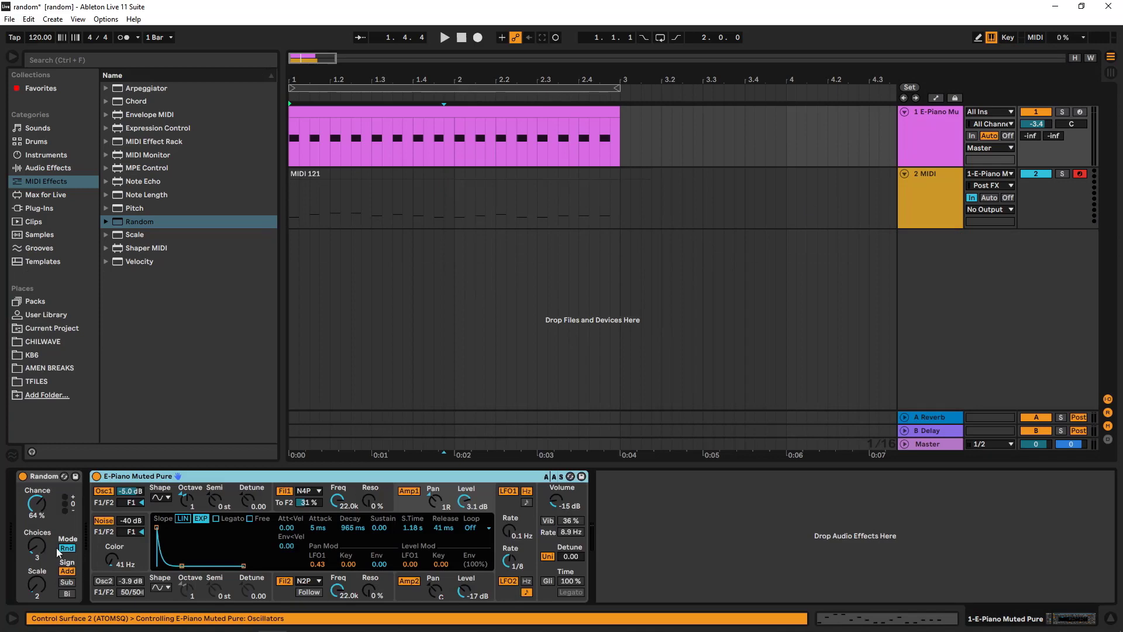
left_click(566, 176)
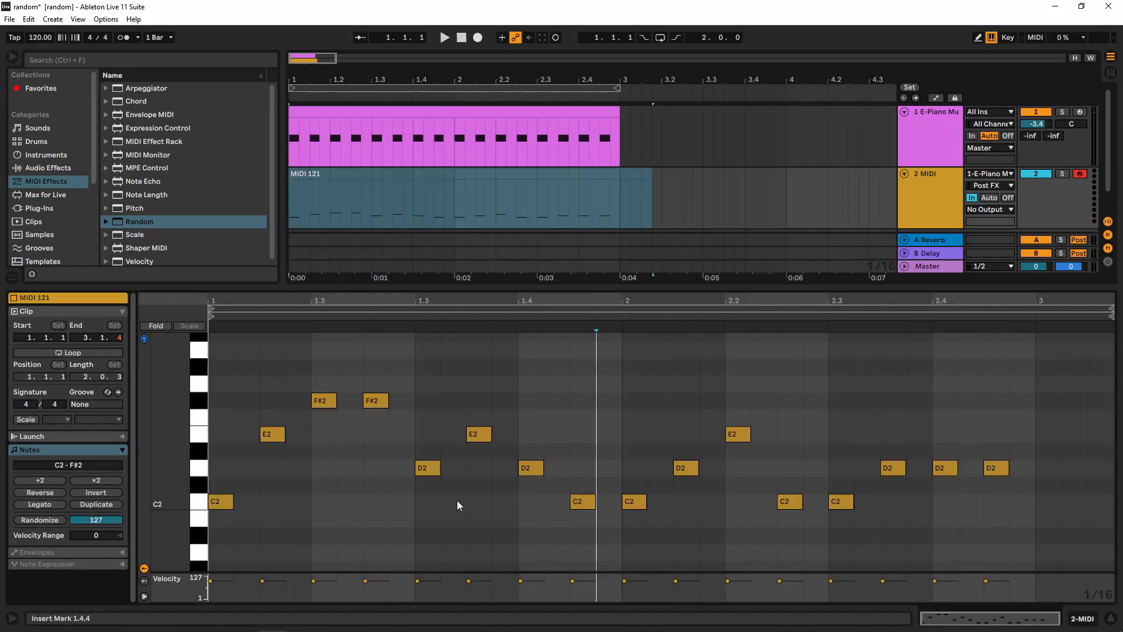
left_click(534, 529)
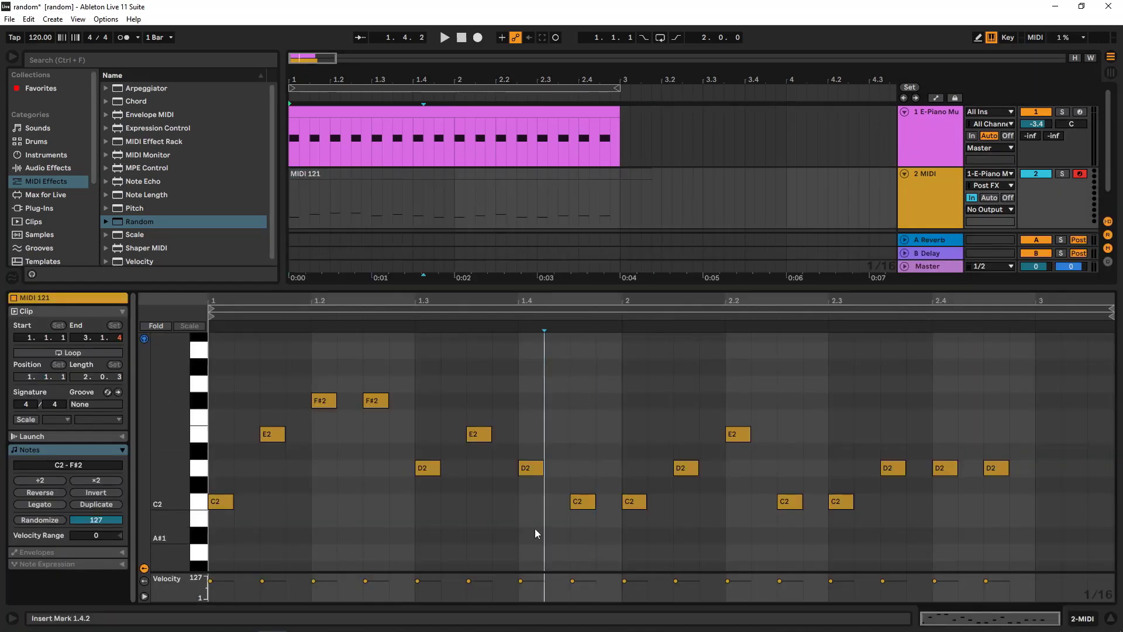
double_click(580, 486)
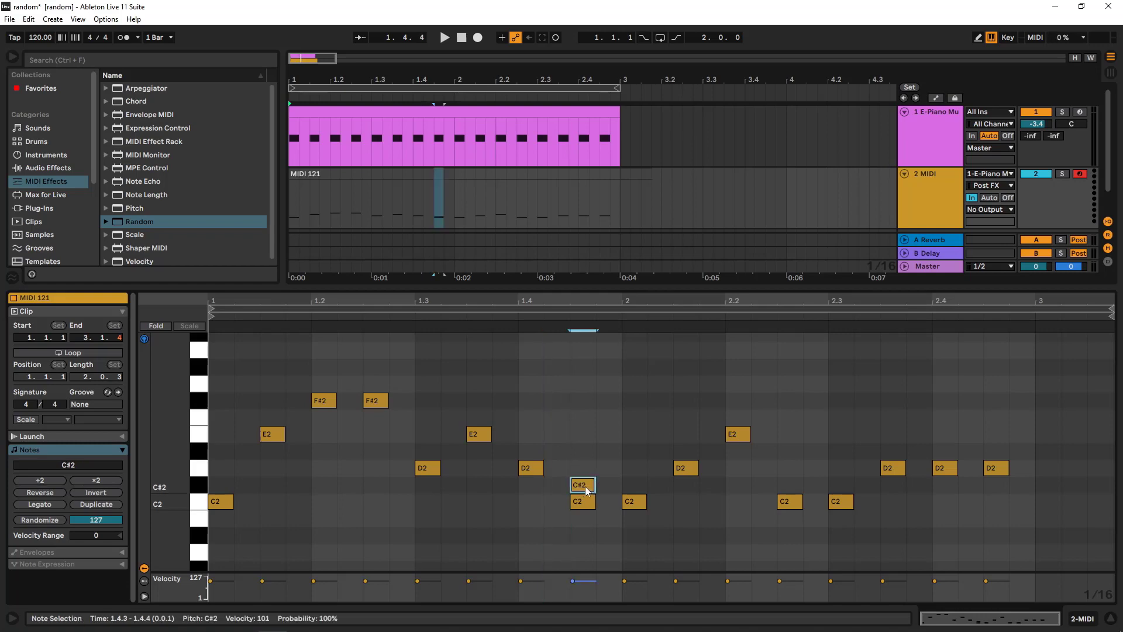
double_click(585, 486)
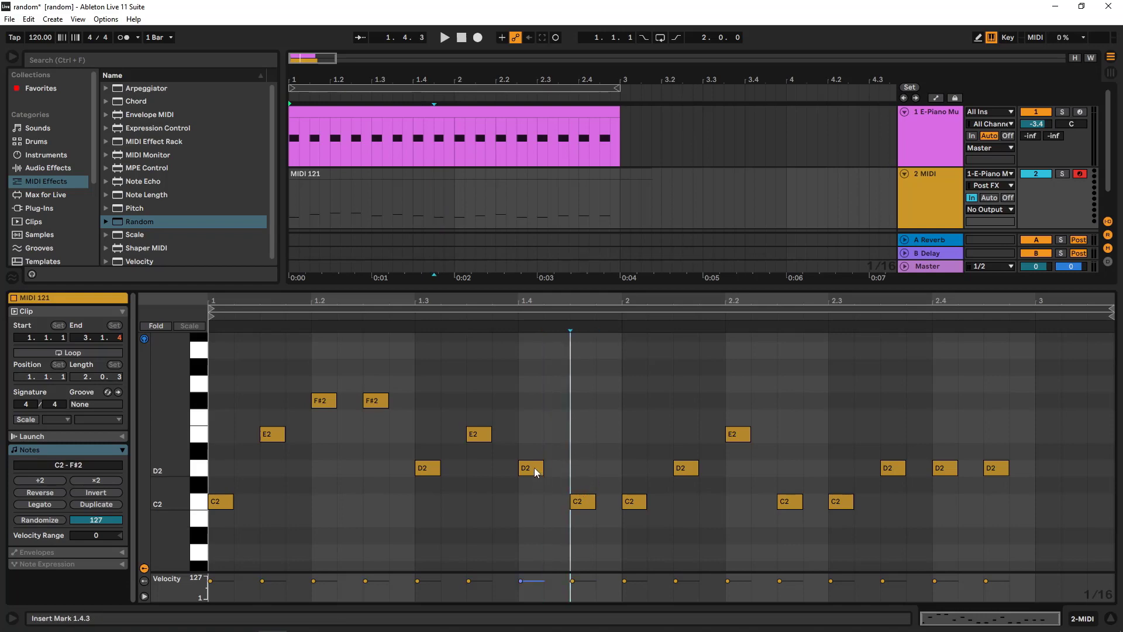
- Recheck Random's settings and examine how far the D2 notes lie above the original C2 notes
left_click(943, 123)
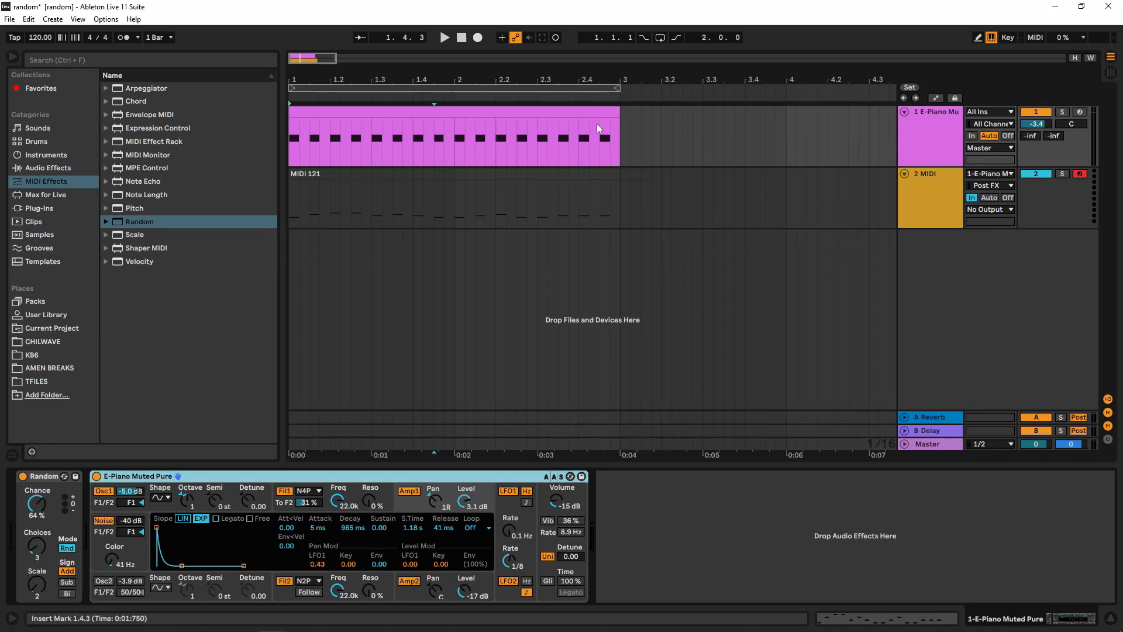
left_click(500, 173)
left_click(470, 548)
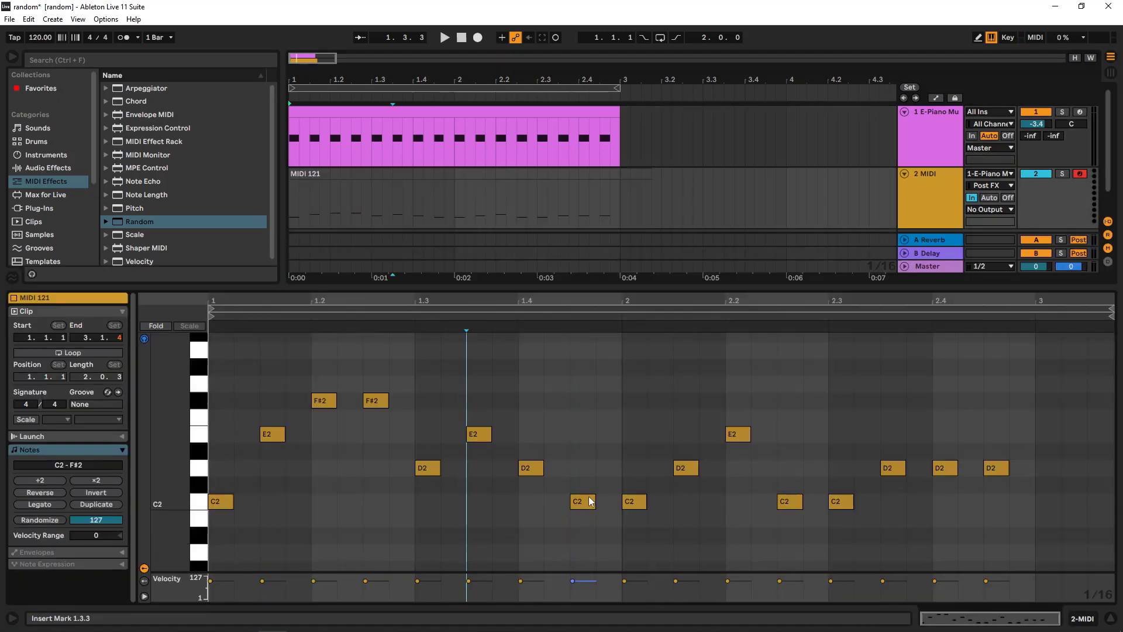
left_click(423, 469)
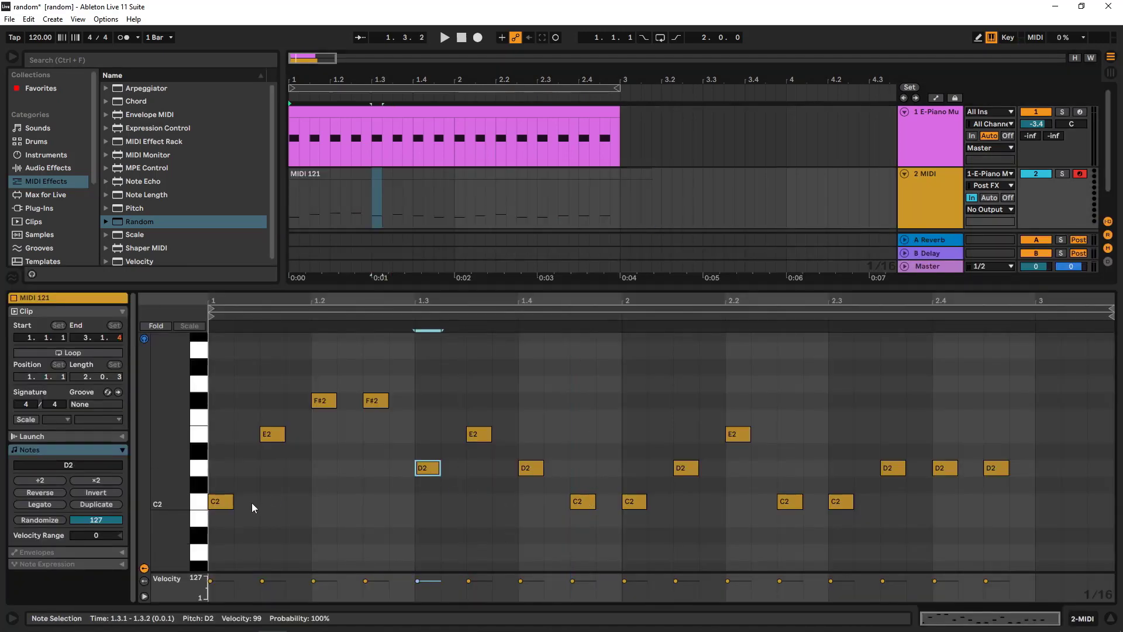
mouse_move(427, 468)
left_mouse_down()
mouse_move(427, 486)
mouse_move(427, 470)
left_mouse_up()
left_click(410, 483)
left_click_drag(411, 465, 431, 480)
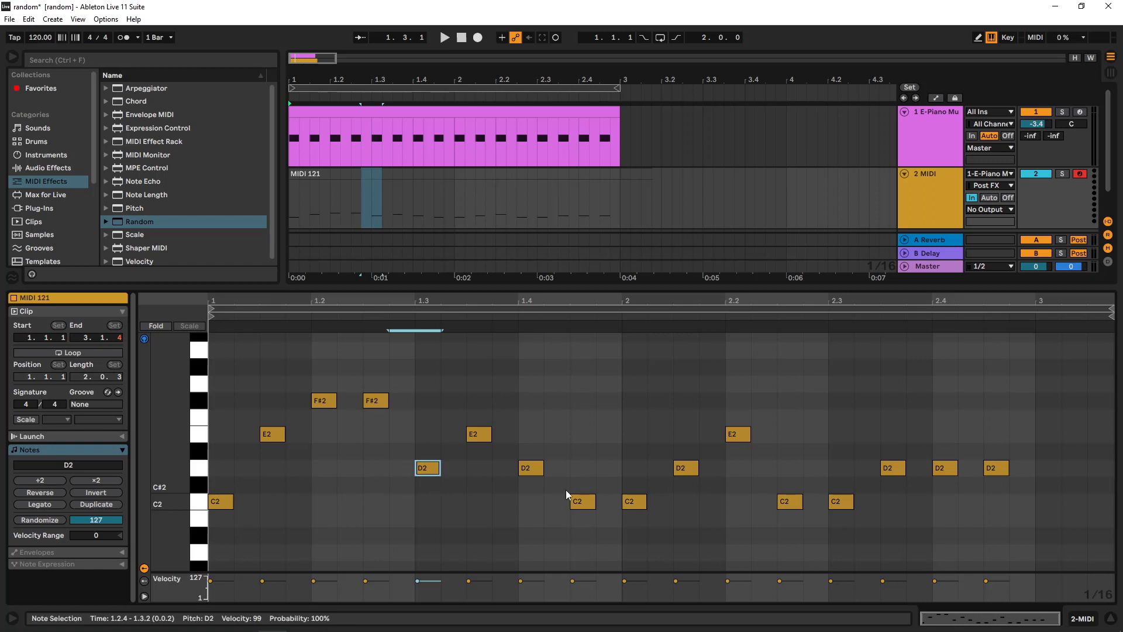
- Examine the clip's E2 and F#2 notes in turn, checking the semitone rows skipped between the note levels
left_click_drag(1059, 478, 197, 486)
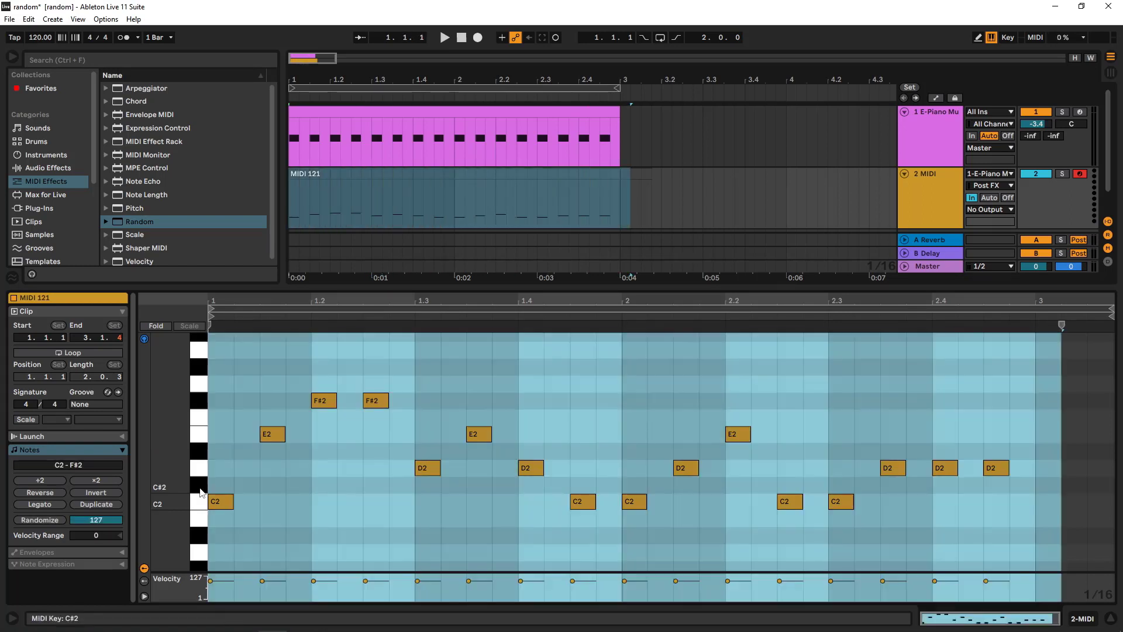
left_click(662, 442)
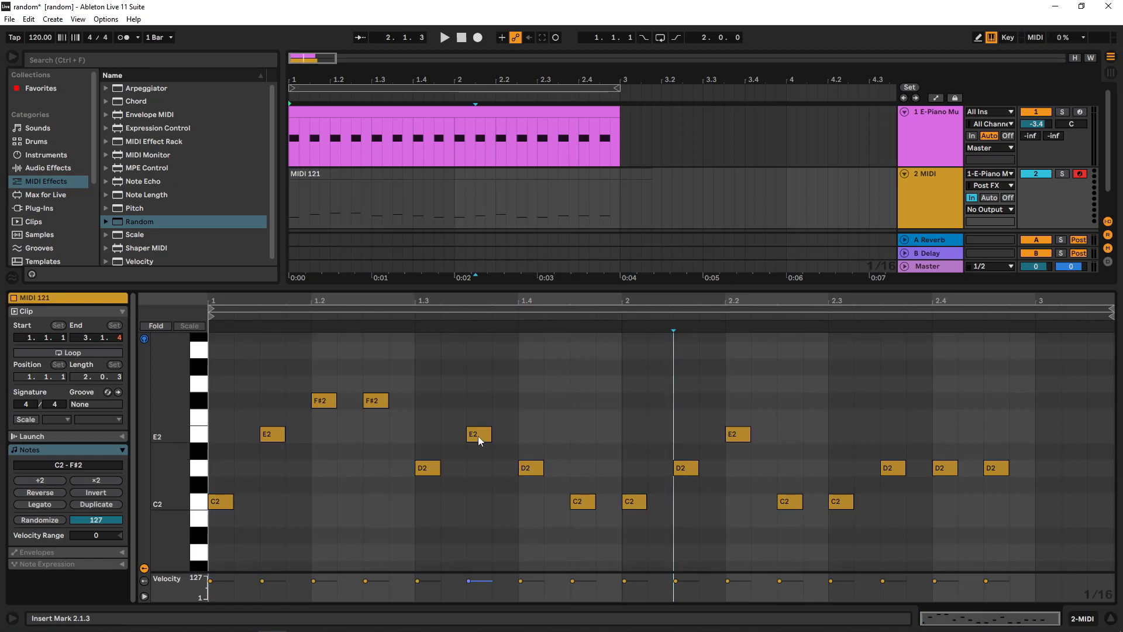
left_click_drag(240, 428, 755, 430)
mouse_move(476, 433)
left_mouse_down()
mouse_move(477, 451)
mouse_move(479, 433)
left_mouse_up()
left_click(493, 460)
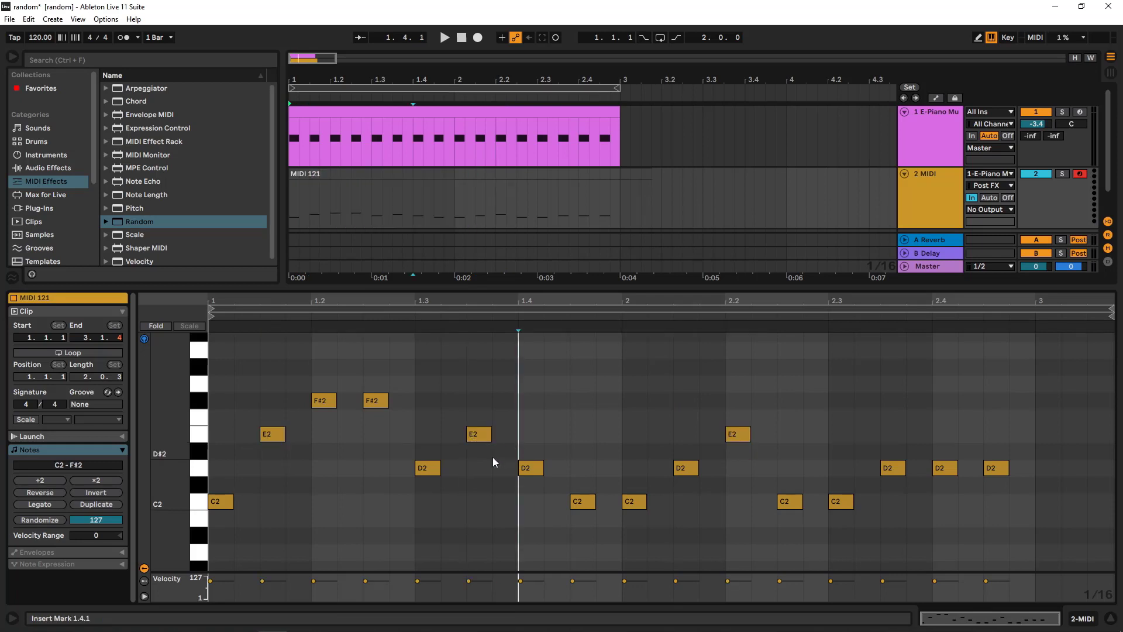
left_click(483, 435)
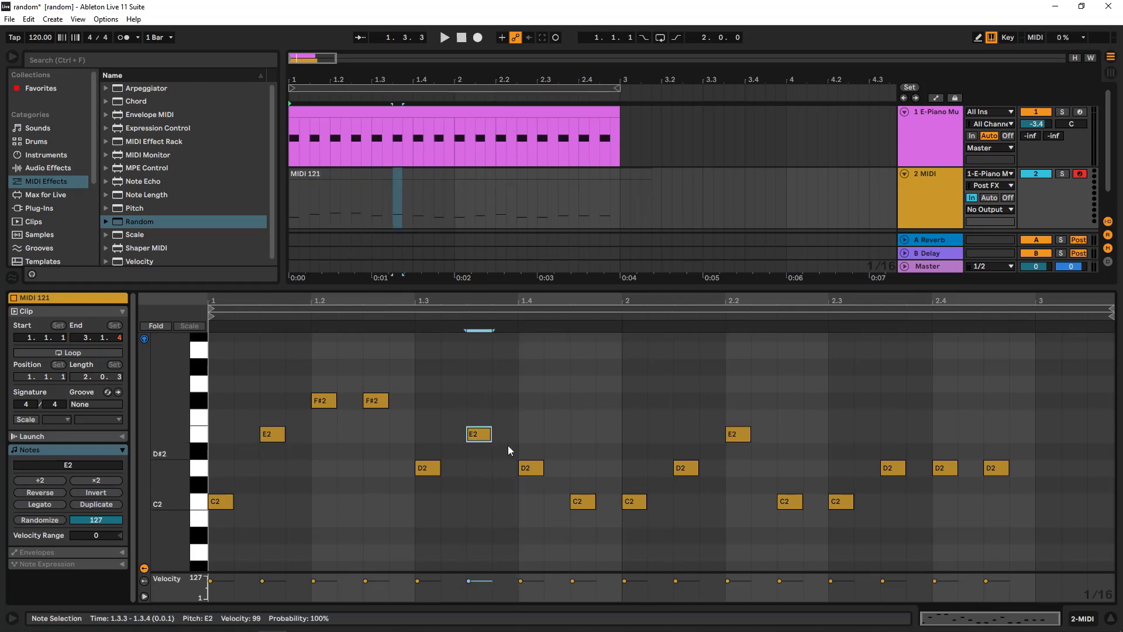
left_click_drag(270, 392, 438, 398)
left_click(317, 414)
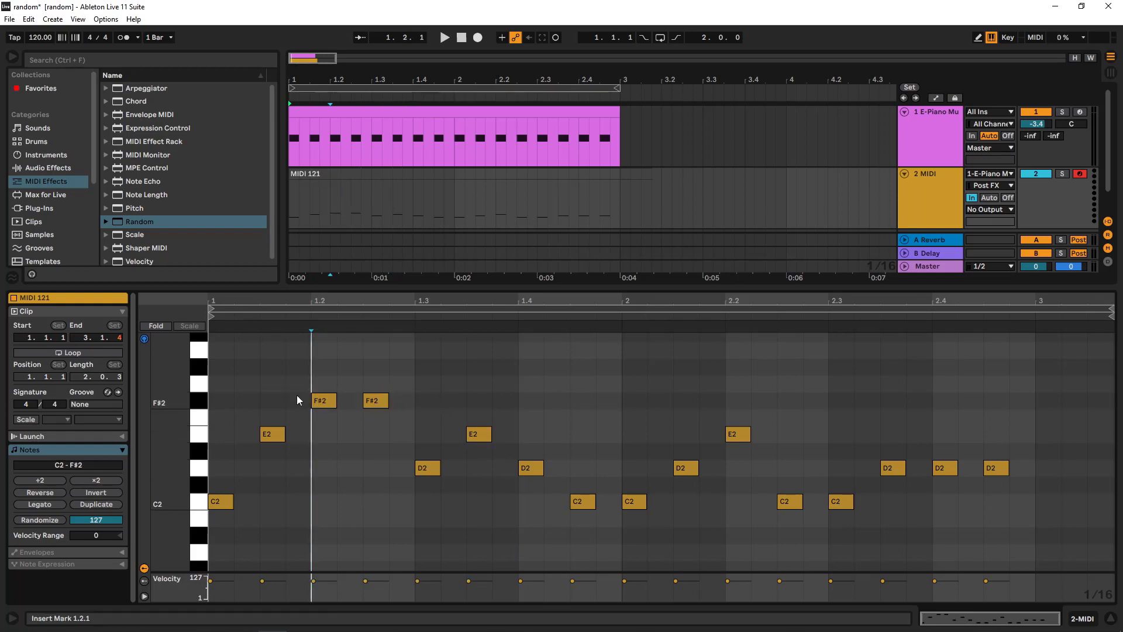
left_click_drag(284, 389, 415, 402)
- Set Random's Choices to 1 and its Scale to 5
left_click(936, 134)
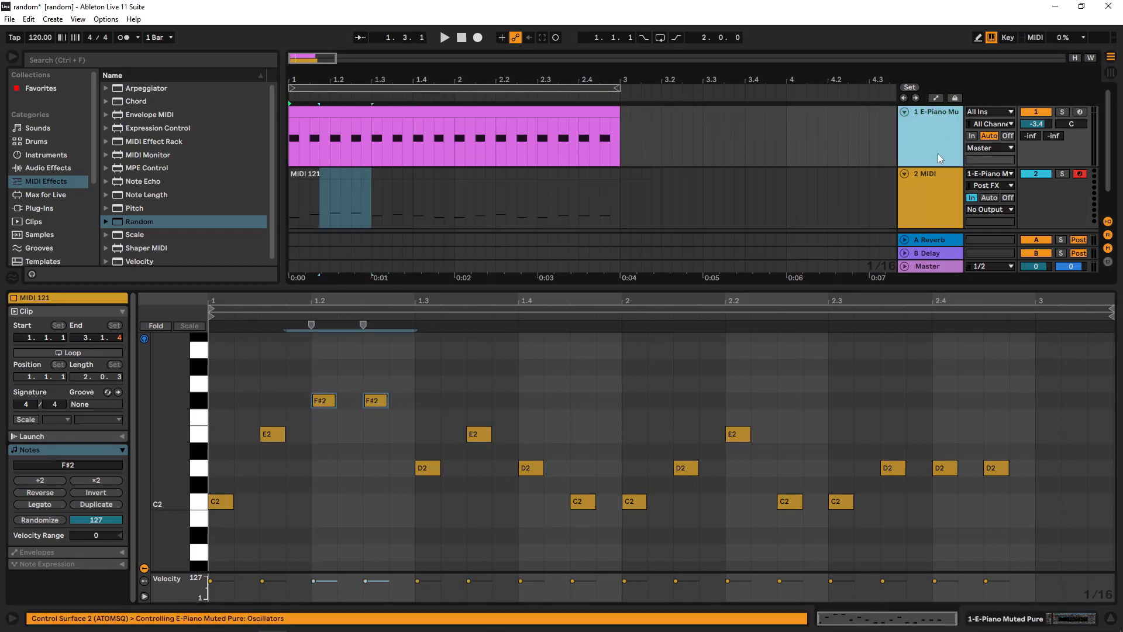
double_click(938, 153)
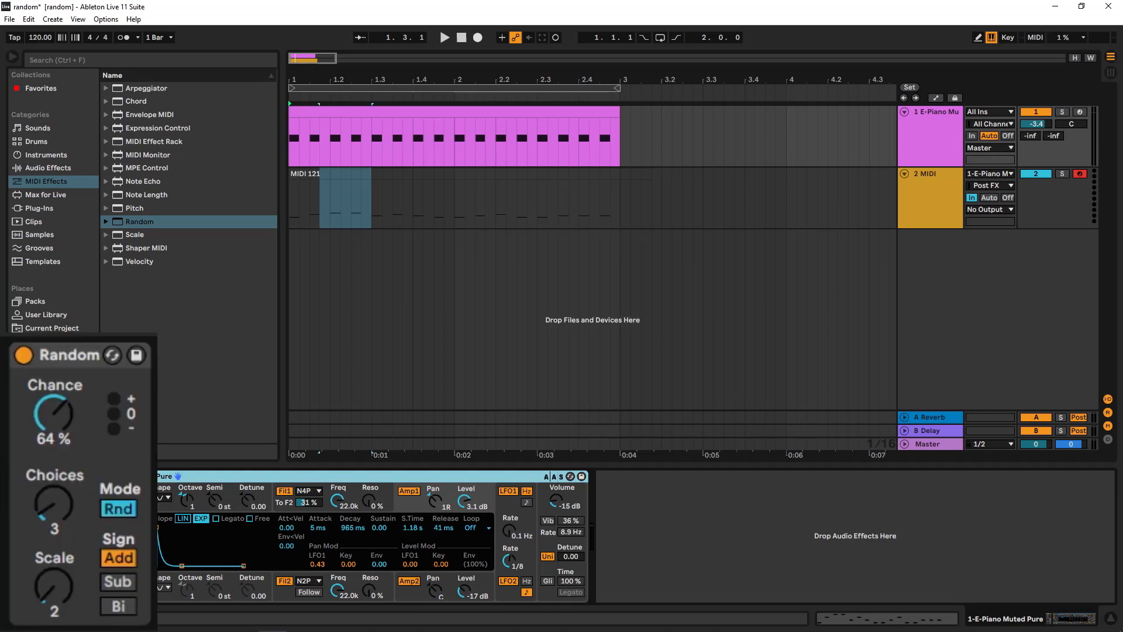
left_click_drag(50, 502, 50, 510)
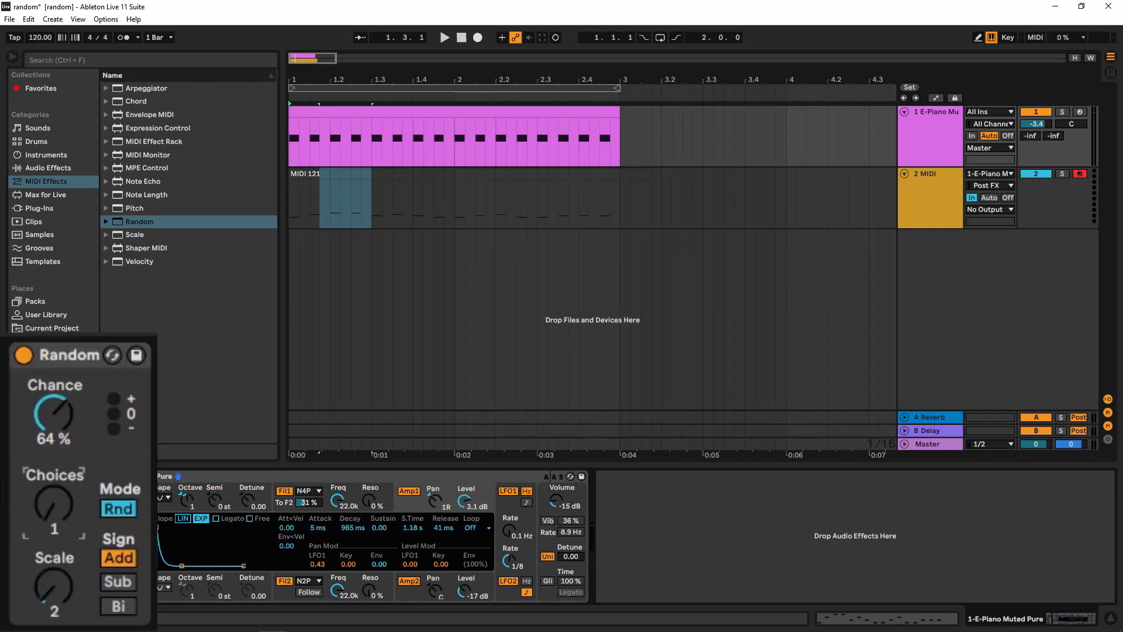
left_click_drag(69, 593, 69, 583)
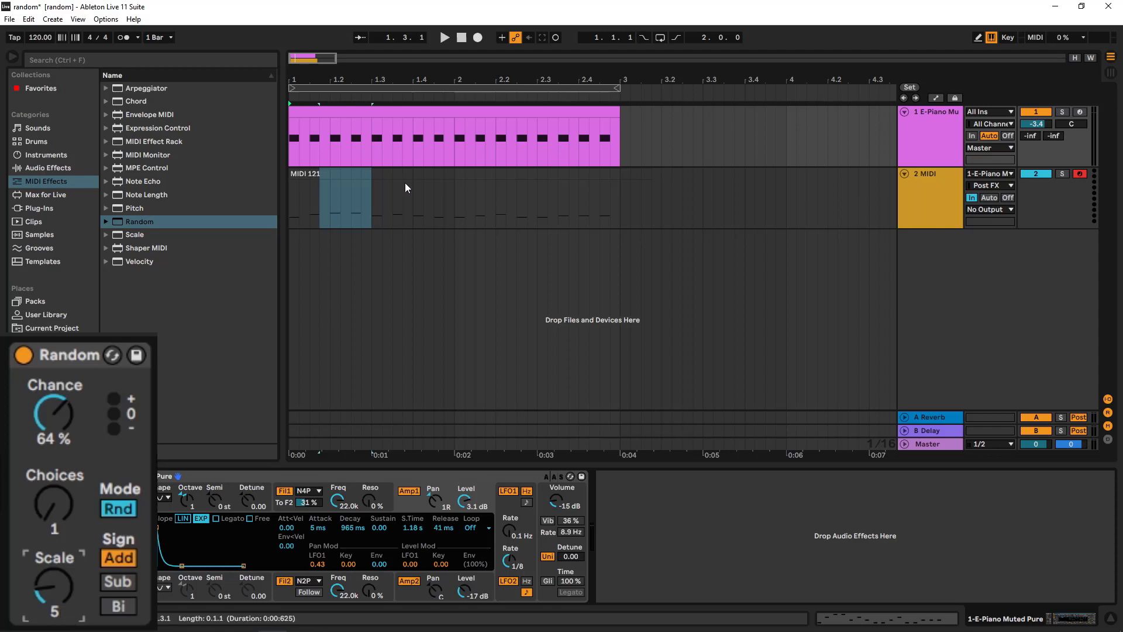
- Replace the clip on the second MIDI track with a new two-bar recording and open its notes
left_click(462, 37)
key("ctrl+z")
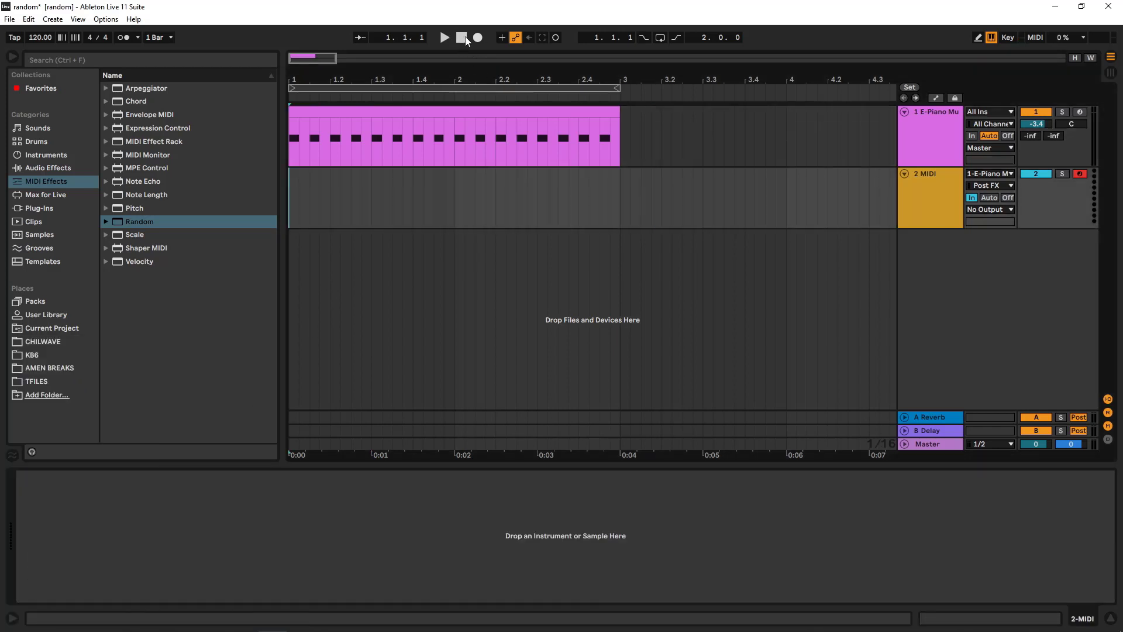
left_click(476, 39)
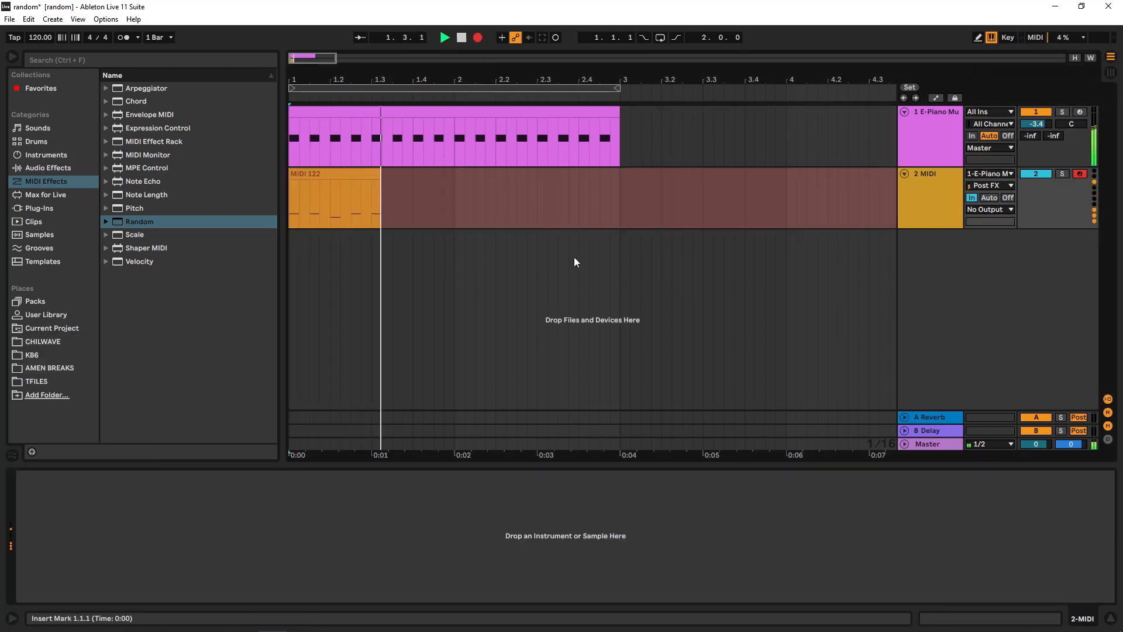
left_click(461, 38)
double_click(462, 176)
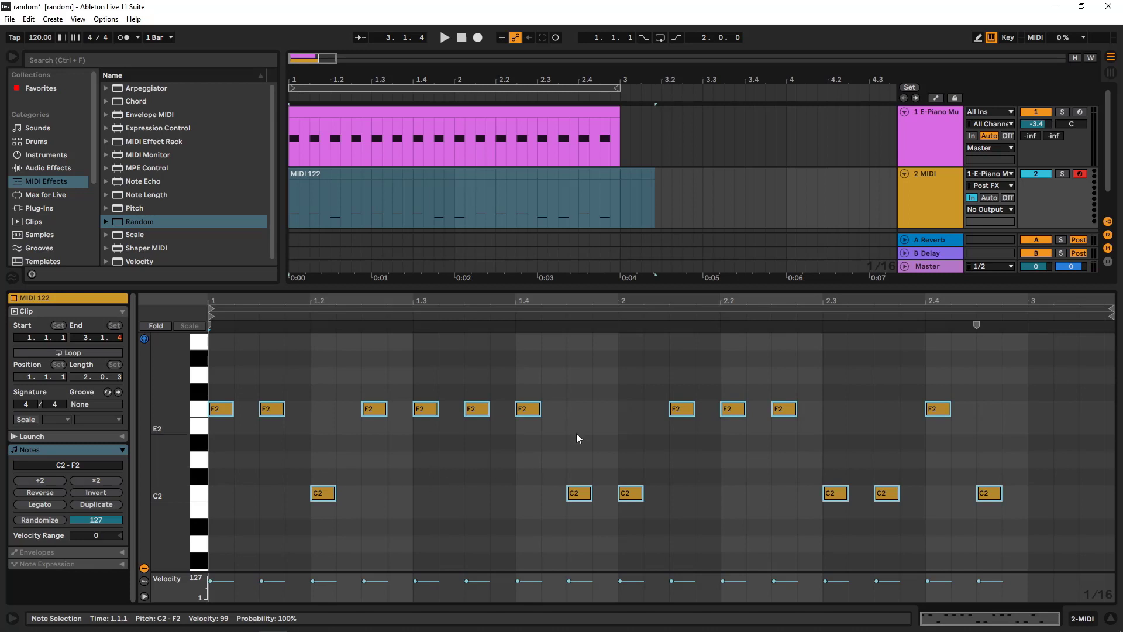
- Examine the recorded clip's C2 and F2 notes and the semitone rows lying between the two pitches
left_click(413, 505)
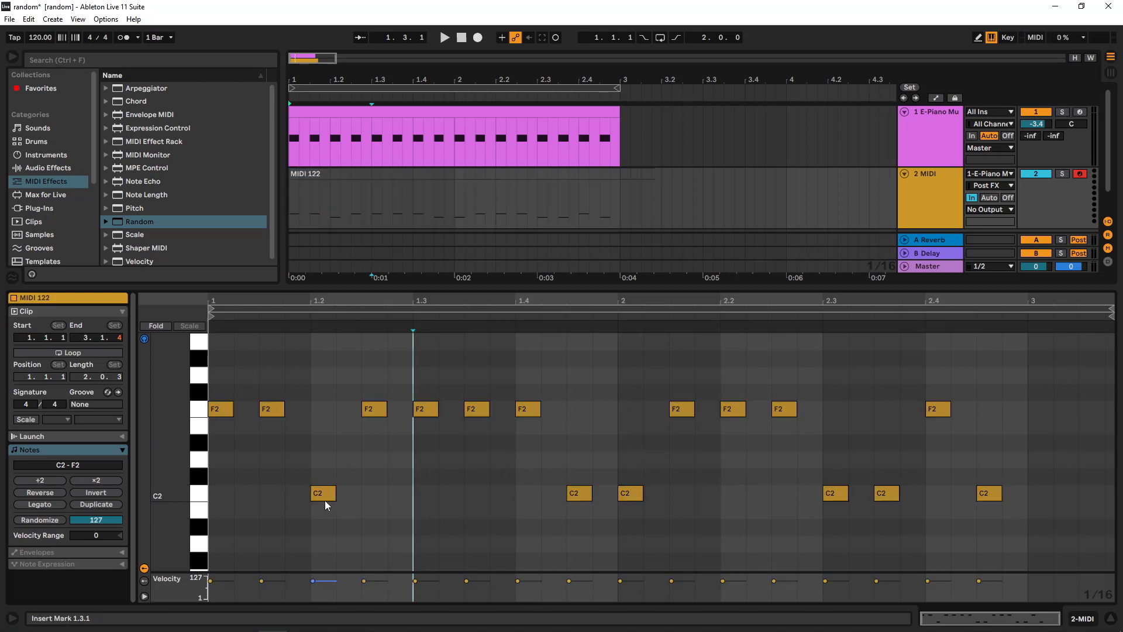
left_click(324, 496)
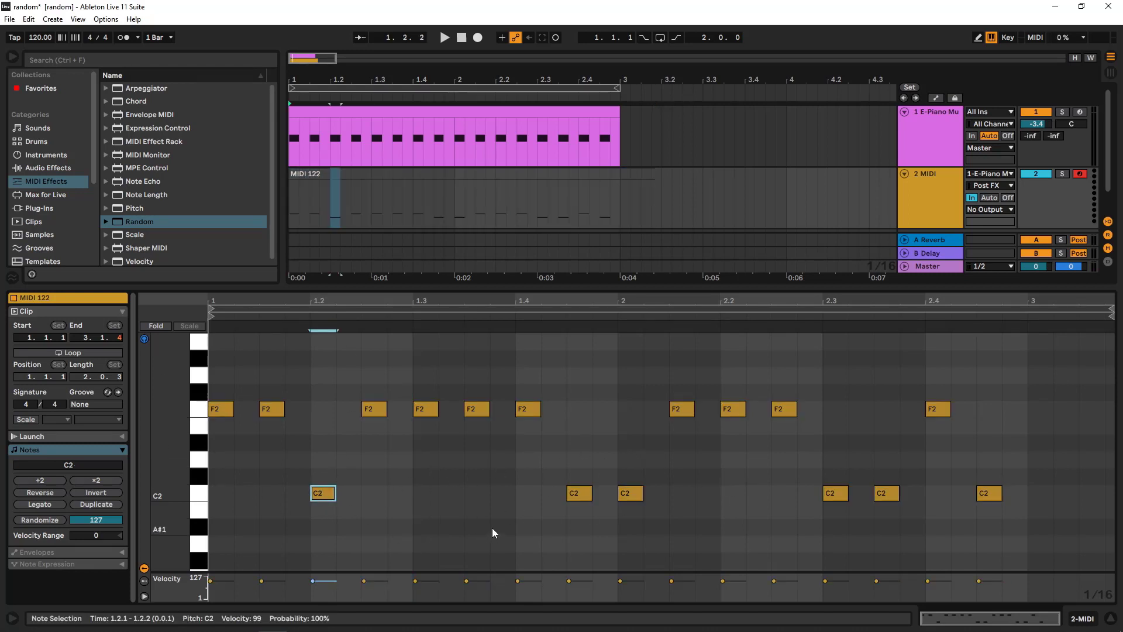
left_click(350, 480)
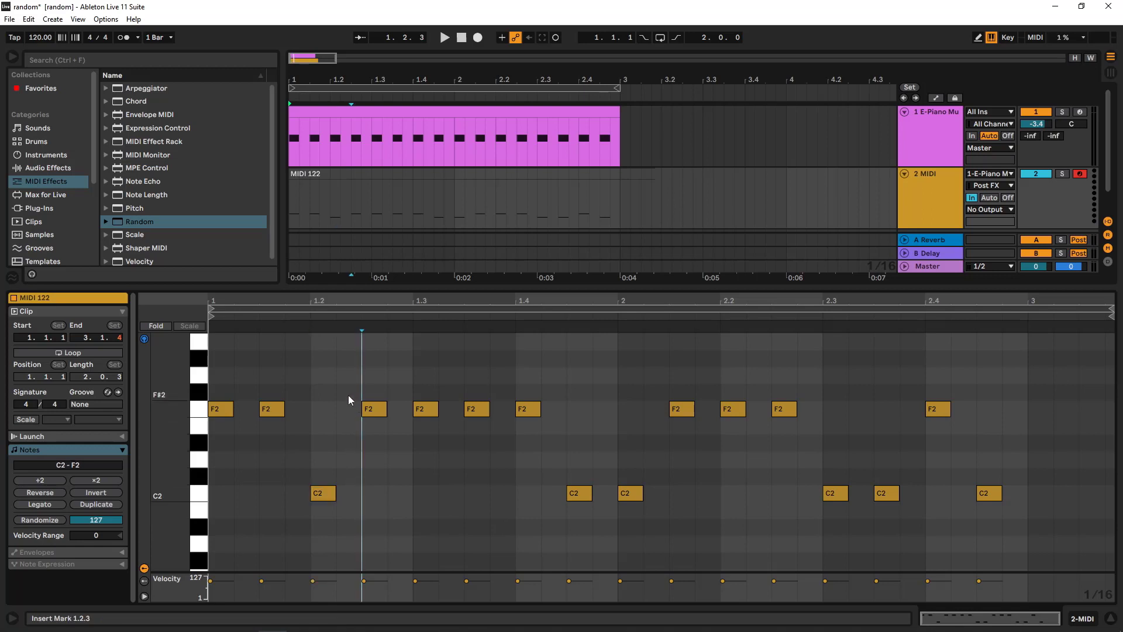
left_click(374, 410)
- Draw temporary C#2, D2, D#2 and E2 notes between the C2 and F2 levels at 1.2.2, and delete them again
double_click(349, 475)
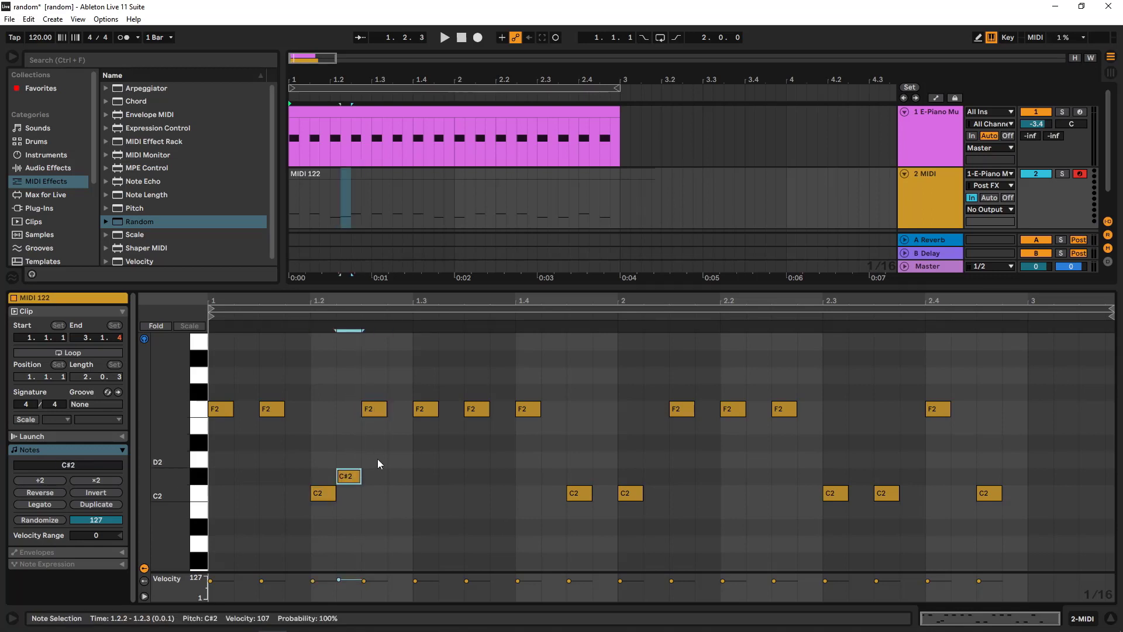
double_click(350, 459)
double_click(349, 443)
double_click(349, 426)
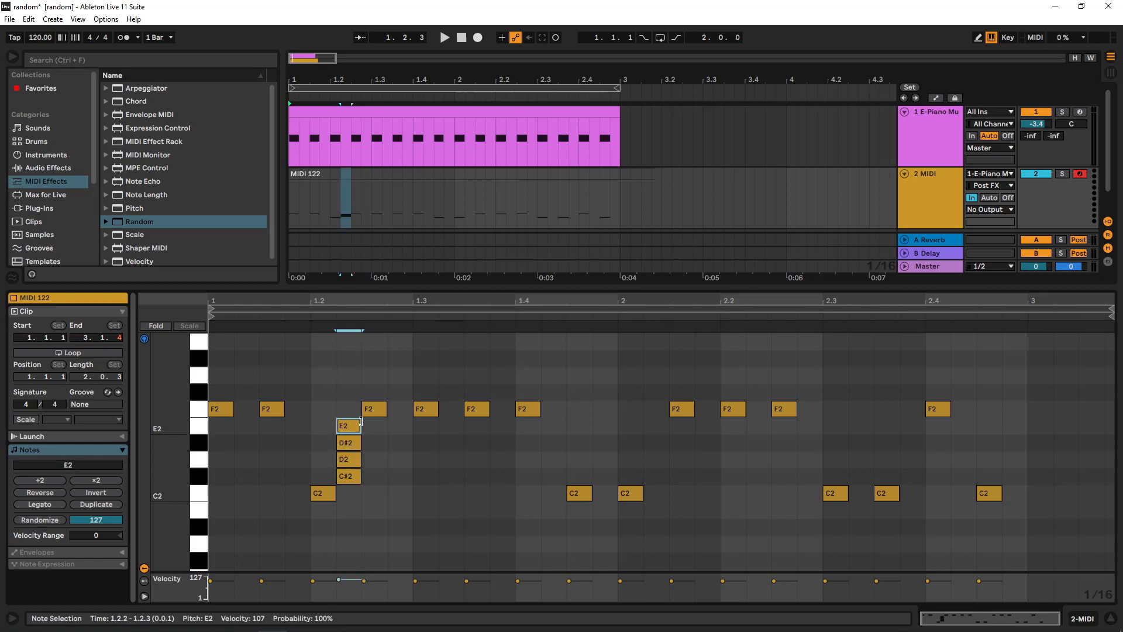
left_click_drag(320, 417, 408, 482)
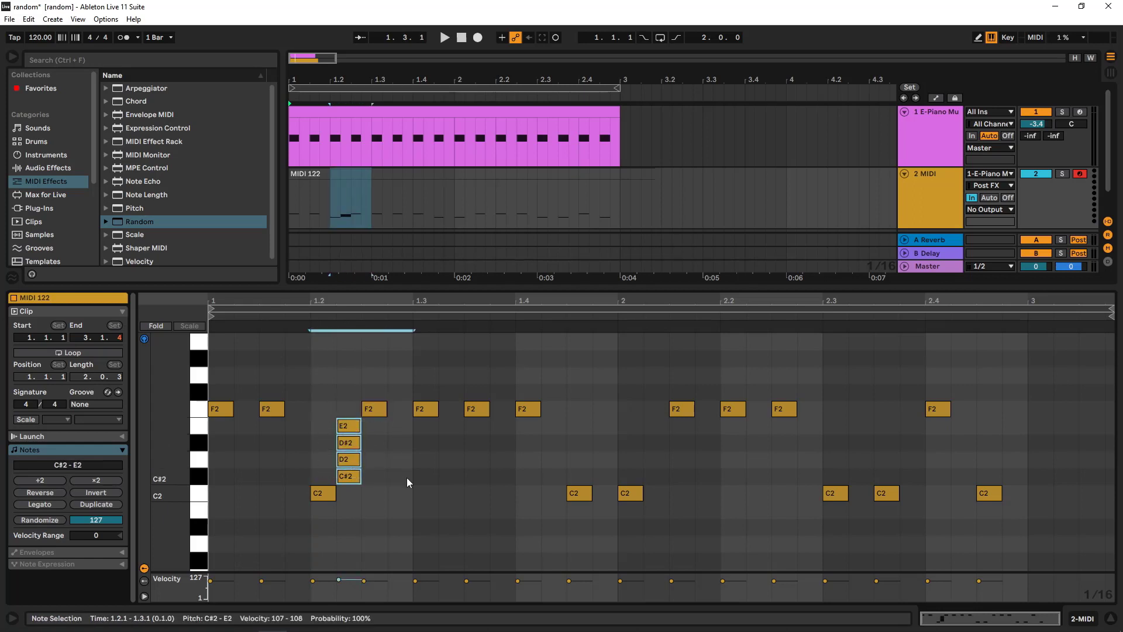
key("Delete")
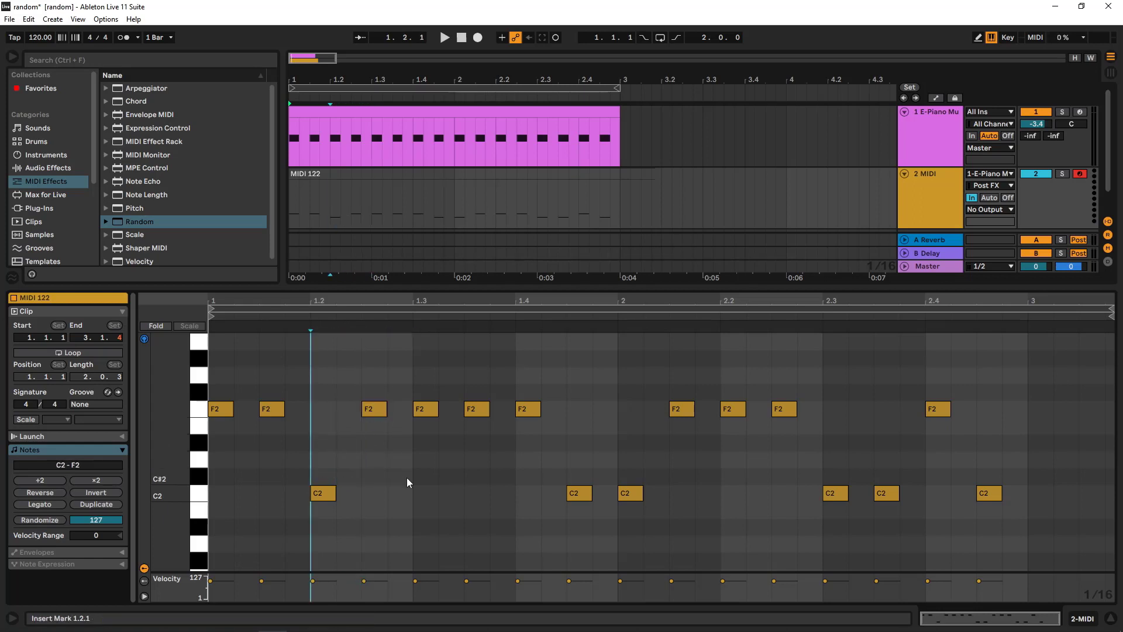
- Check Random's settings on the E-Piano track and delete the recorded clip from the second MIDI track
left_click(942, 131)
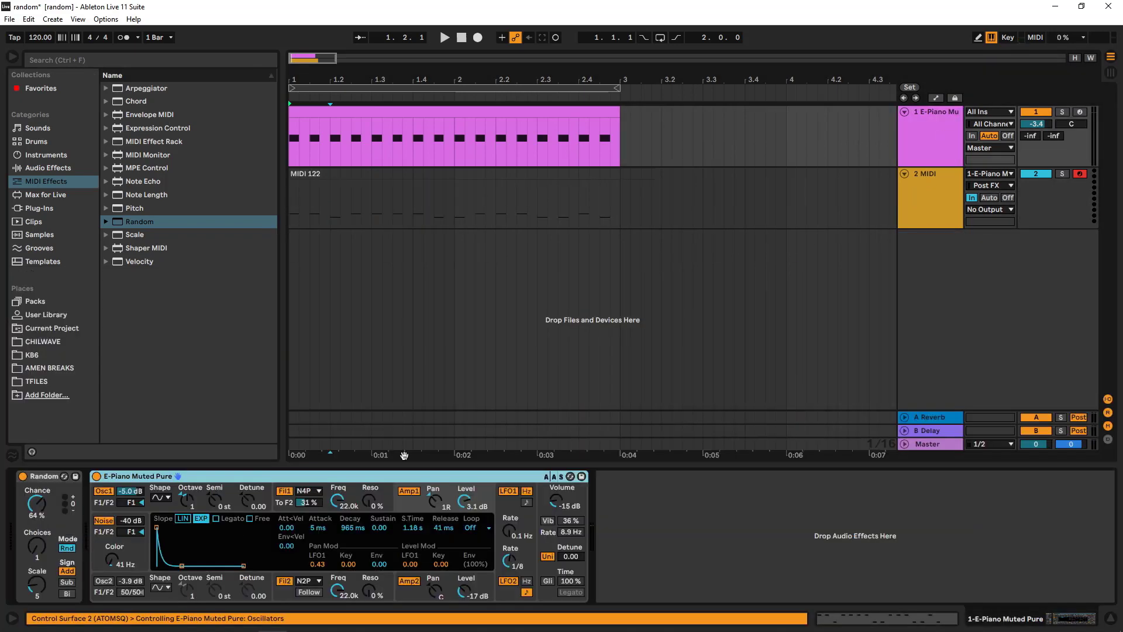
left_click(599, 188)
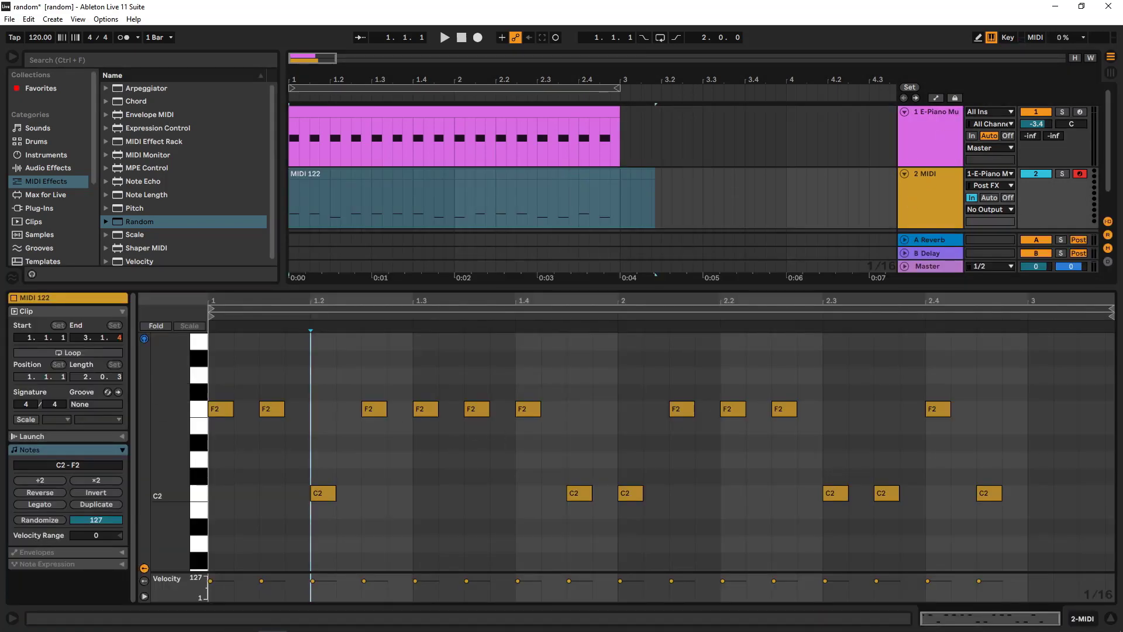
left_click(917, 144)
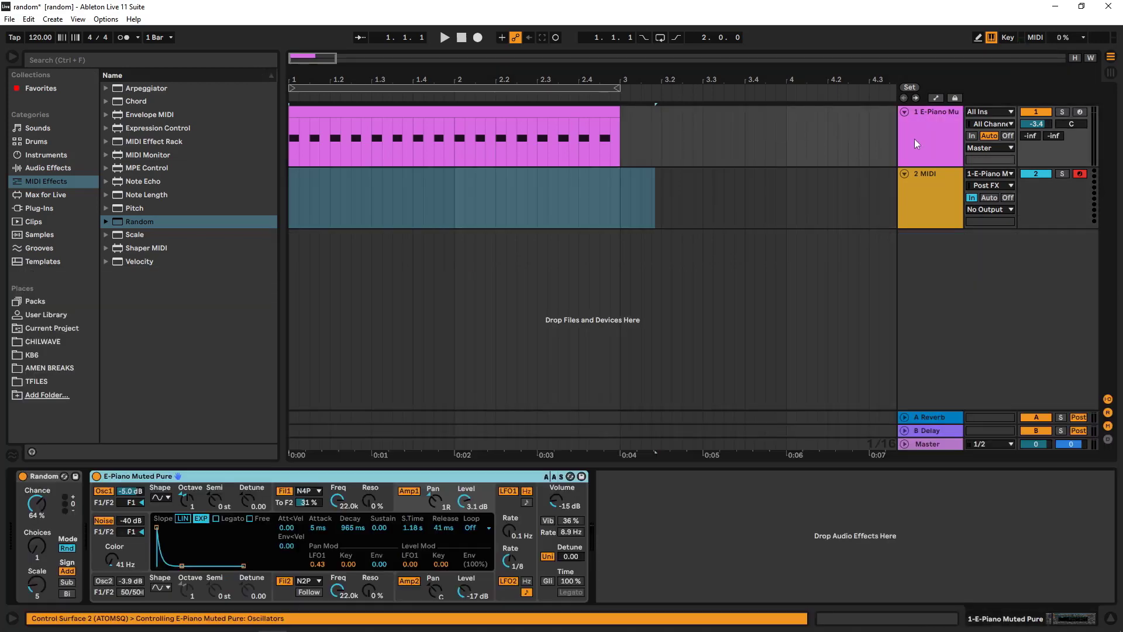
- Set Random's Scale to 1 and Choices to 5, and switch its Mode from Rnd to Alt
mouse_move(36, 584)
left_mouse_down()
mouse_move(37, 562)
mouse_move(37, 596)
left_mouse_up()
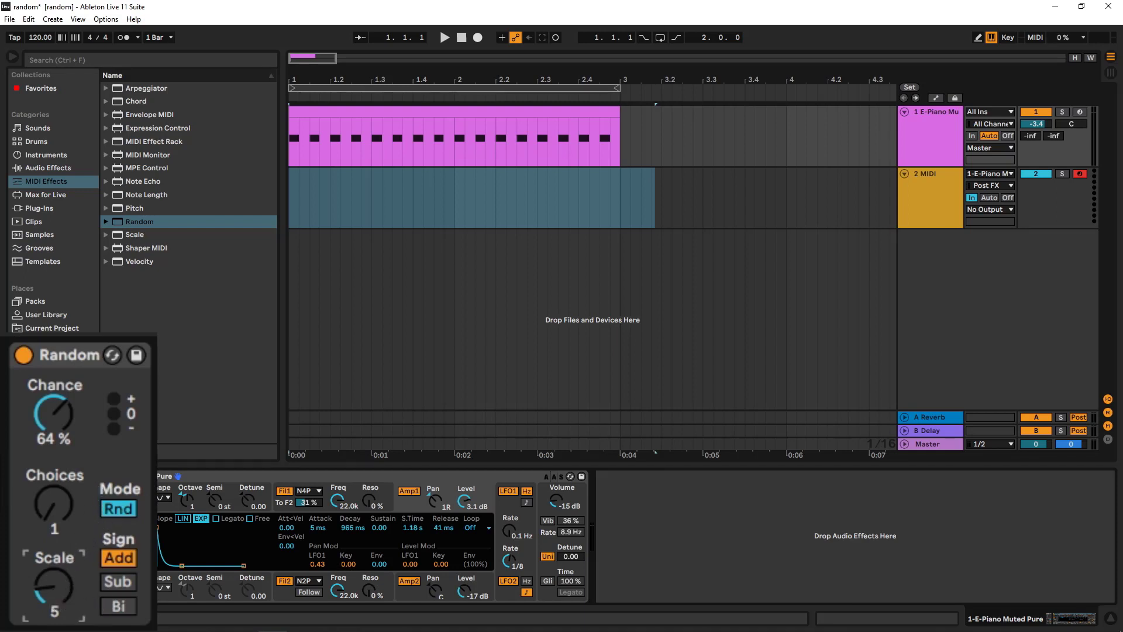
left_click_drag(51, 602, 61, 620)
left_click(58, 502)
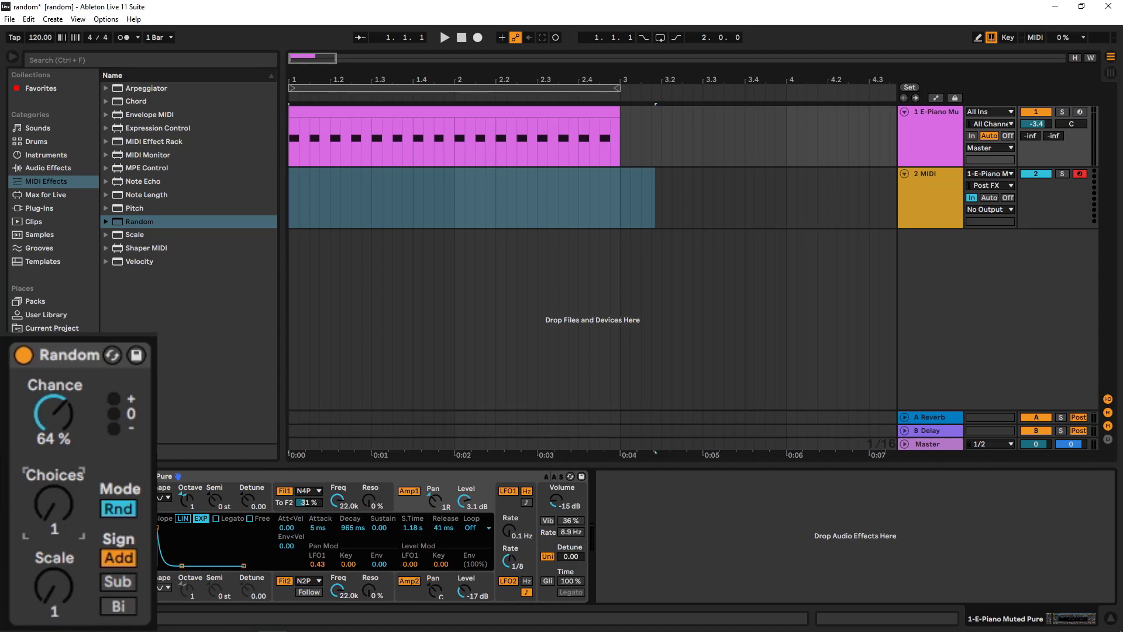
left_click_drag(57, 501, 57, 478)
left_click(120, 509)
- Record the two-bar pattern from the start onto the second MIDI track and open the new clip's notes
left_click(461, 38)
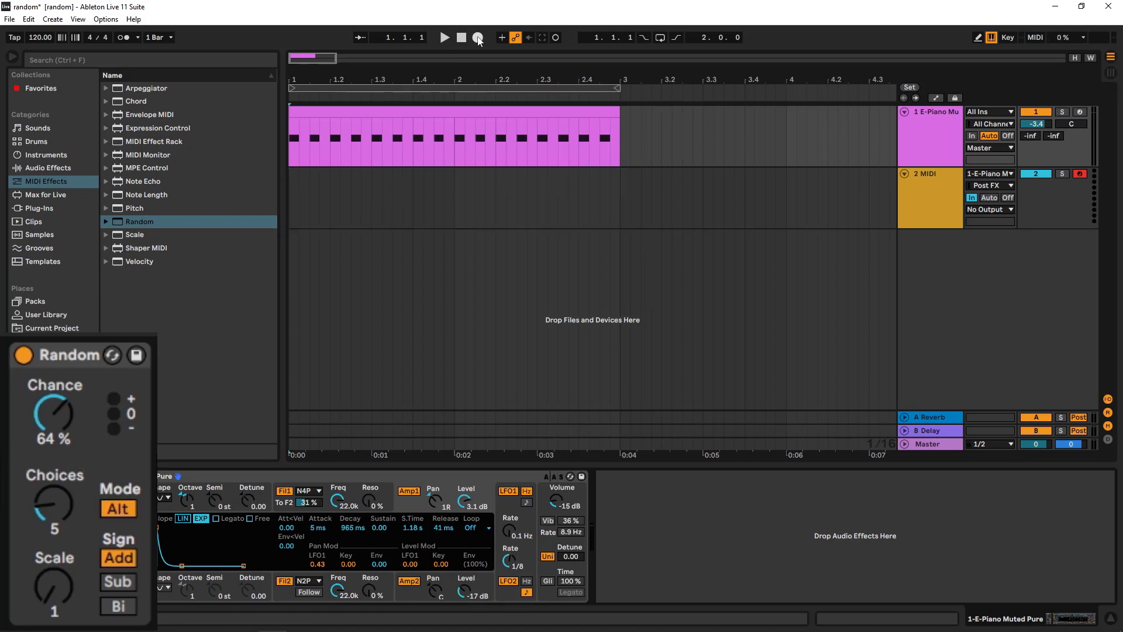
left_click(477, 38)
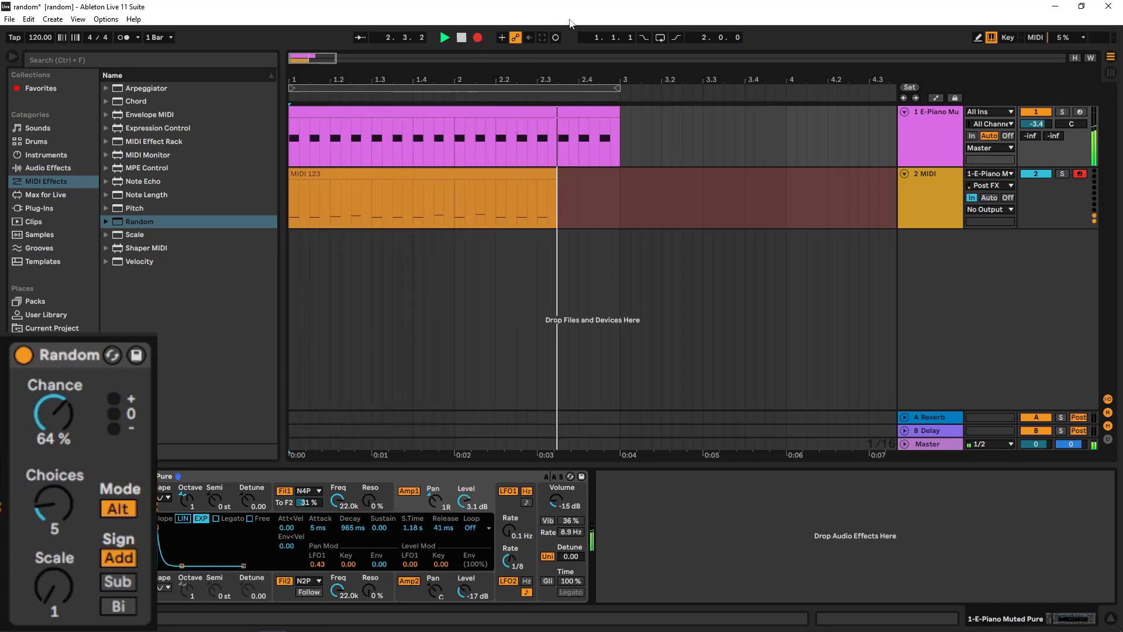
left_click(460, 37)
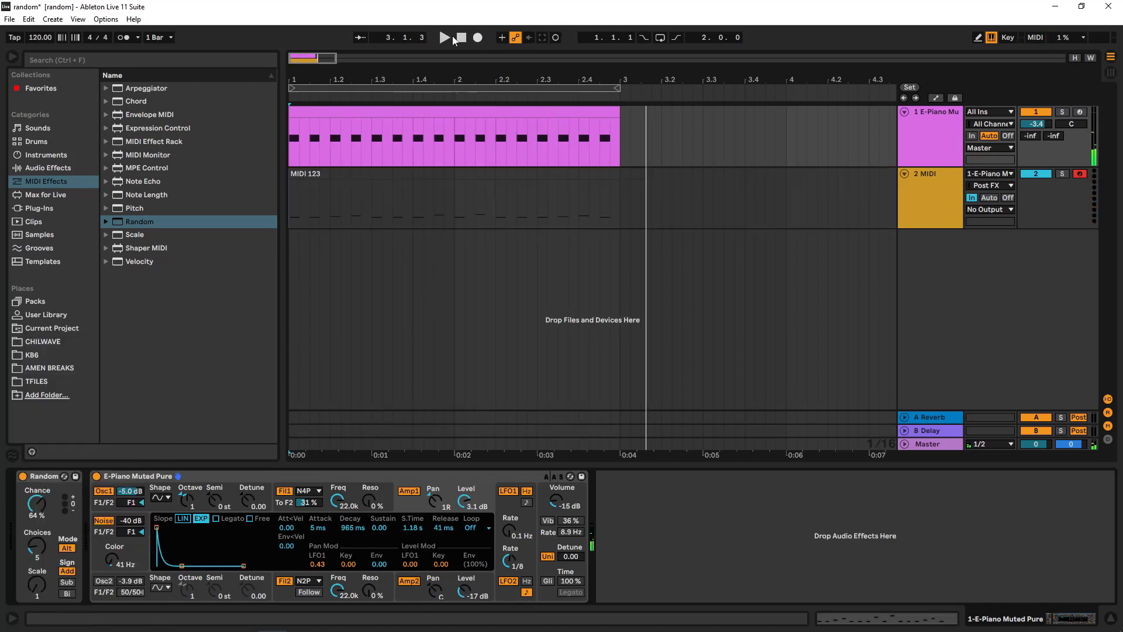
double_click(493, 179)
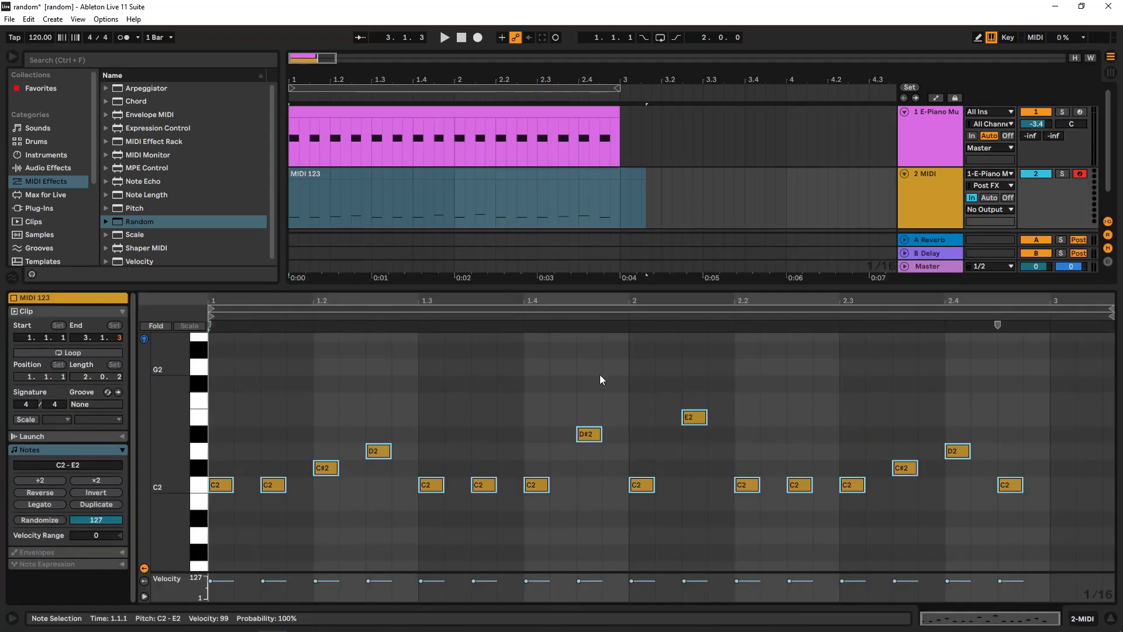
- Examine the order of the raised notes from C#2 through D#2 and the C2 notes between them in the clip's first bar
left_click(581, 177)
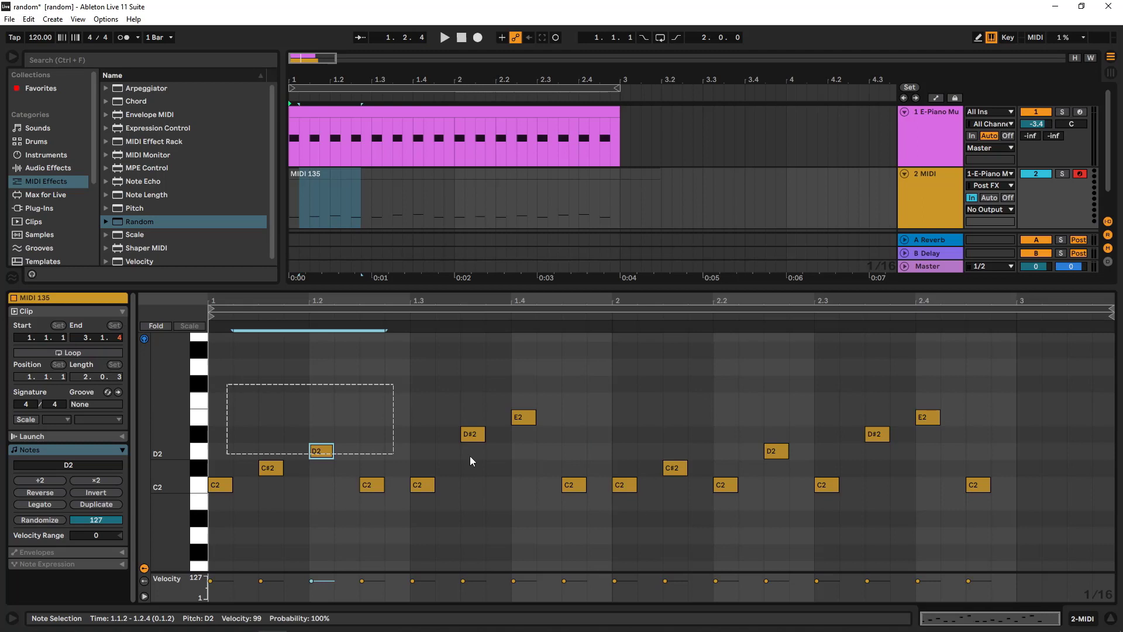
left_click_drag(469, 455, 959, 463)
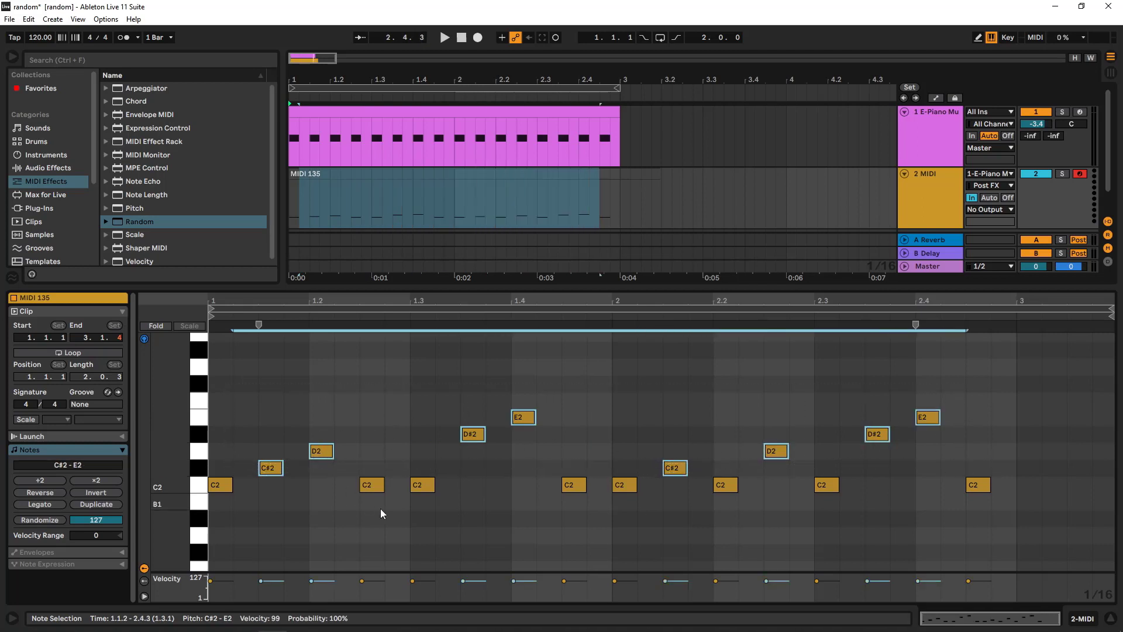
left_click(319, 489)
left_click(319, 451)
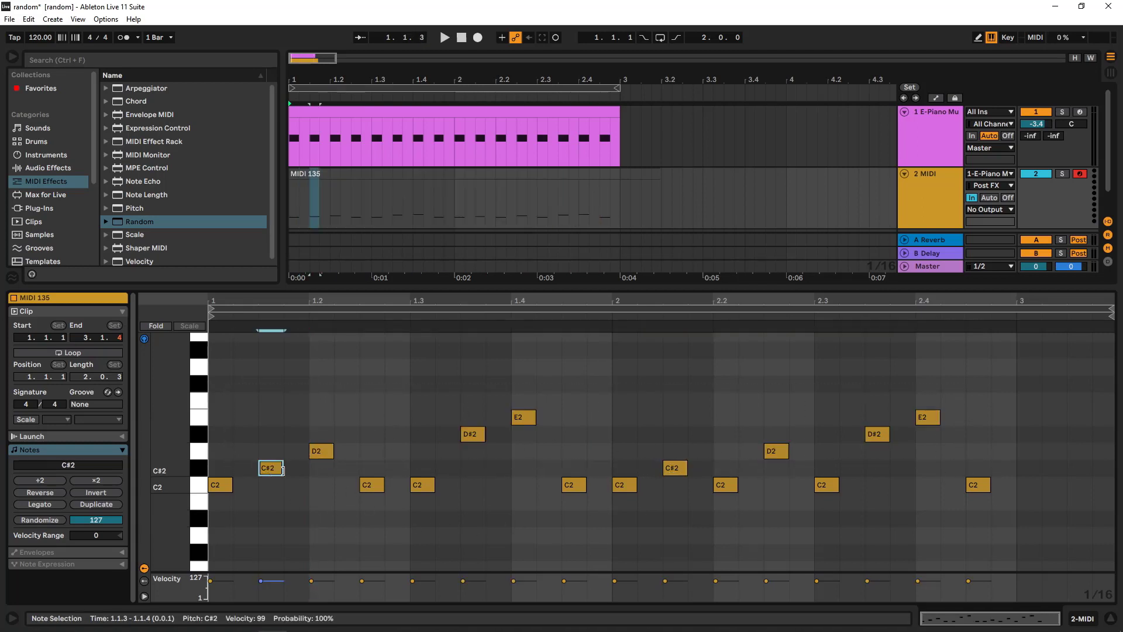
left_click_drag(347, 481, 437, 494)
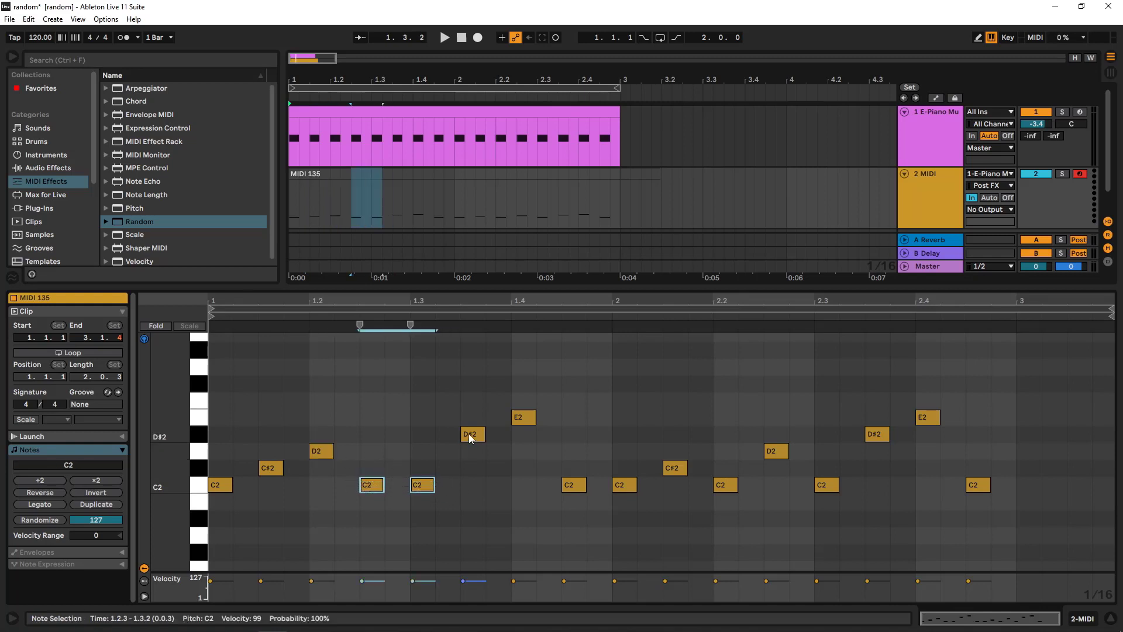
left_click(468, 433)
left_click(321, 450)
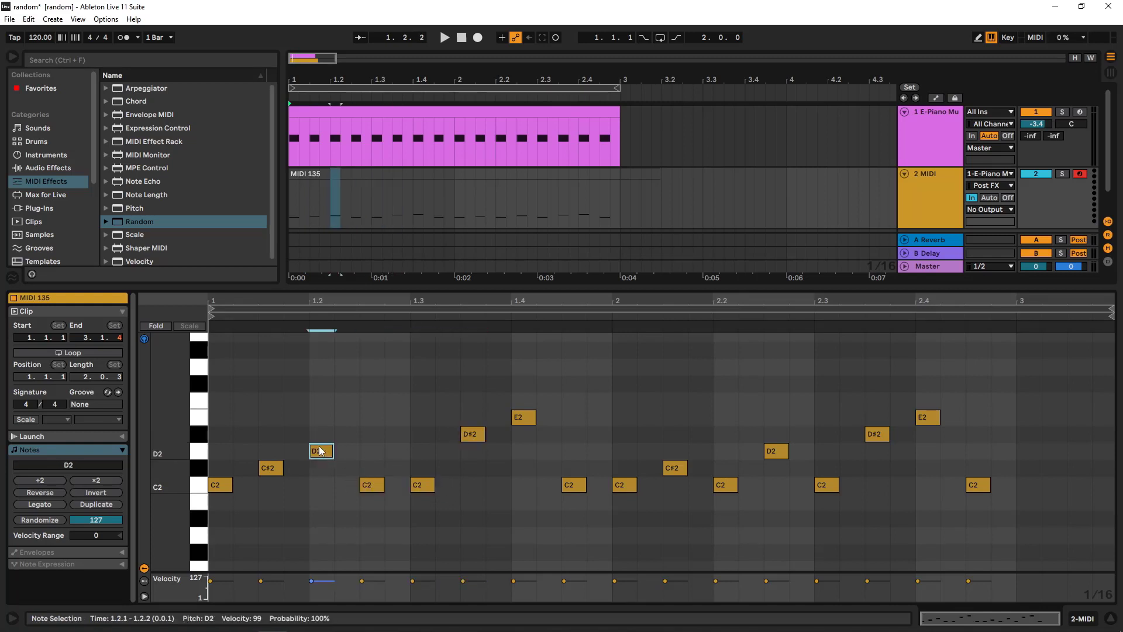
left_click(468, 436)
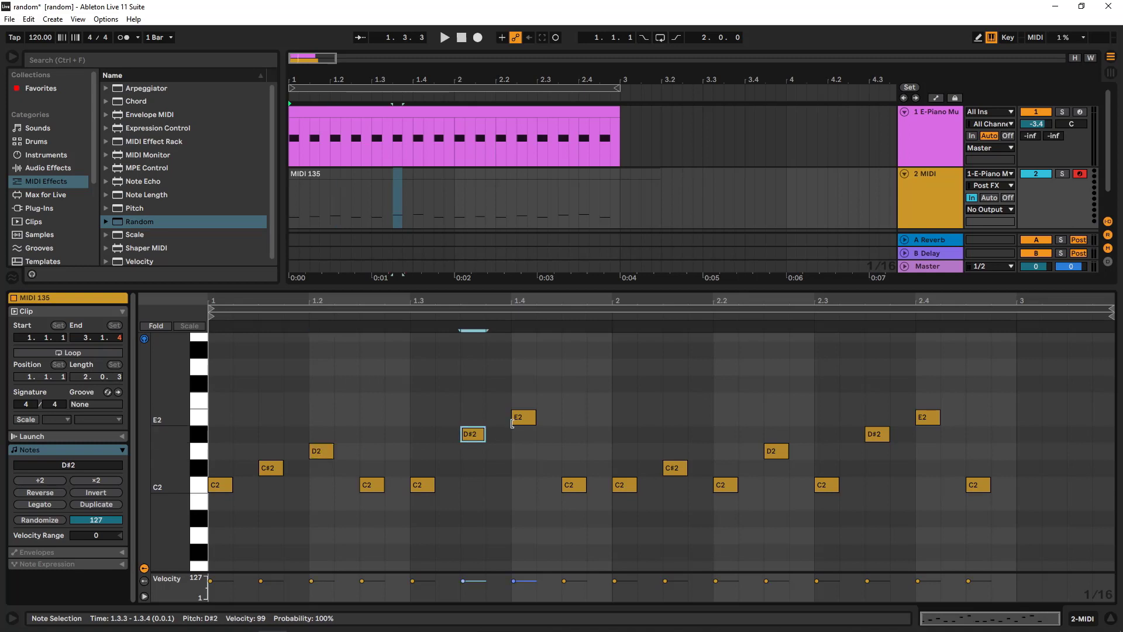
- Examine how C#2, D2, D#2 and E2 follow one another among the C2 notes in the clip's second bar
left_click_drag(567, 452, 638, 512)
left_click(674, 470)
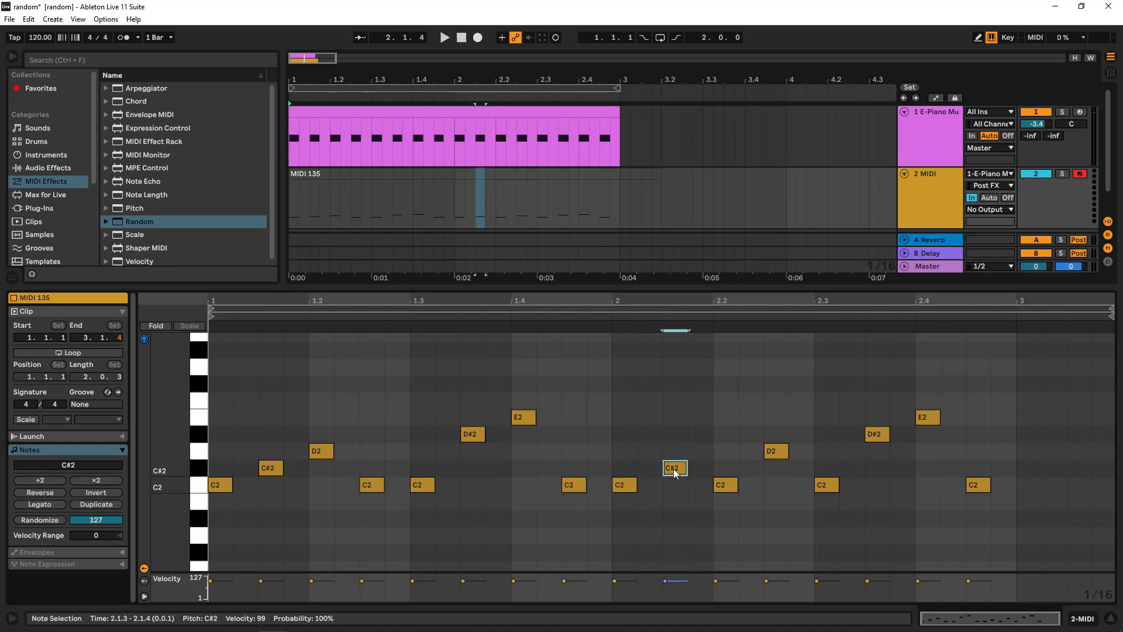
left_click_drag(709, 452, 740, 507)
left_click(776, 450)
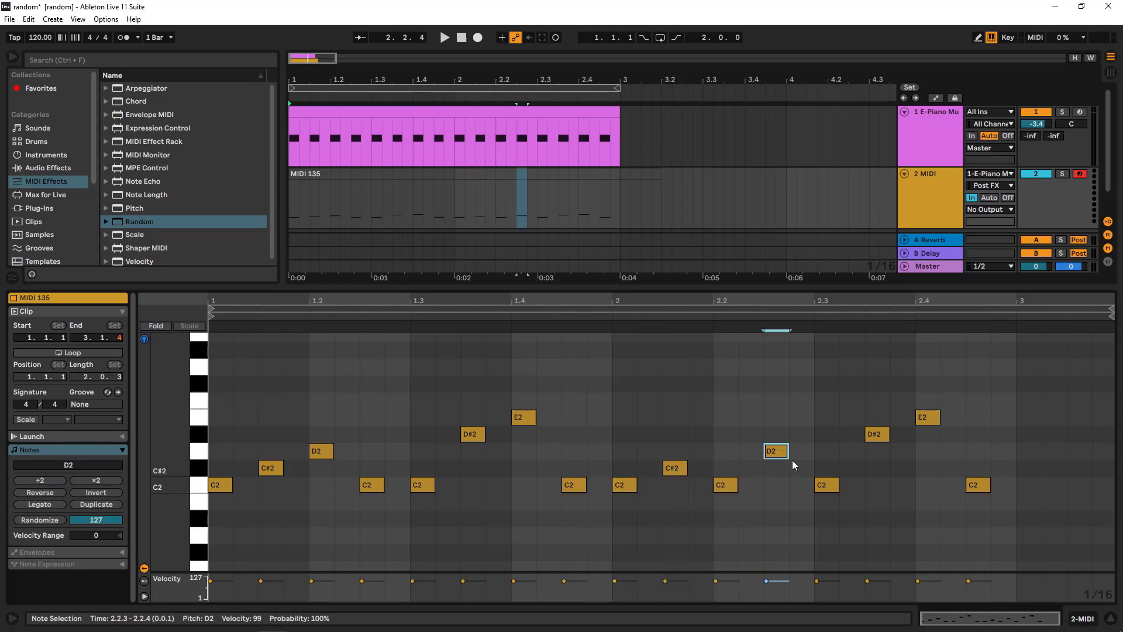
left_click(826, 485)
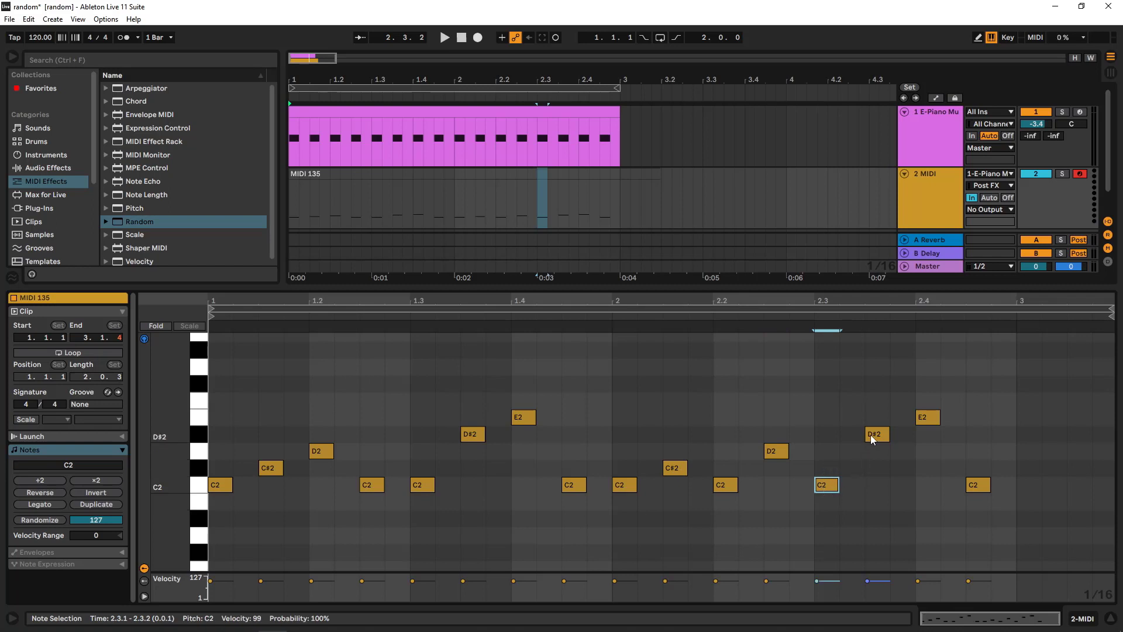
left_click(778, 451)
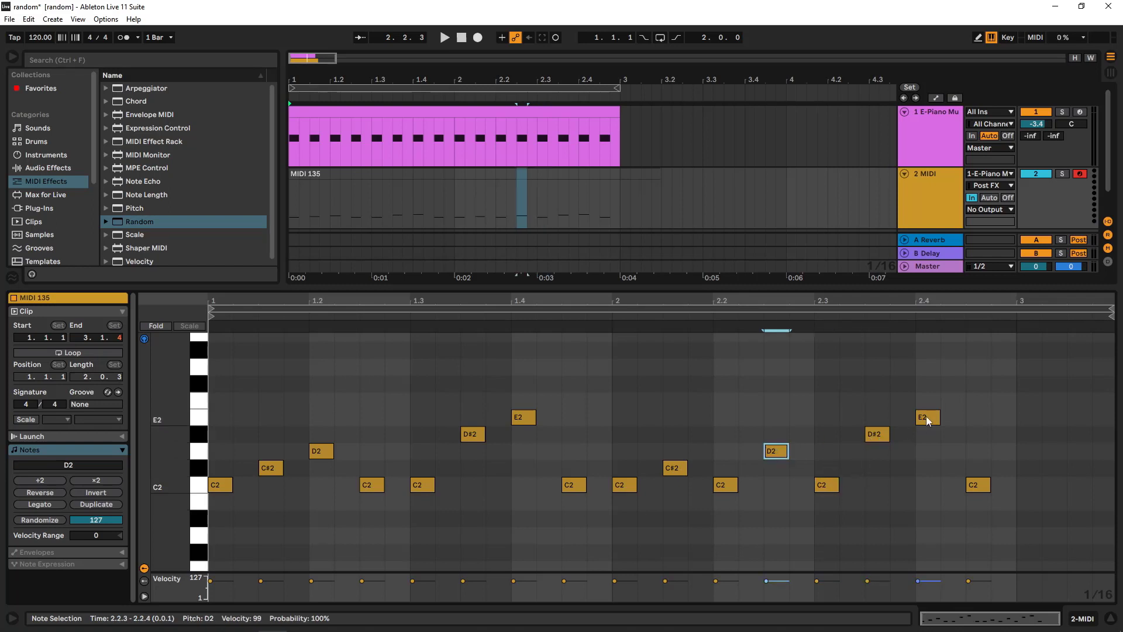
left_click(925, 416)
left_click(874, 436)
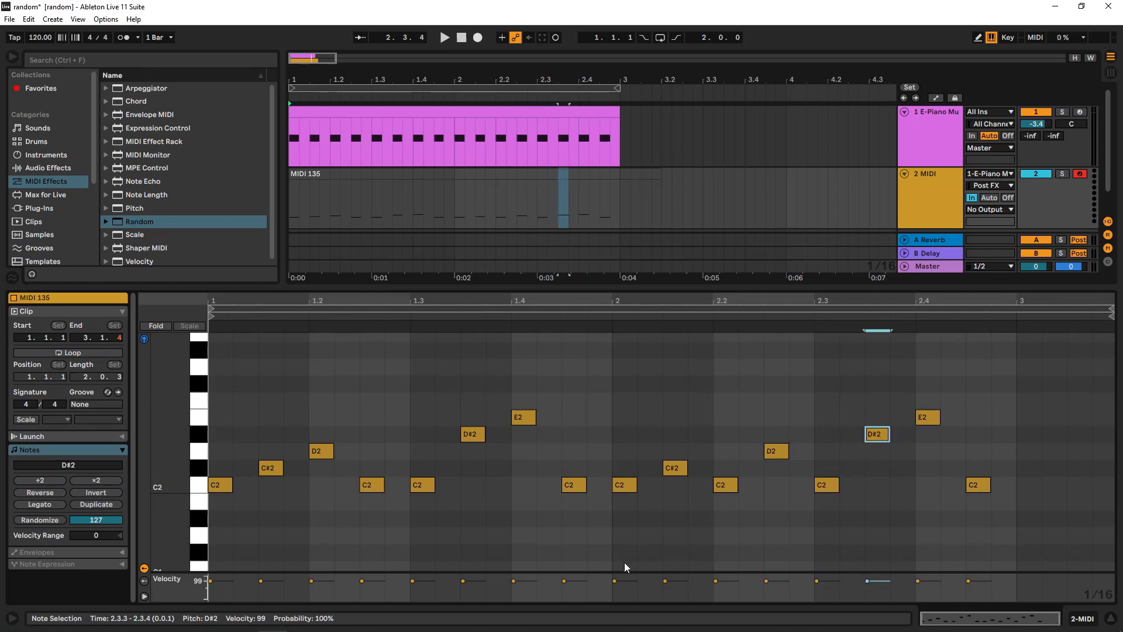
- Recheck Random's settings and compare the clip's opening C2 and C#2 notes with the original C2 pitch
left_click(916, 144)
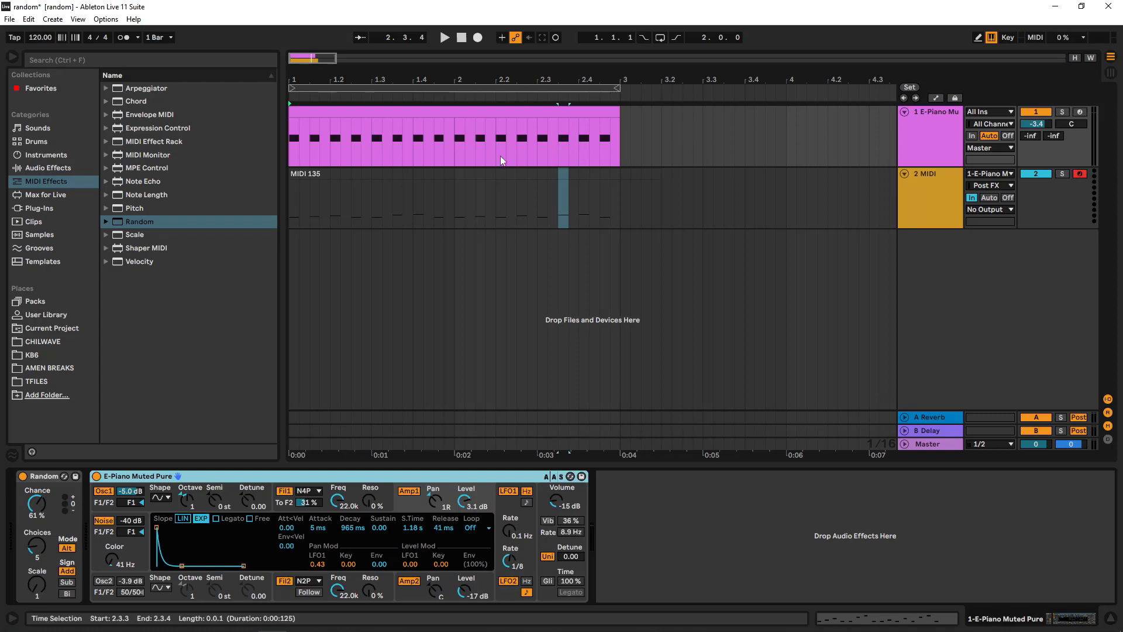
double_click(450, 173)
left_click_drag(234, 412, 222, 486)
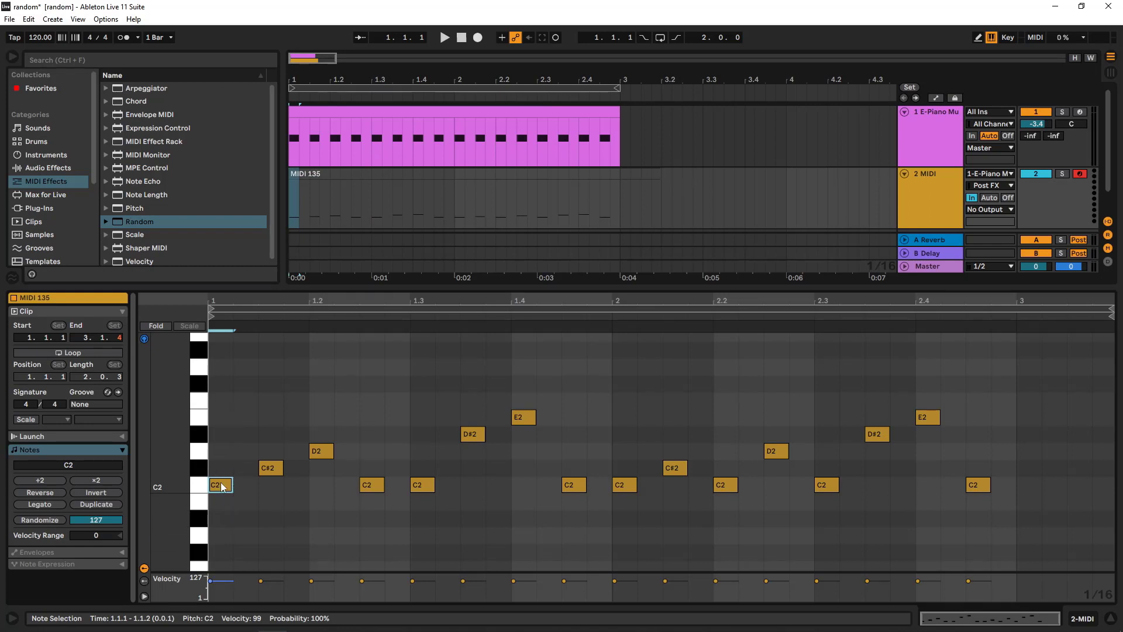
left_click_drag(229, 414, 221, 488)
left_click_drag(272, 411, 278, 485)
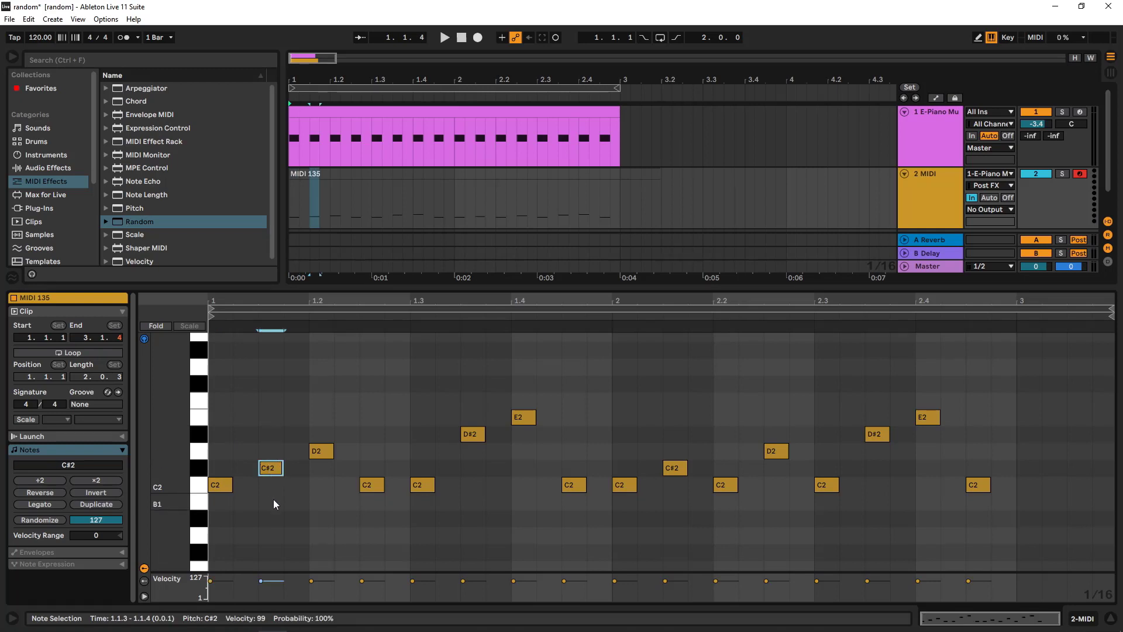
left_click(273, 500)
left_click(268, 469)
left_click_drag(259, 427, 274, 486)
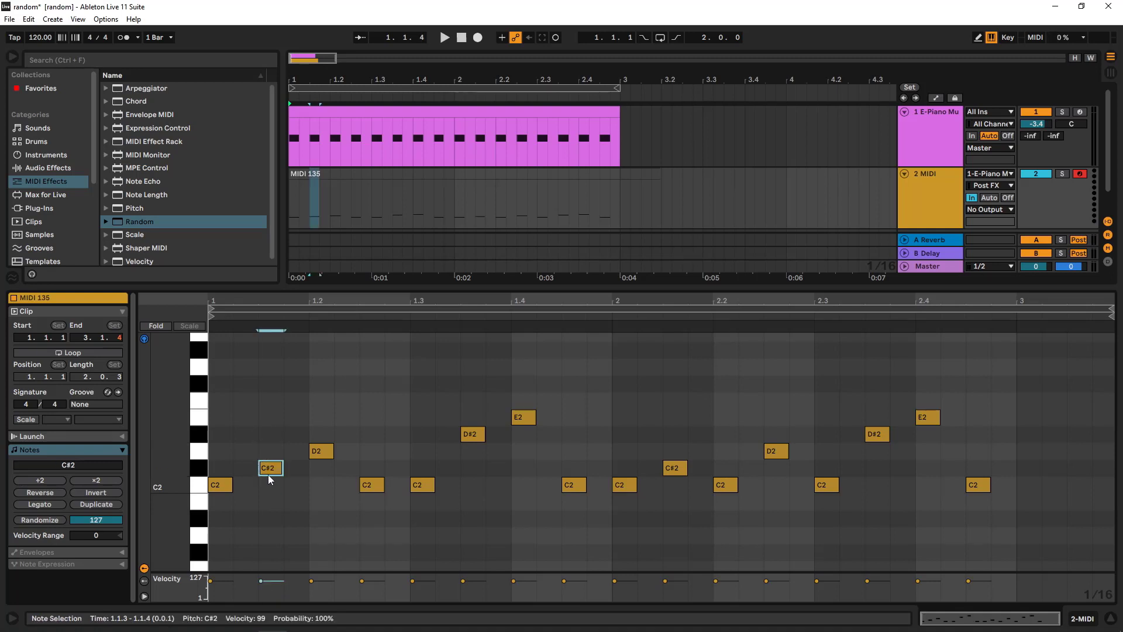
- Place and remove a temporary C2 note beneath the D2 note at 1.2.1, comparing the original pitch with D2 and C#2
left_click(320, 475)
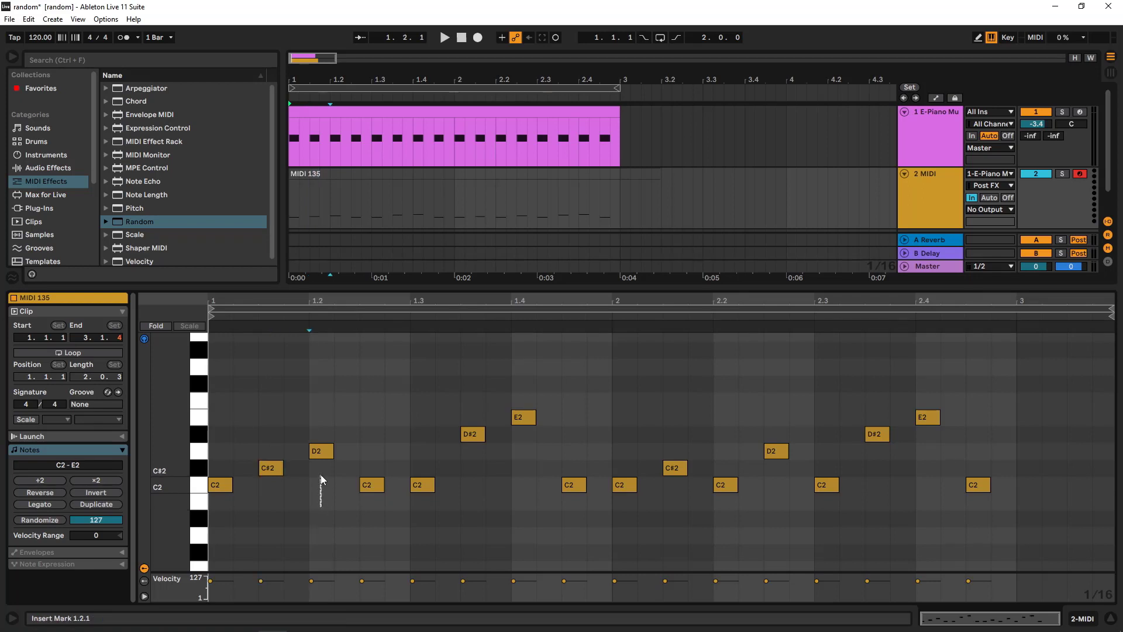
double_click(321, 483)
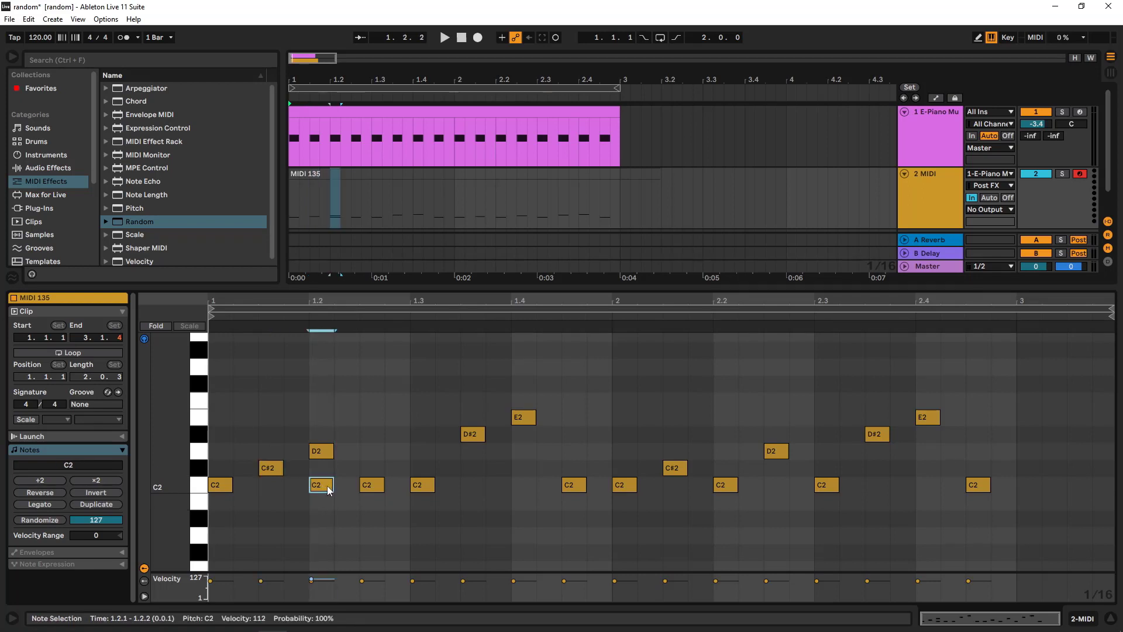
double_click(328, 486)
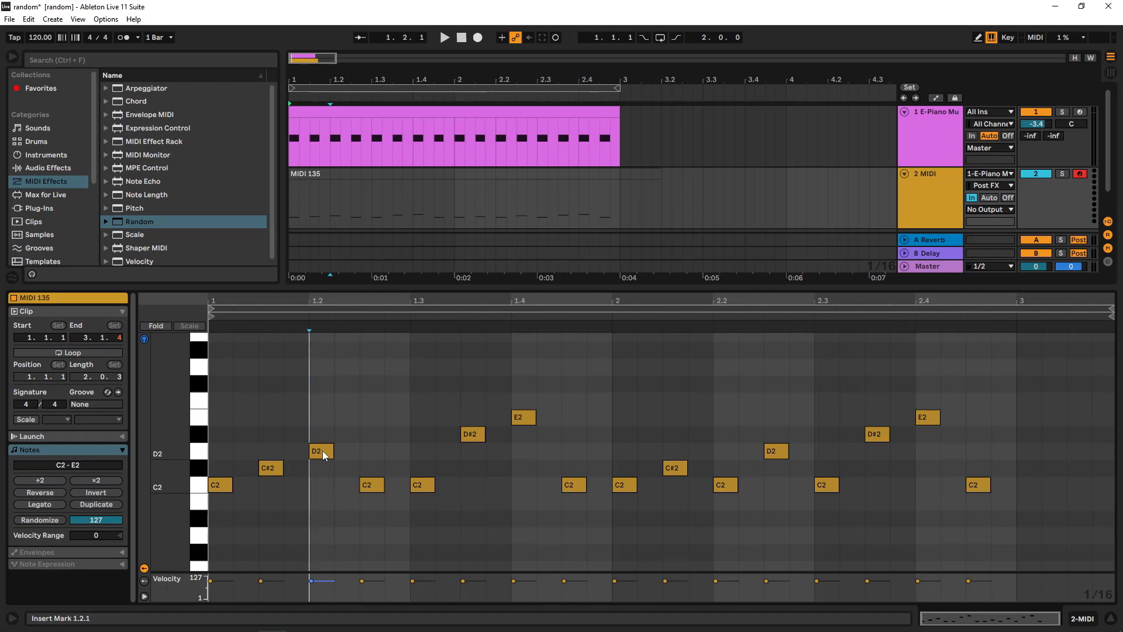
mouse_move(322, 451)
left_mouse_down()
mouse_move(323, 425)
mouse_move(319, 458)
left_mouse_up()
left_click(279, 468)
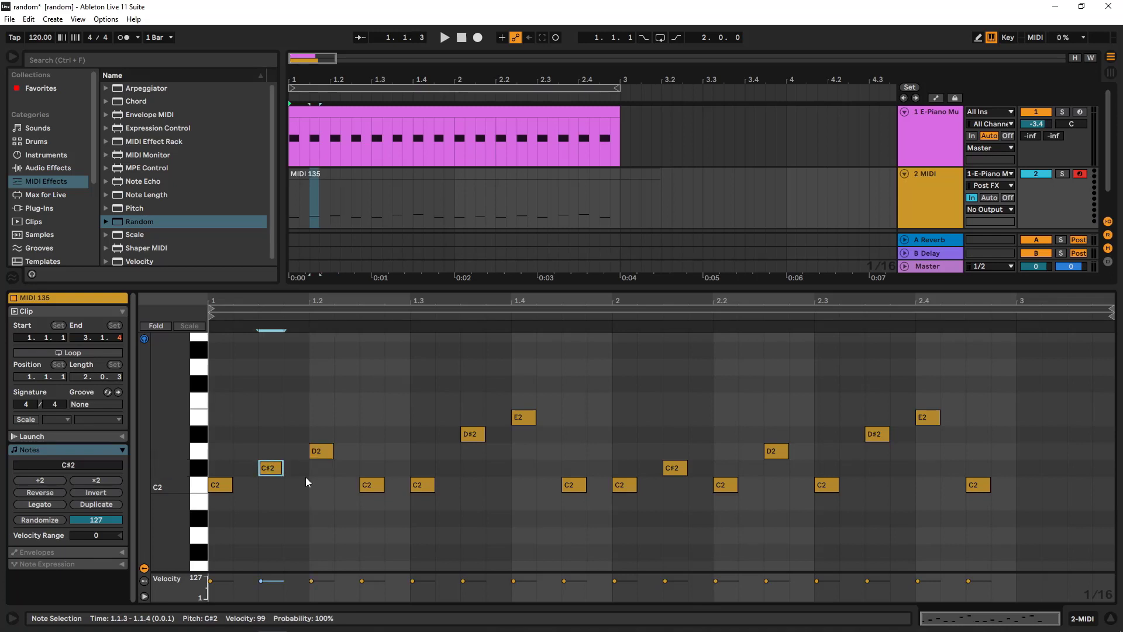
- Place and remove temporary C2 and C#2 notes beneath the D#2 note at 1.3.3 to compare its pitch with the original
mouse_move(371, 468)
left_mouse_down()
mouse_move(386, 502)
mouse_move(395, 488)
mouse_move(447, 516)
left_mouse_up()
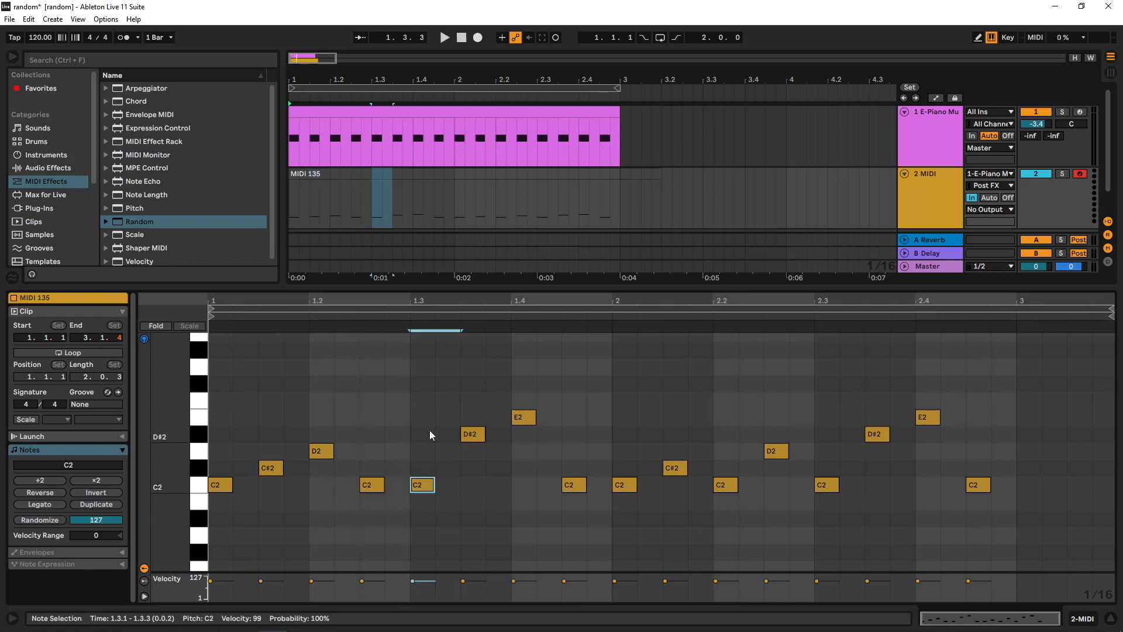
double_click(468, 485)
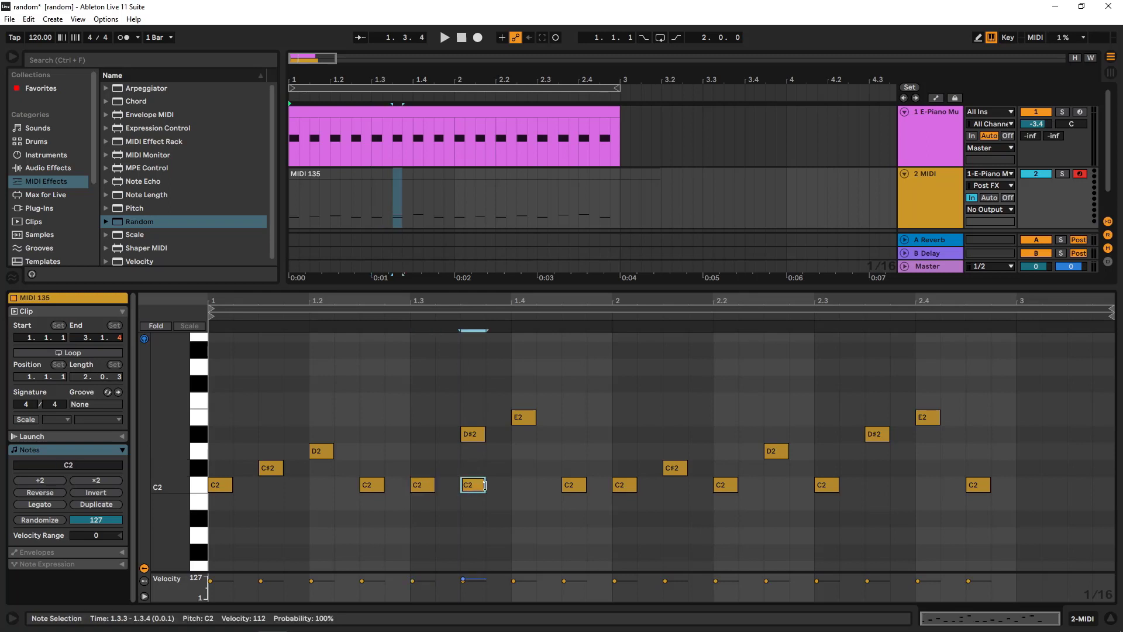
left_click_drag(473, 471, 494, 524)
key("Delete")
double_click(471, 467)
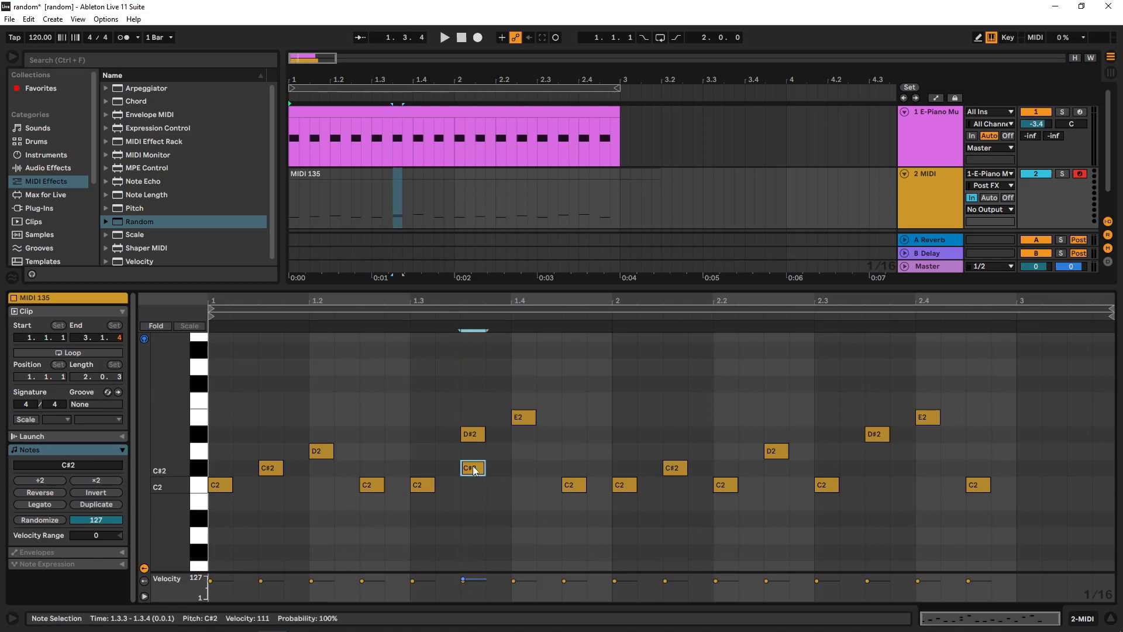
key("Delete")
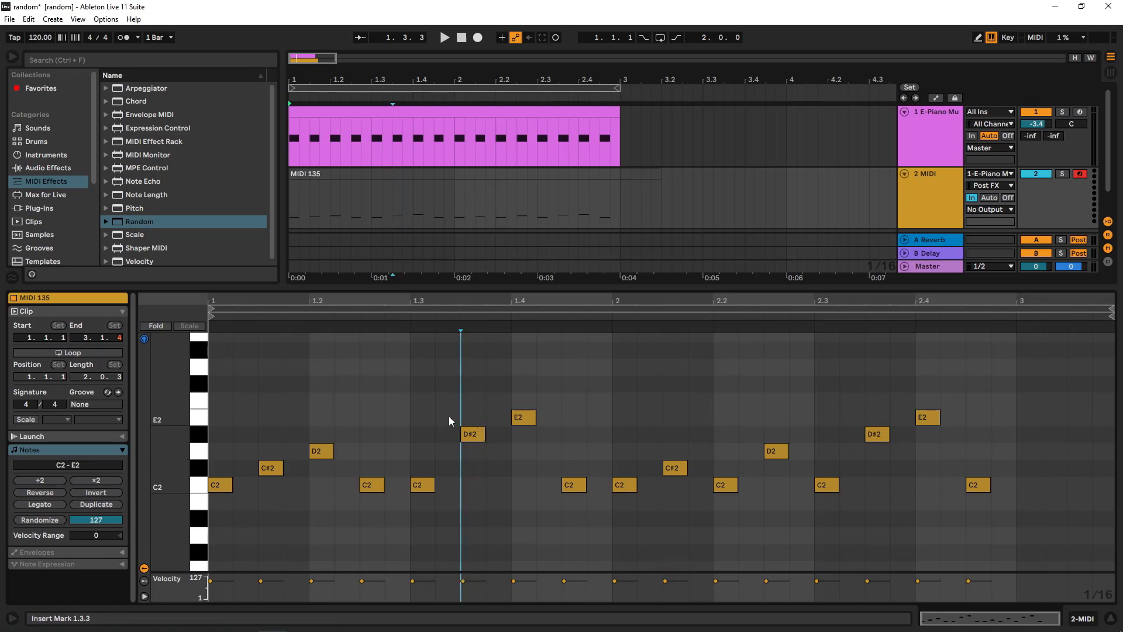
- Trace the rising notes from D2 to E2 in the first bar and from C#2 to E2 in the second bar
left_click(321, 451)
left_click(473, 436)
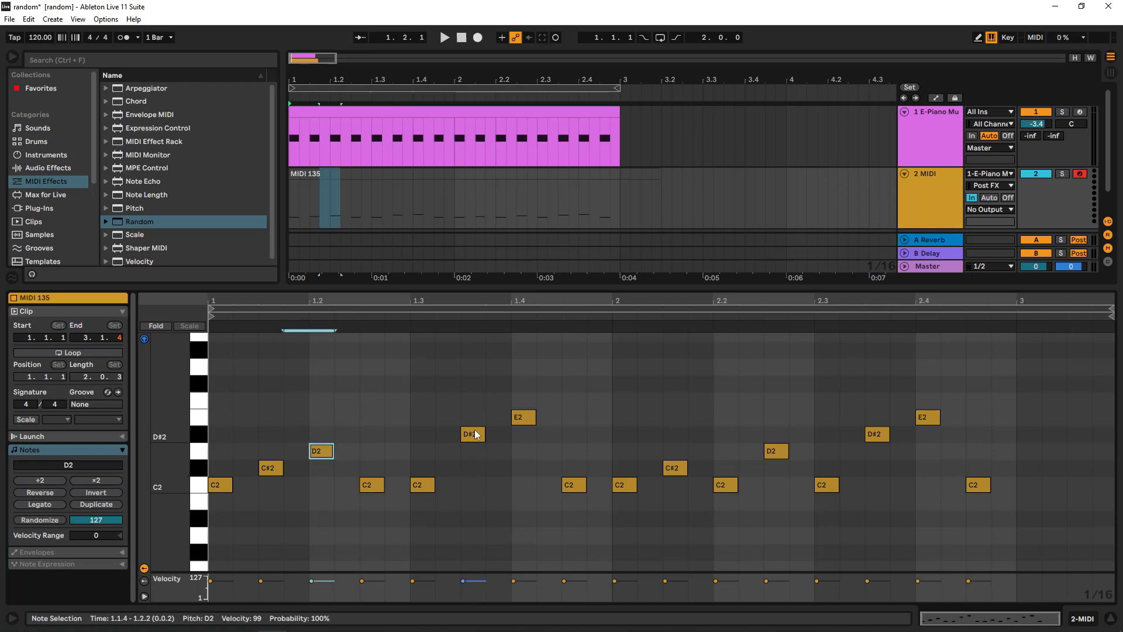
left_click(525, 417)
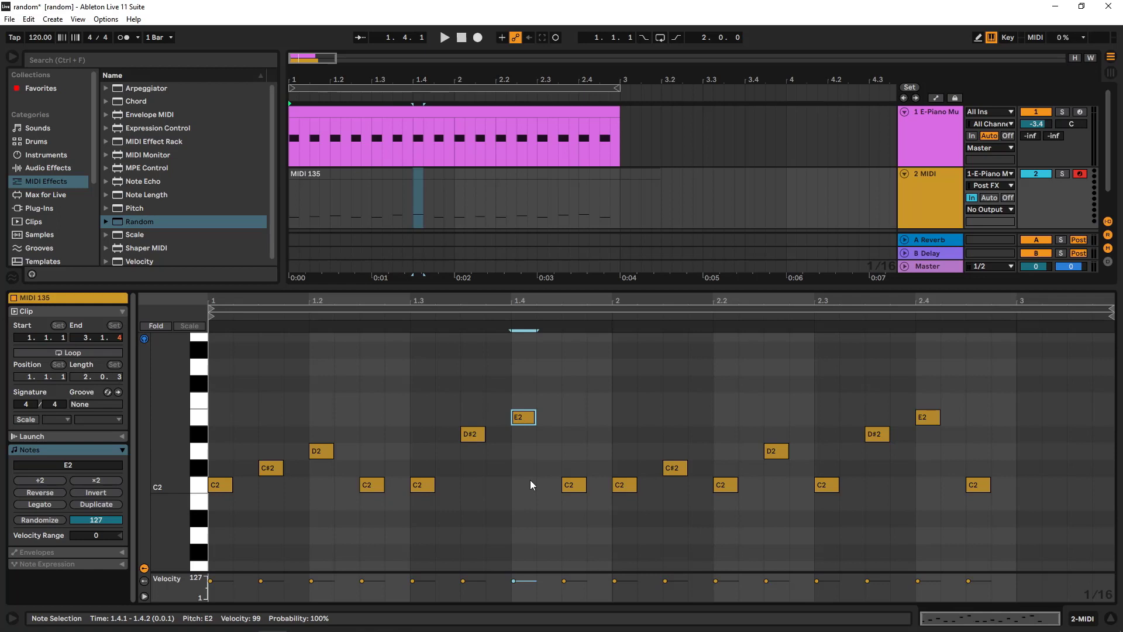
left_click(573, 484)
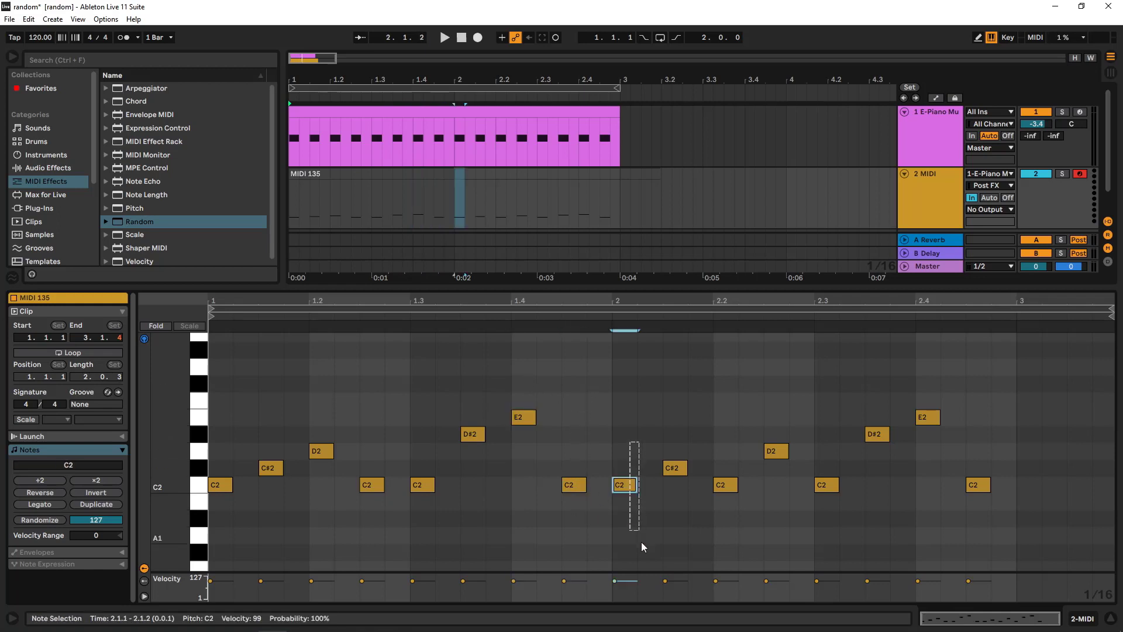
left_click(506, 400)
left_click(525, 417)
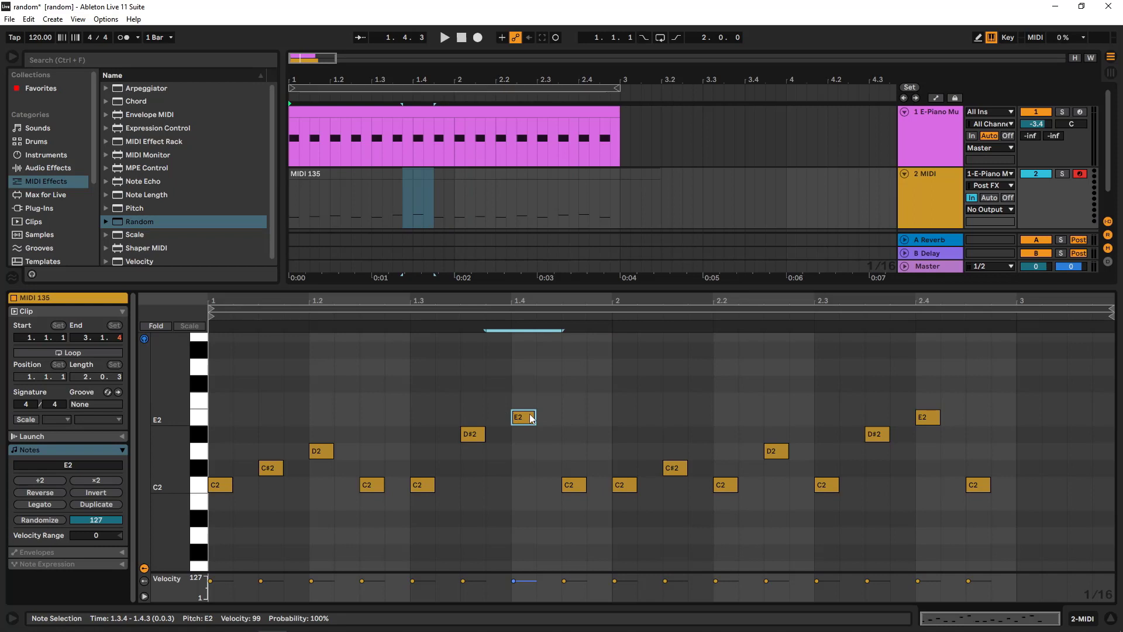
left_click(679, 471)
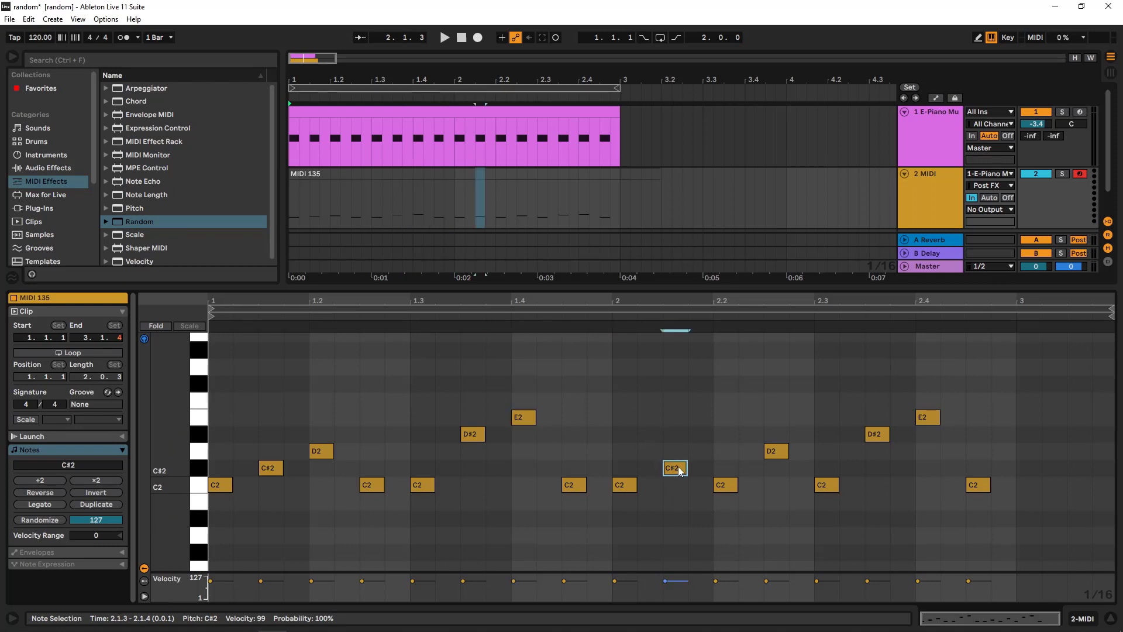
left_click(780, 450)
left_click(870, 434)
left_click(927, 417)
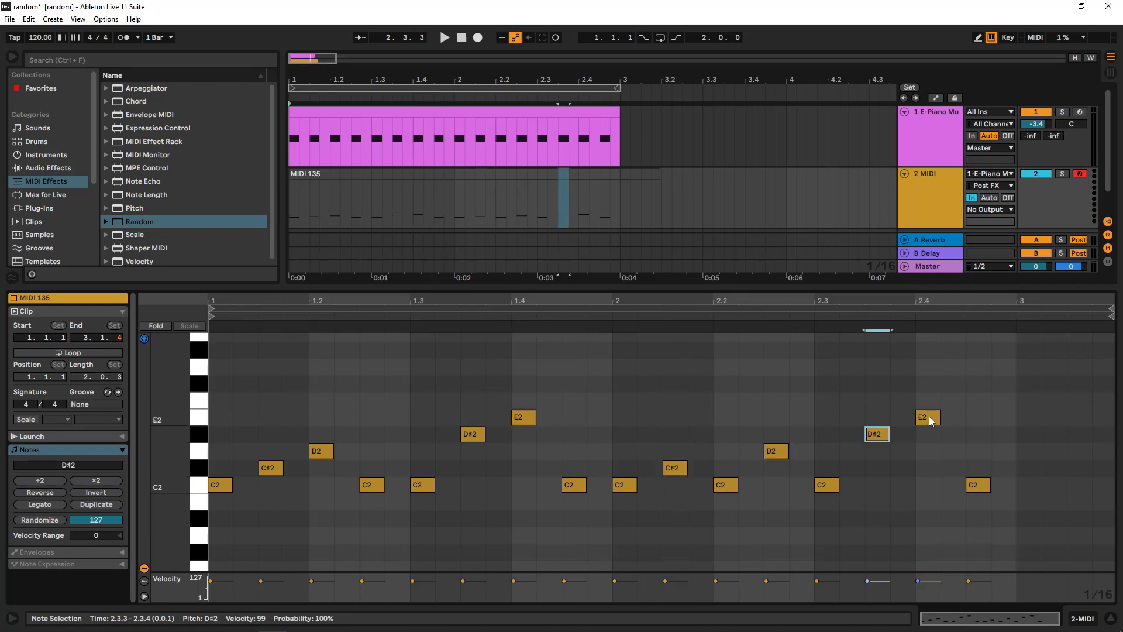
- Delete the recorded clip from the MIDI track and set Random's Chance to 85 %
left_click(540, 180)
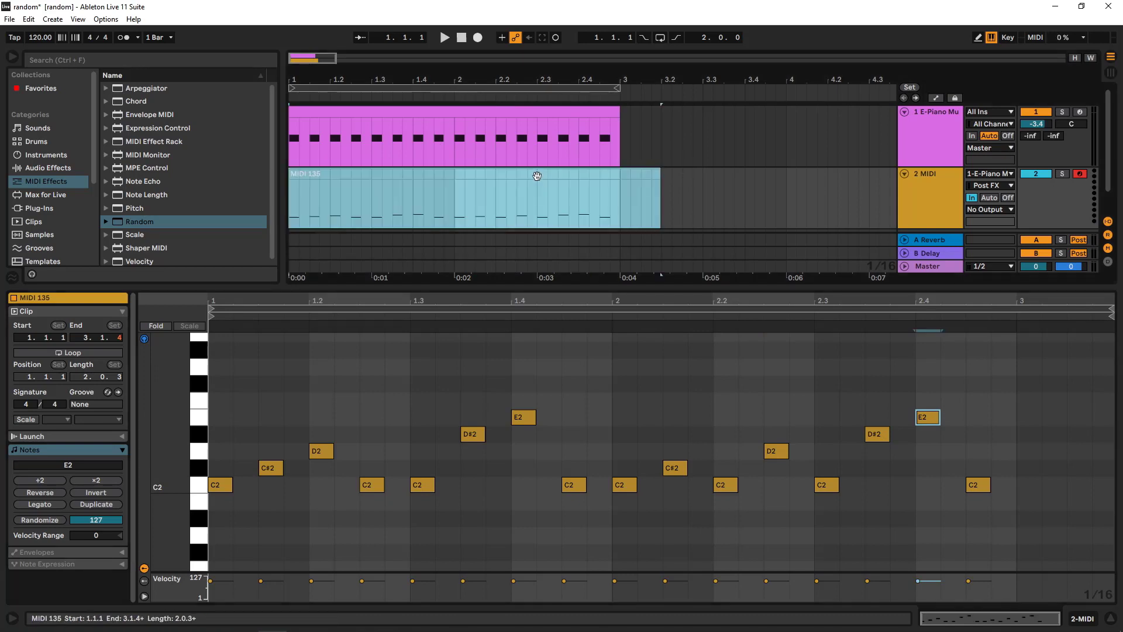
left_click(744, 236)
left_click(935, 135)
left_click_drag(48, 503, 50, 475)
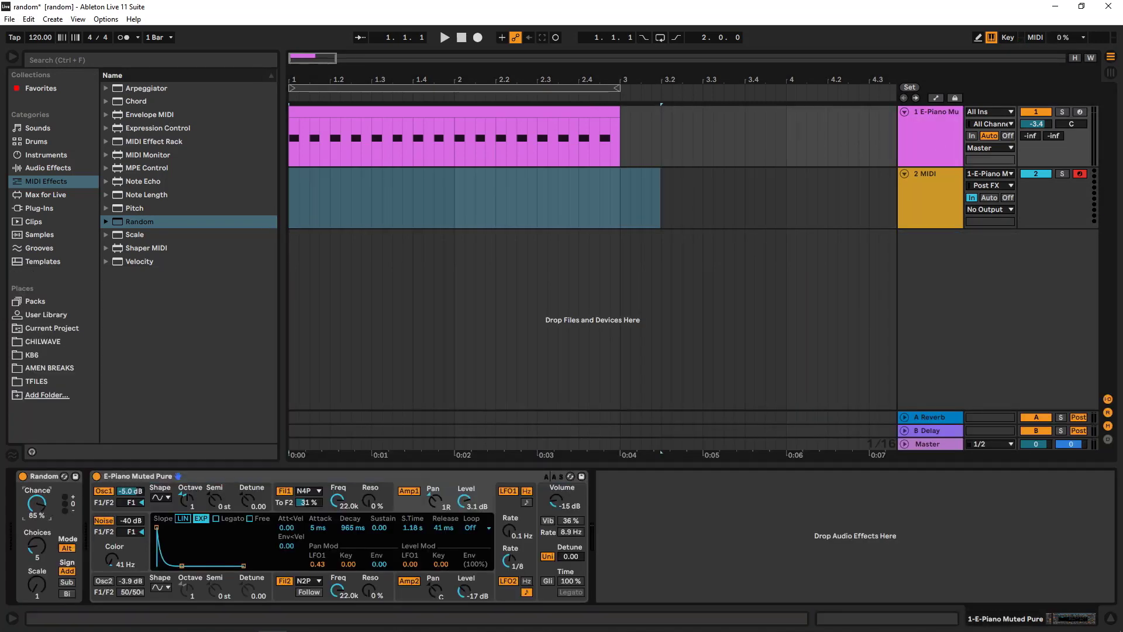
- Record the two-bar pattern through Random onto the MIDI track and open the new clip's notes
left_click(477, 38)
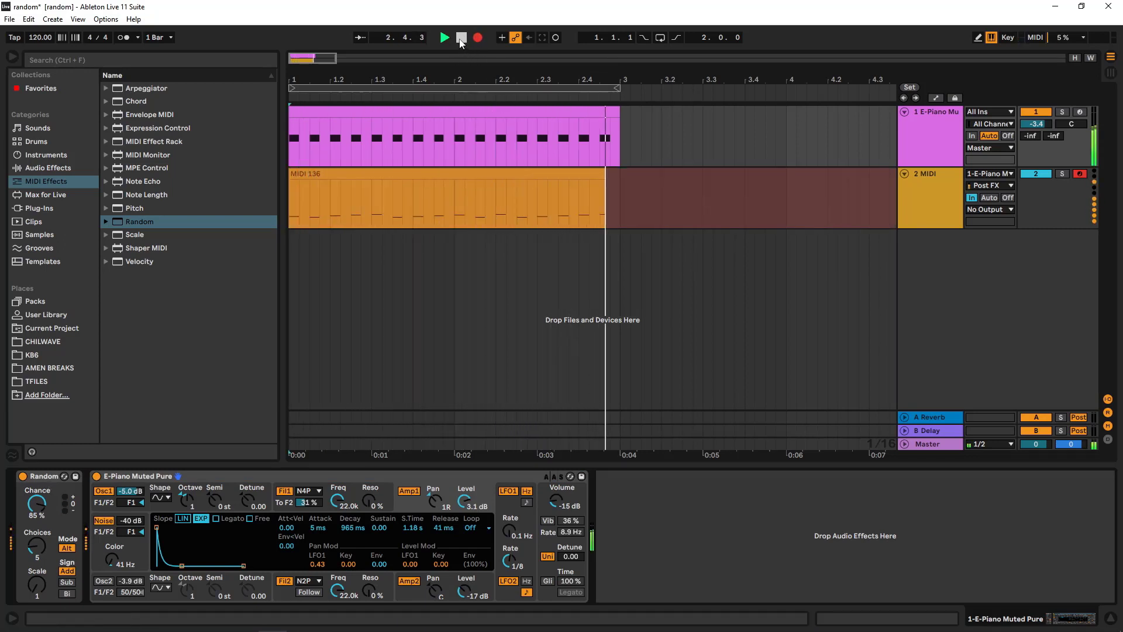
left_click(461, 39)
left_click(468, 175)
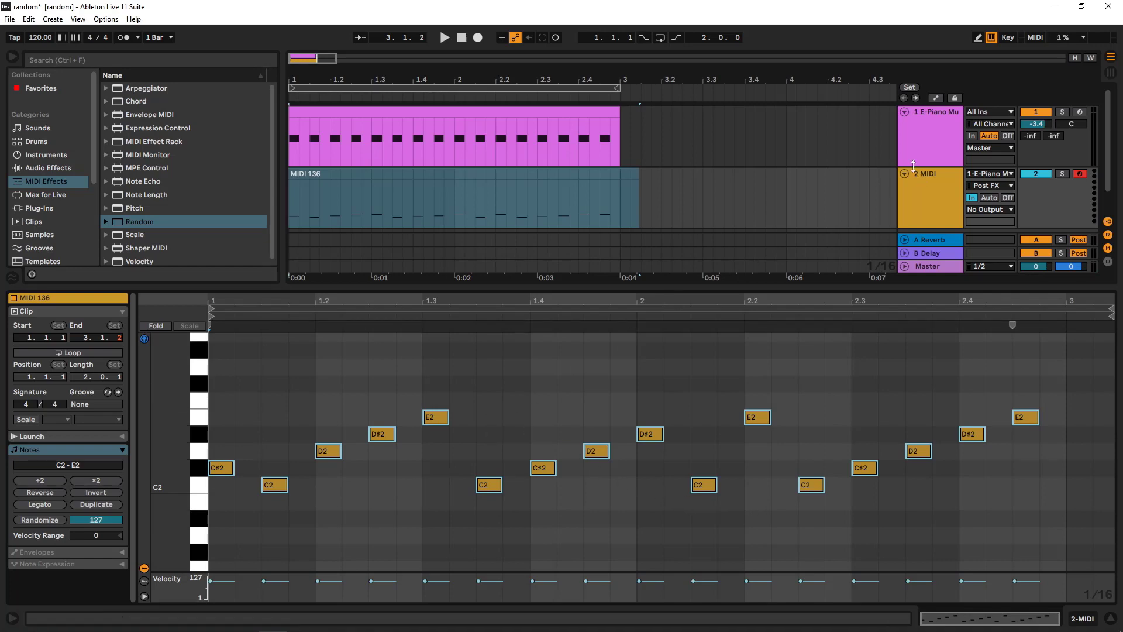
- Set Random's Chance to 100 % and record the pattern again over the existing clip on the MIDI track
left_click(922, 137)
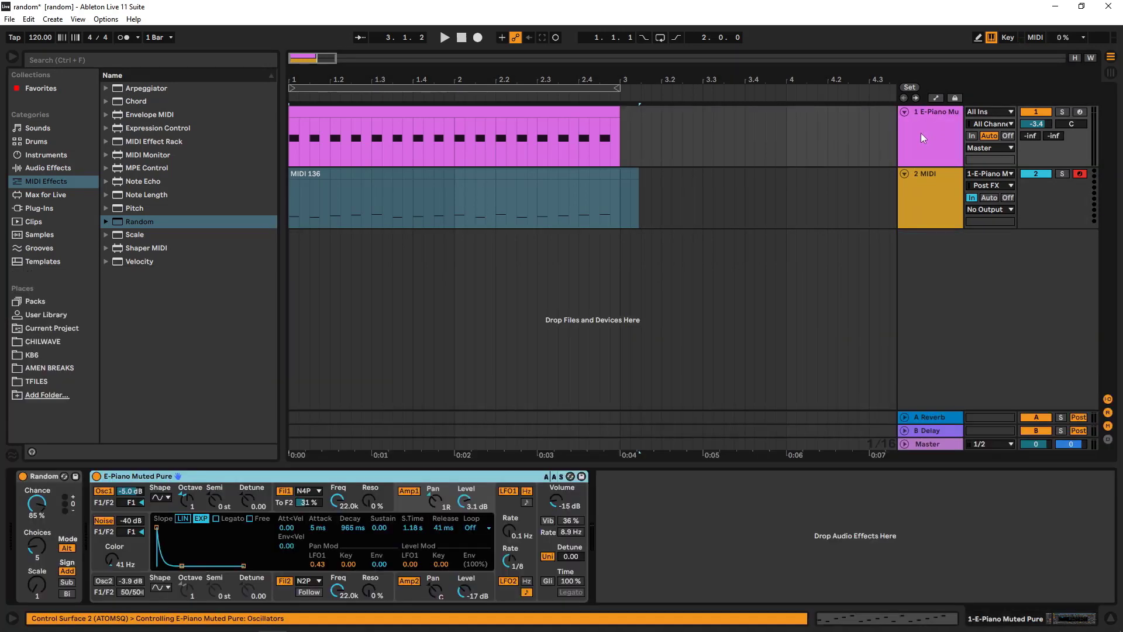
left_click(69, 549)
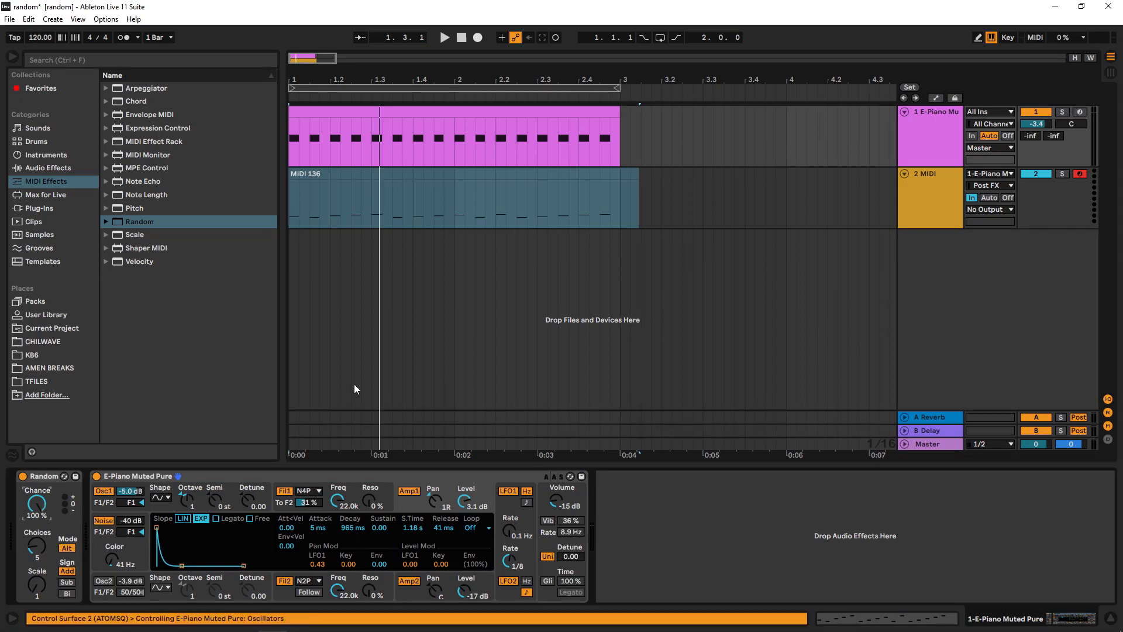
left_click(459, 174)
key("F9")
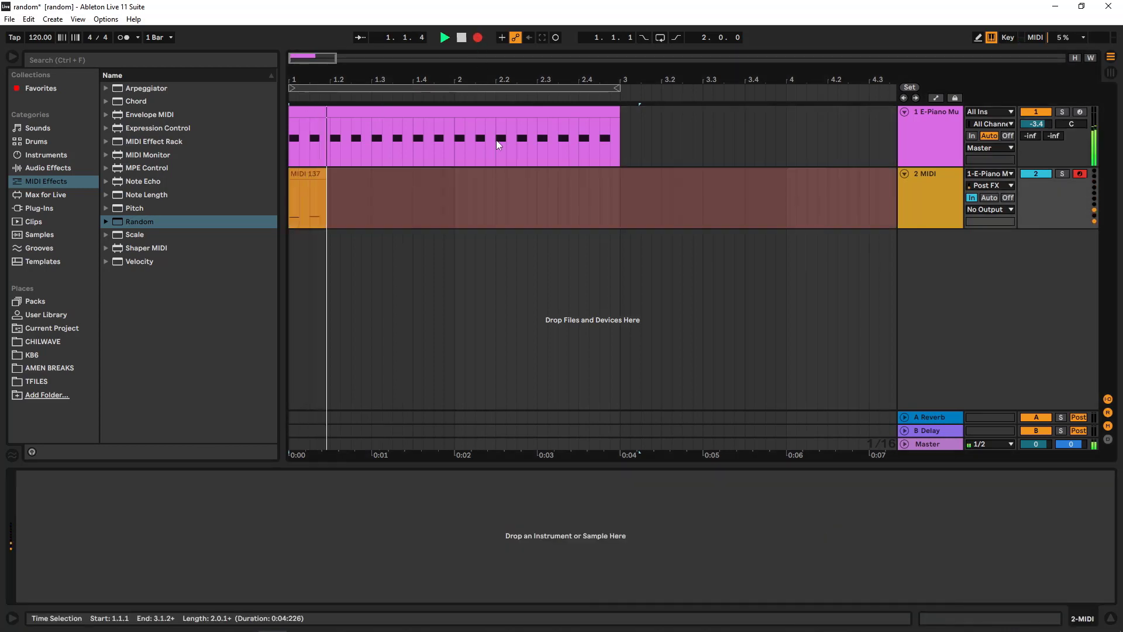
left_click(462, 37)
- Open the new recording's notes and examine how the E2 note at beat 1.3 leads into the following C2
left_click(413, 169)
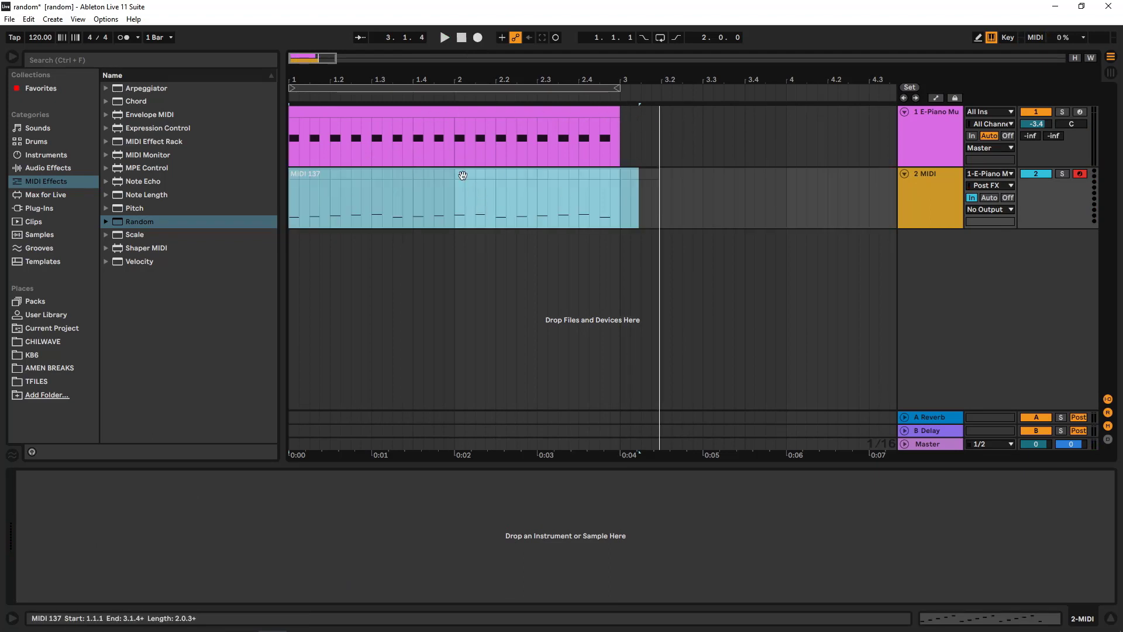
double_click(485, 205)
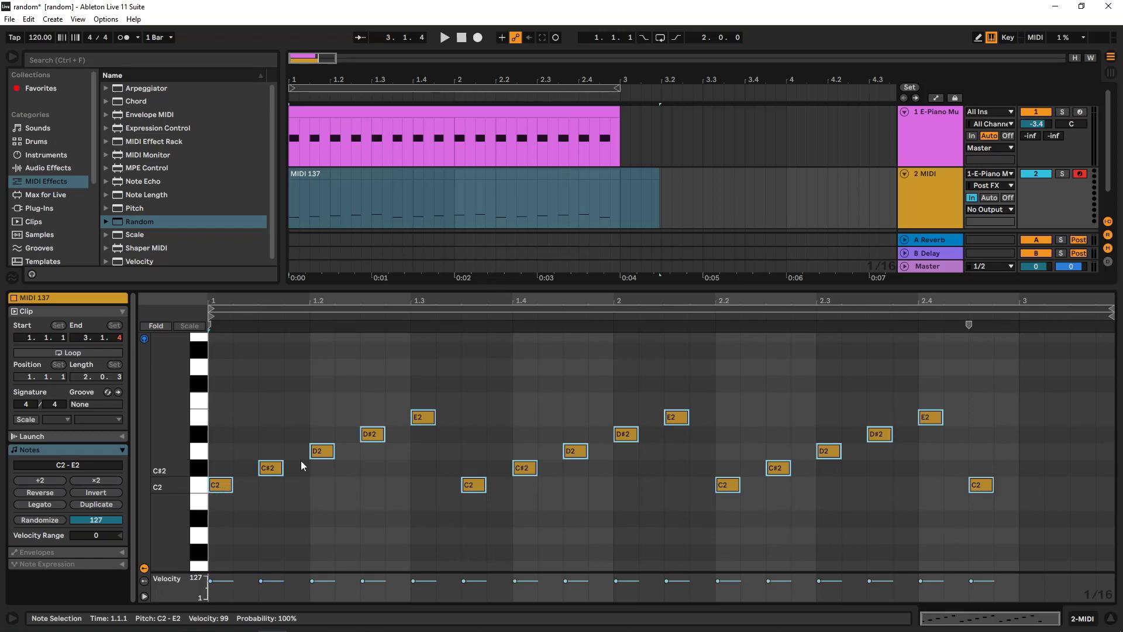
left_click_drag(411, 380, 437, 434)
left_click(475, 485)
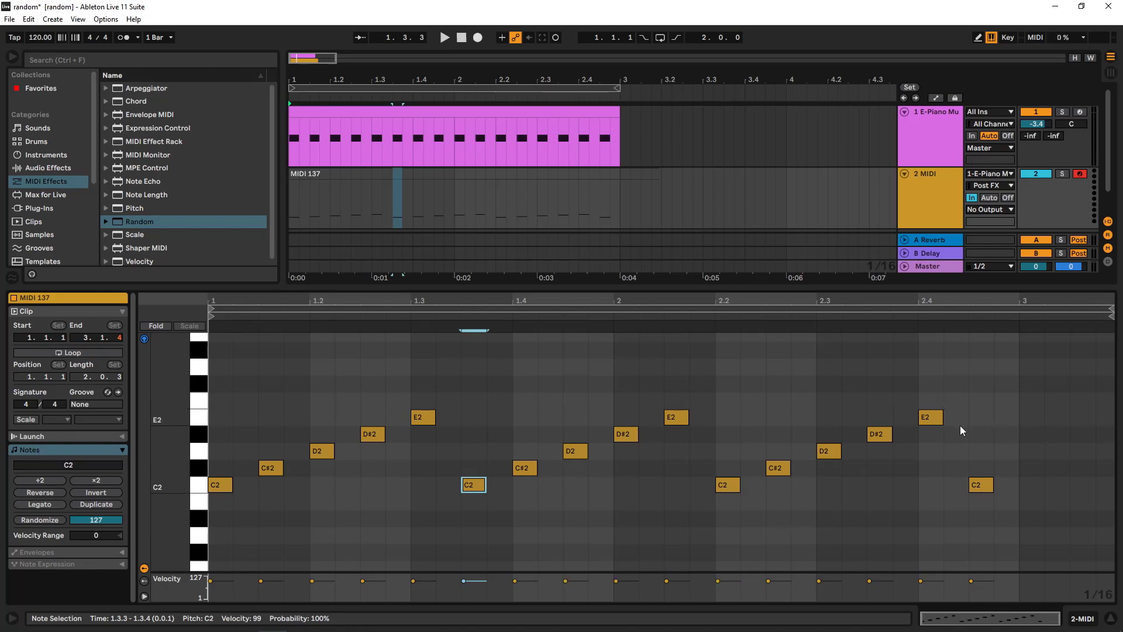
- Set Random's Sign to Bi and record the pattern once more over the clip on the MIDI track
left_click(929, 125)
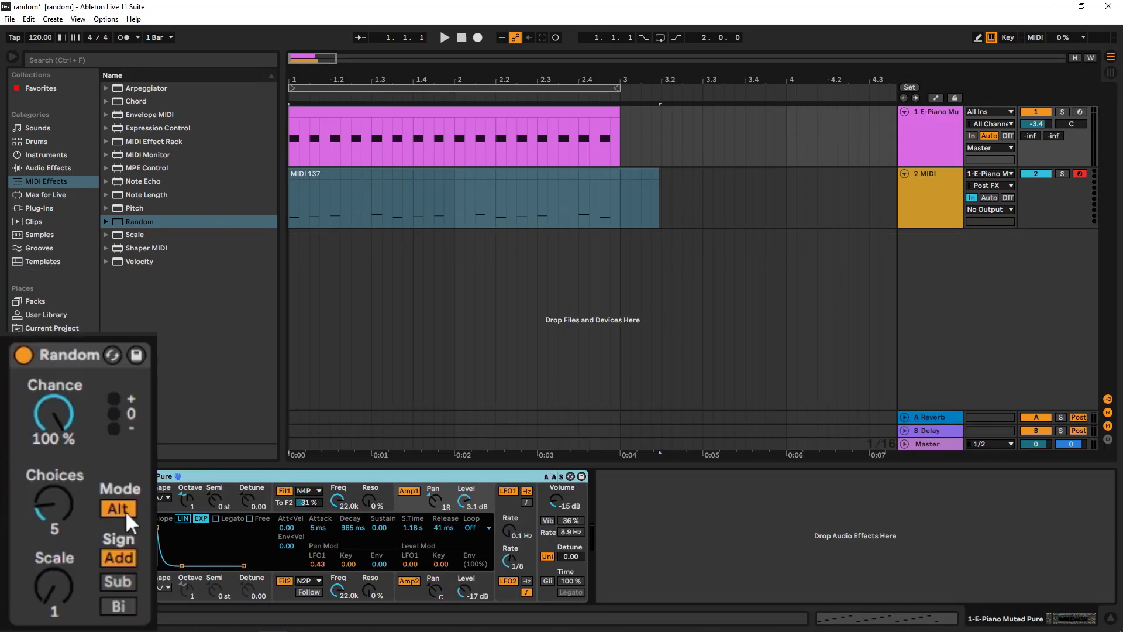
left_click(120, 608)
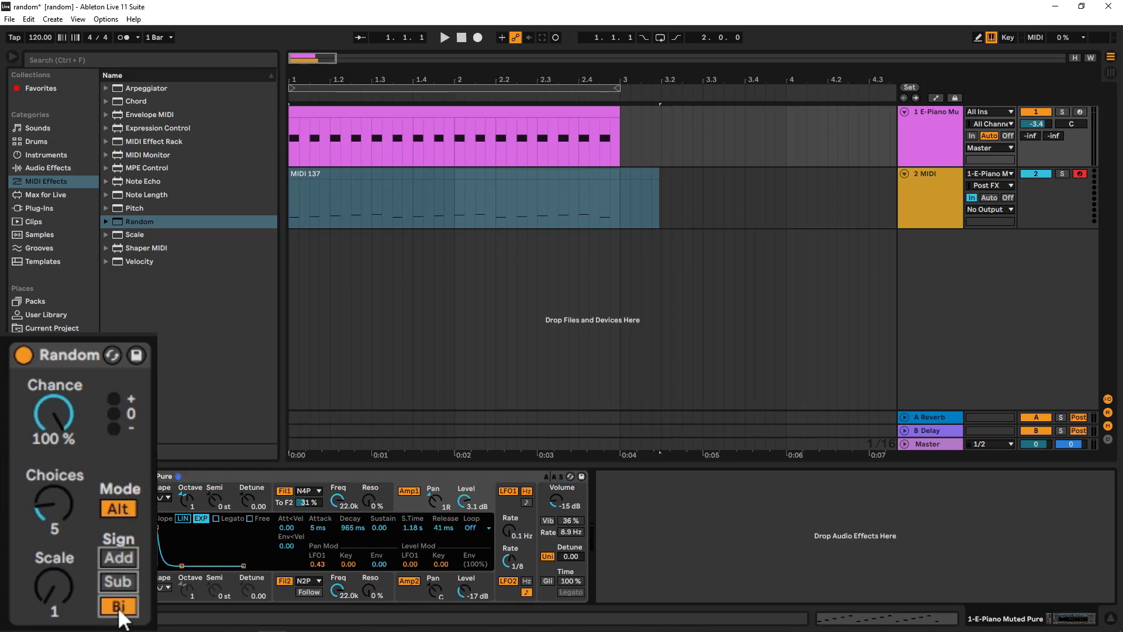
left_click(477, 38)
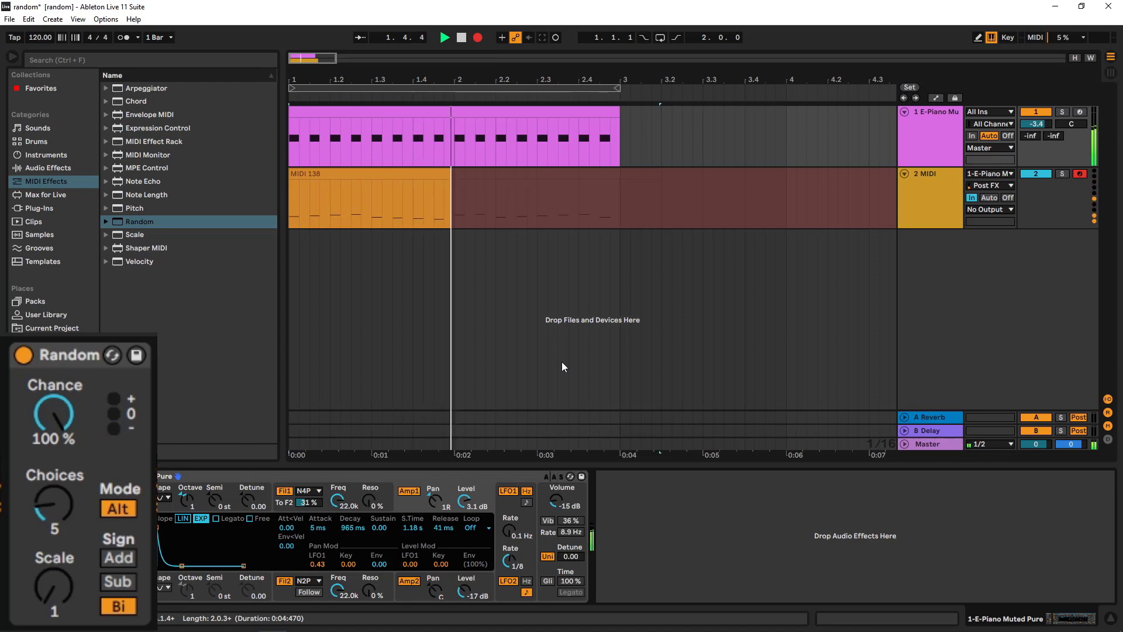
left_click(461, 38)
- Open the Bi recording's notes to examine the pitch order around C2, and return to Random's settings
left_click(531, 190)
double_click(532, 191)
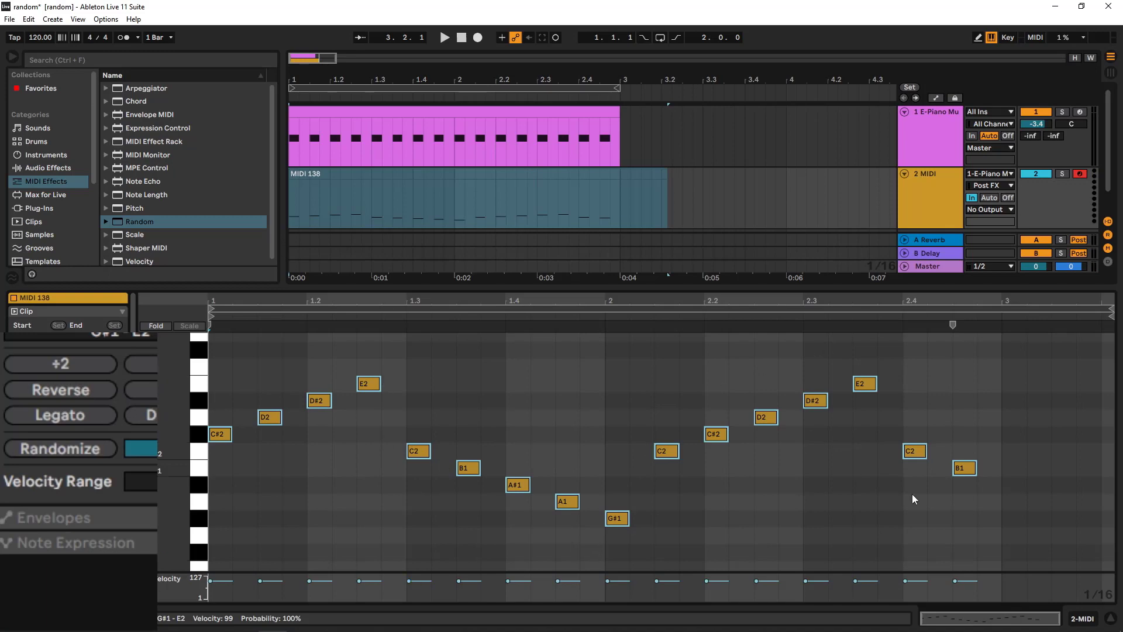
left_click(934, 140)
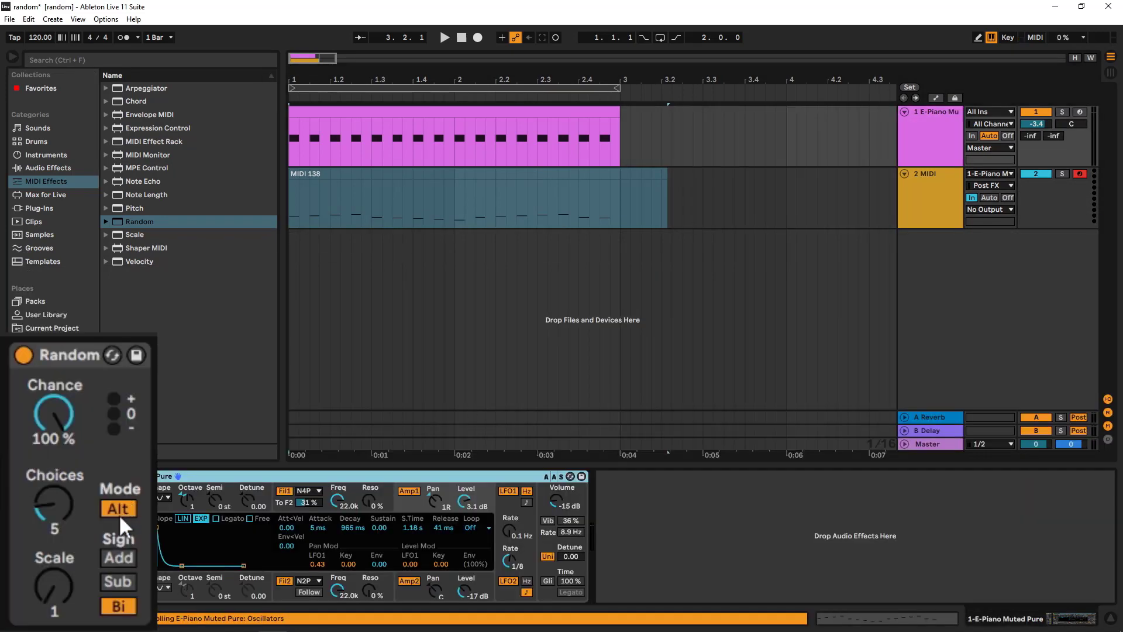